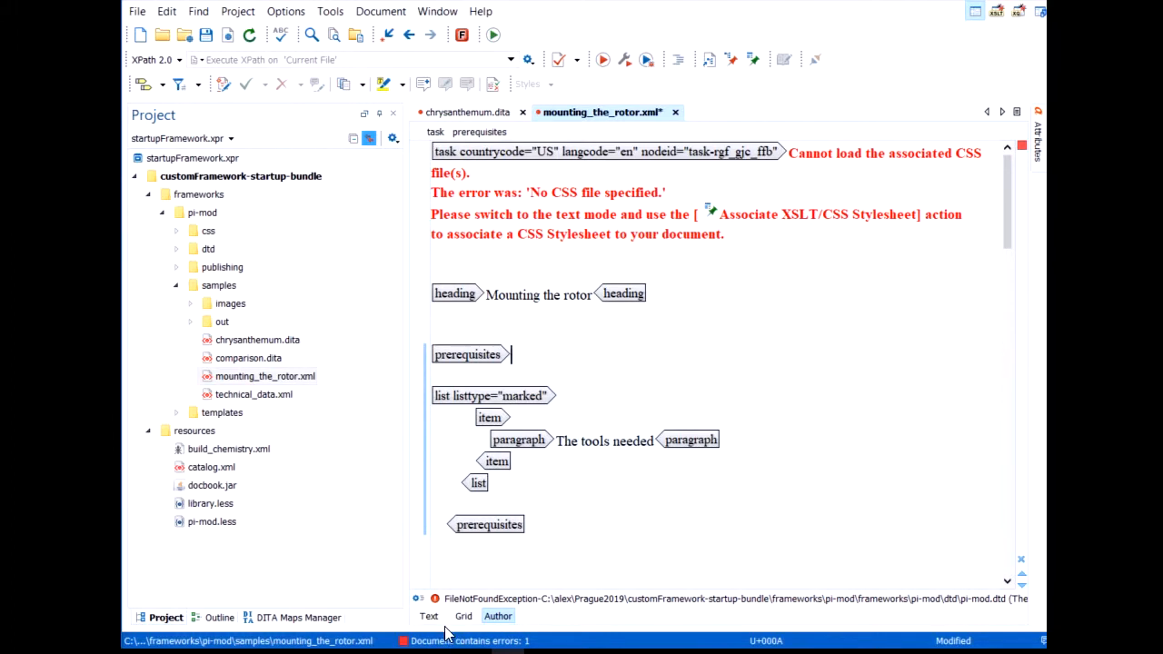
Switch mounting_the_rotor.xml to text mode and examine the public ID in its DOCTYPE declaration
left_click(429, 616)
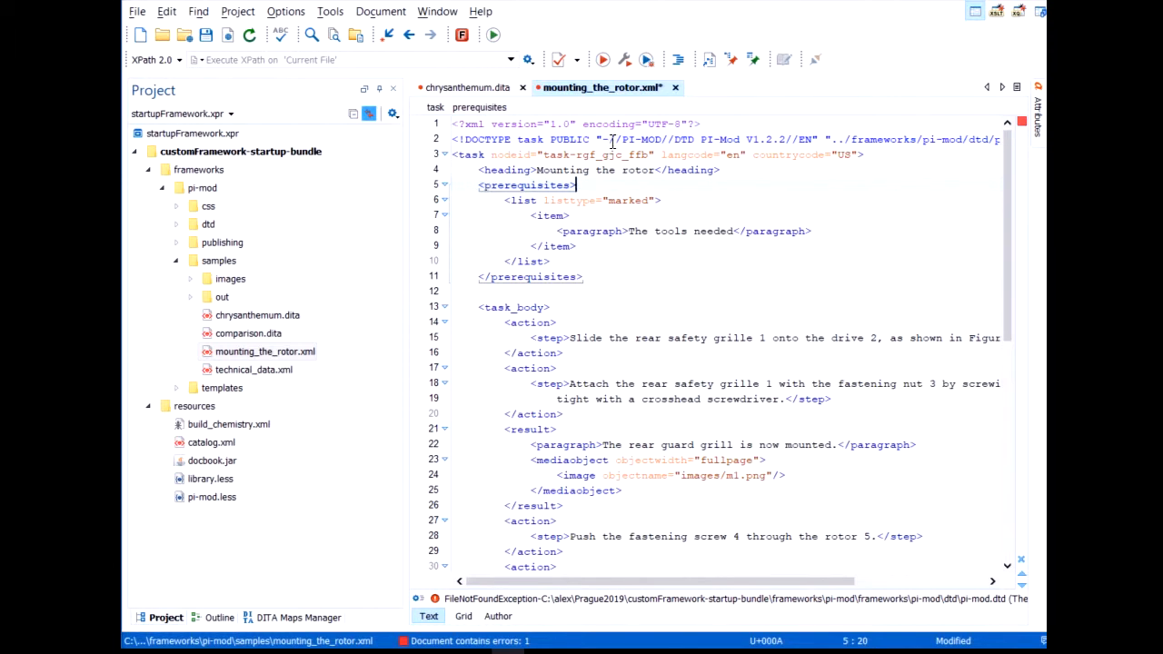
left_click_drag(604, 138, 807, 148)
left_click(587, 214)
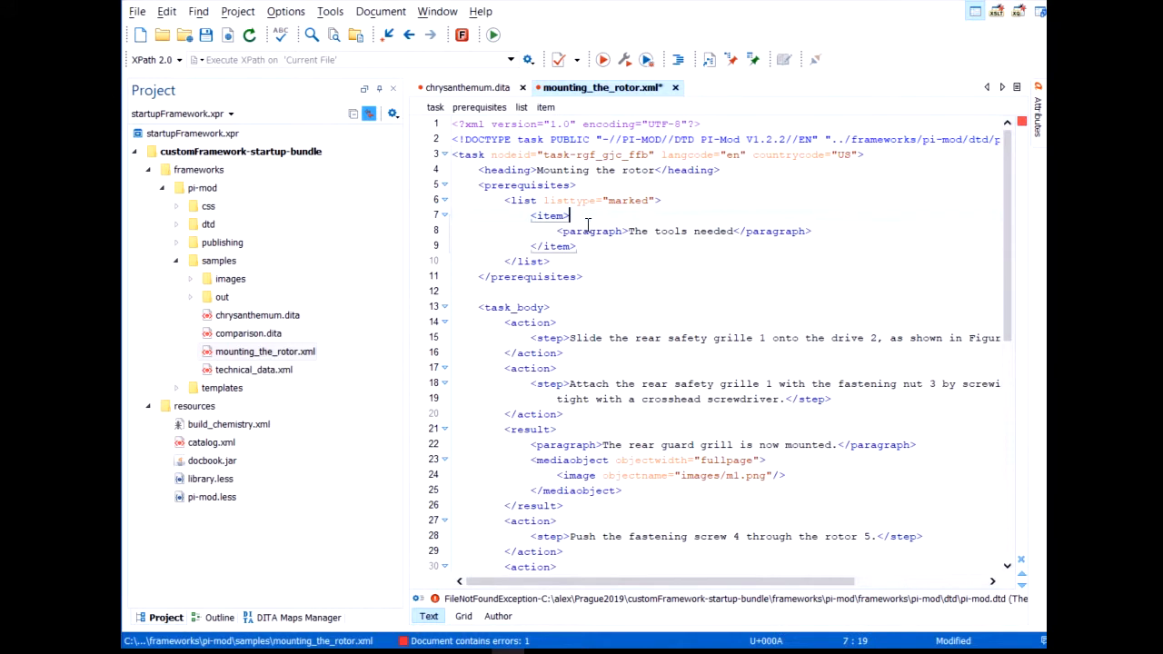
Set the Document Type Association Locations preferences to be stored as Project Options
left_click(289, 13)
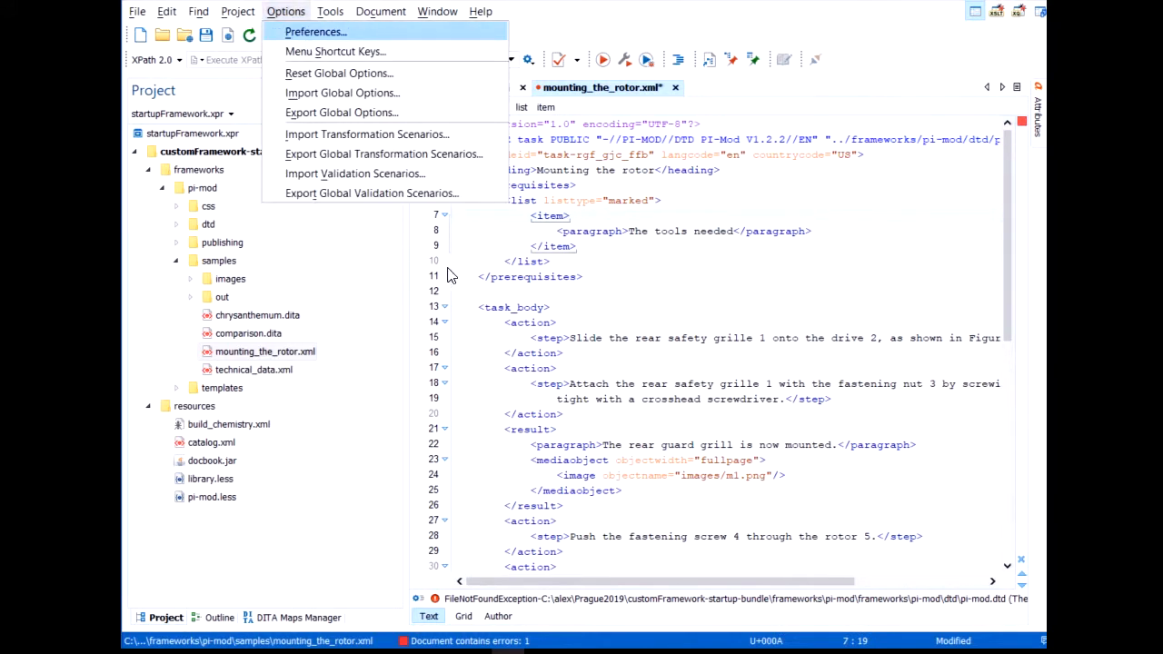
key("Return")
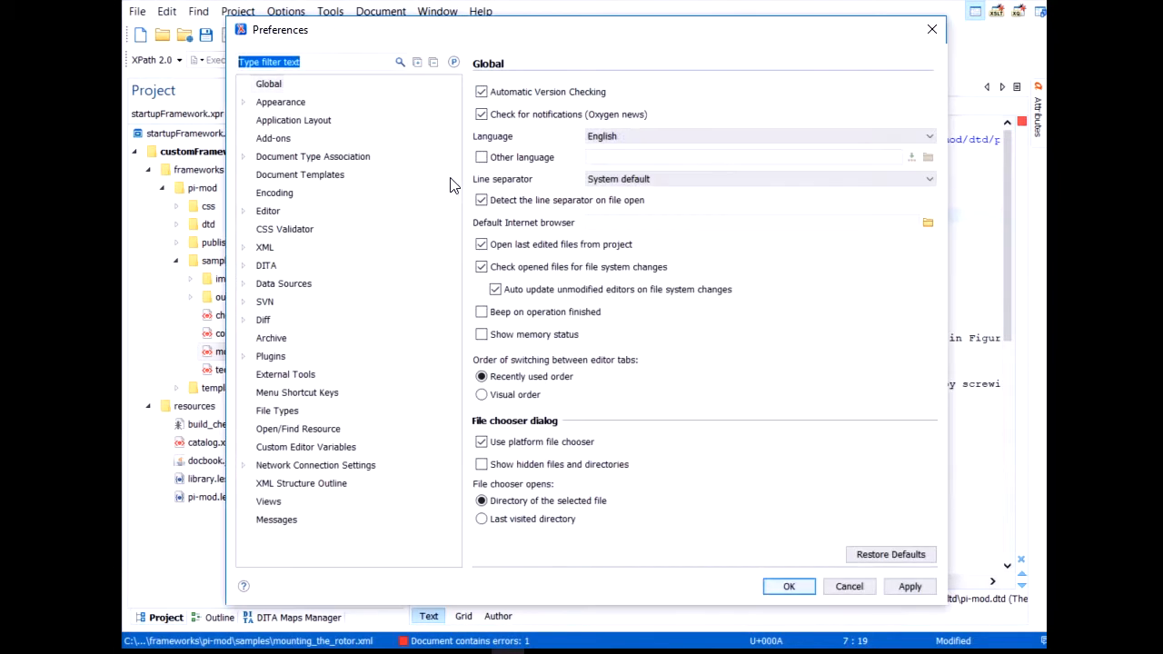
left_click(271, 160)
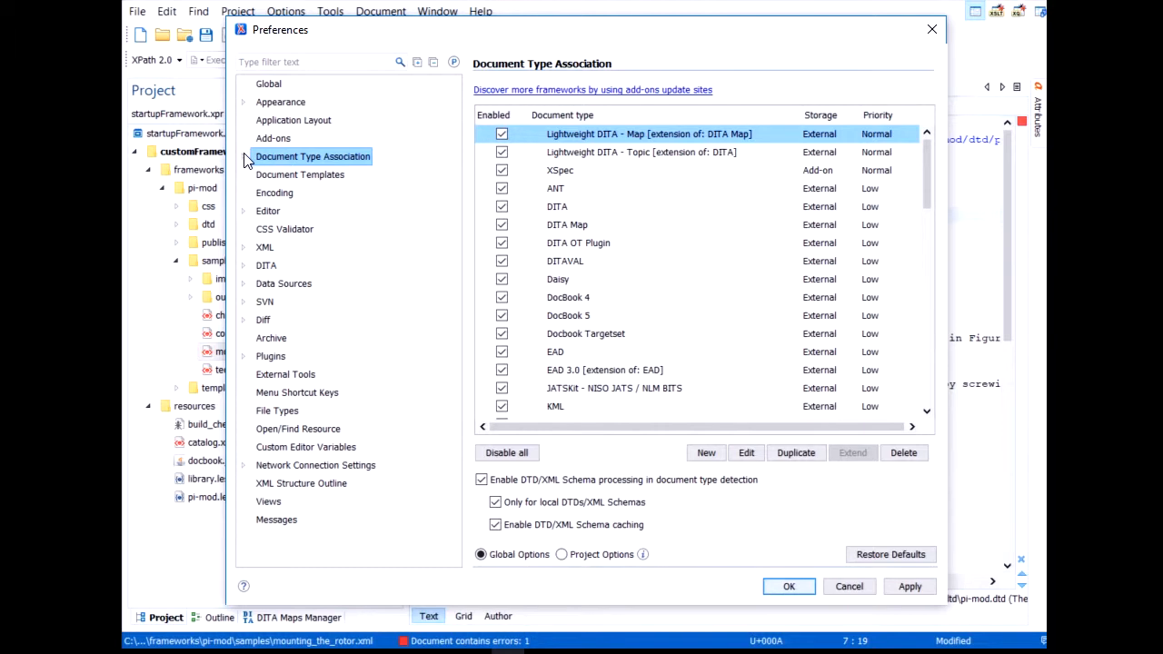
left_click(242, 158)
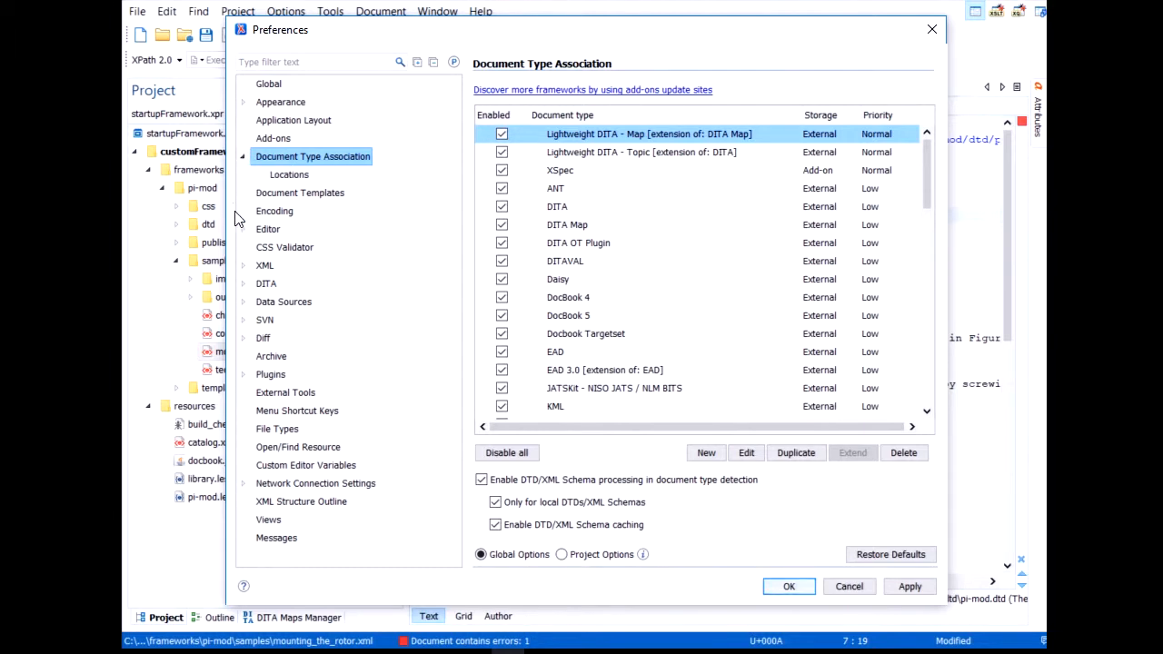
left_click(292, 178)
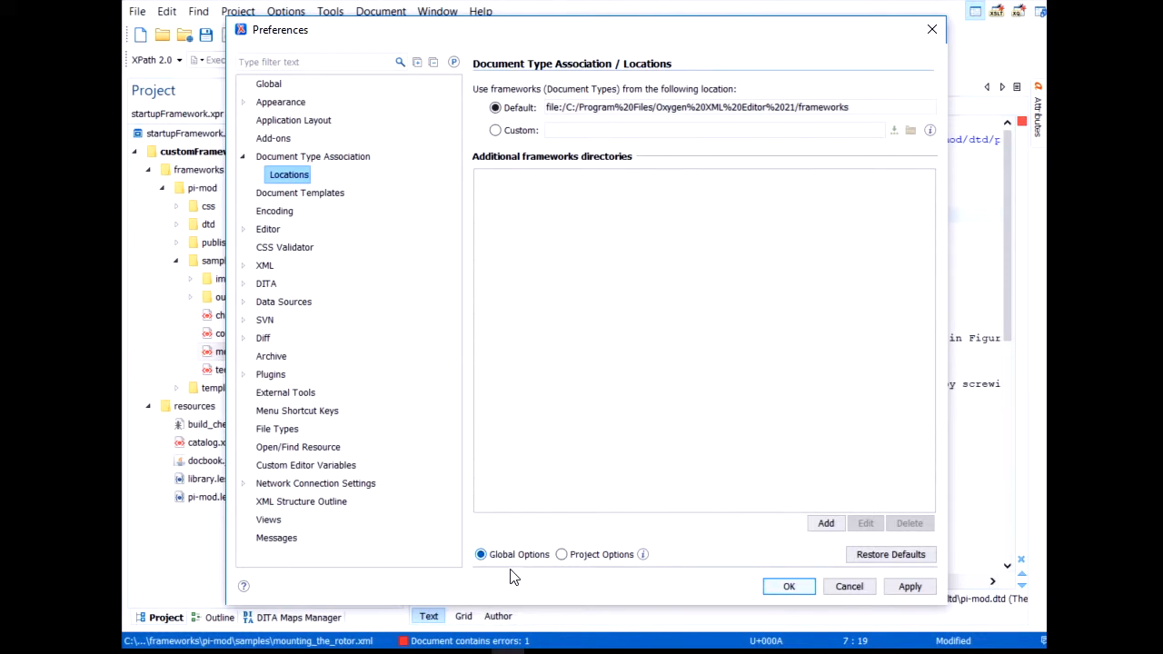
left_click(599, 565)
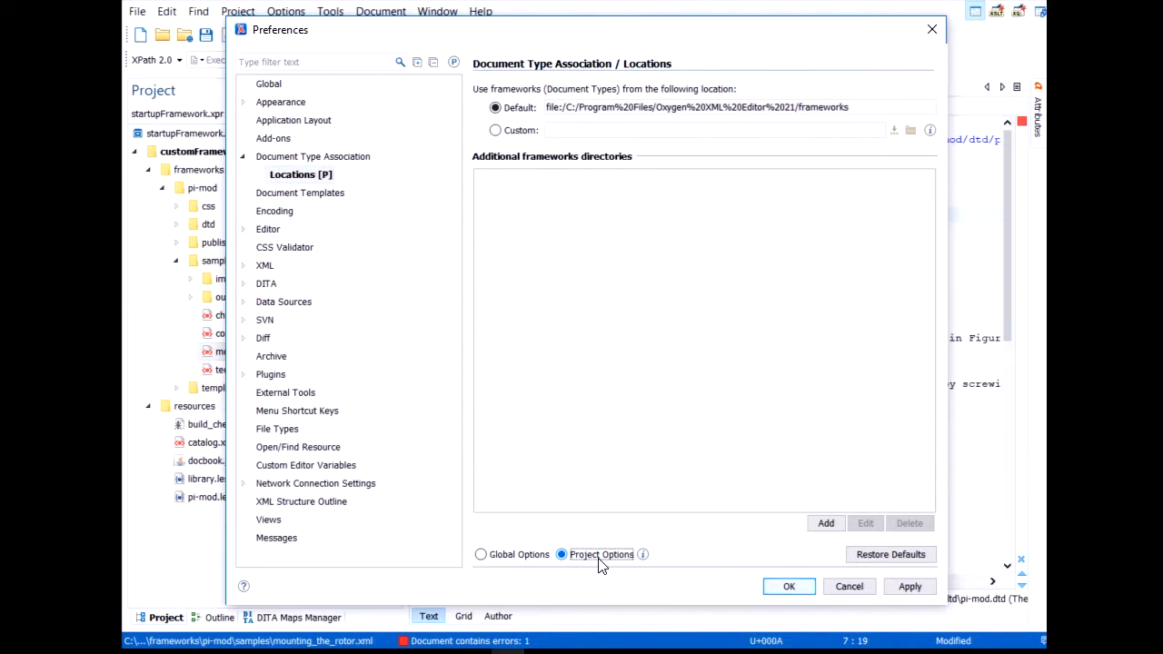
Add ${pd}/frameworks as an additional frameworks directory and apply the preference change
left_click(826, 524)
left_click_drag(524, 288, 556, 293)
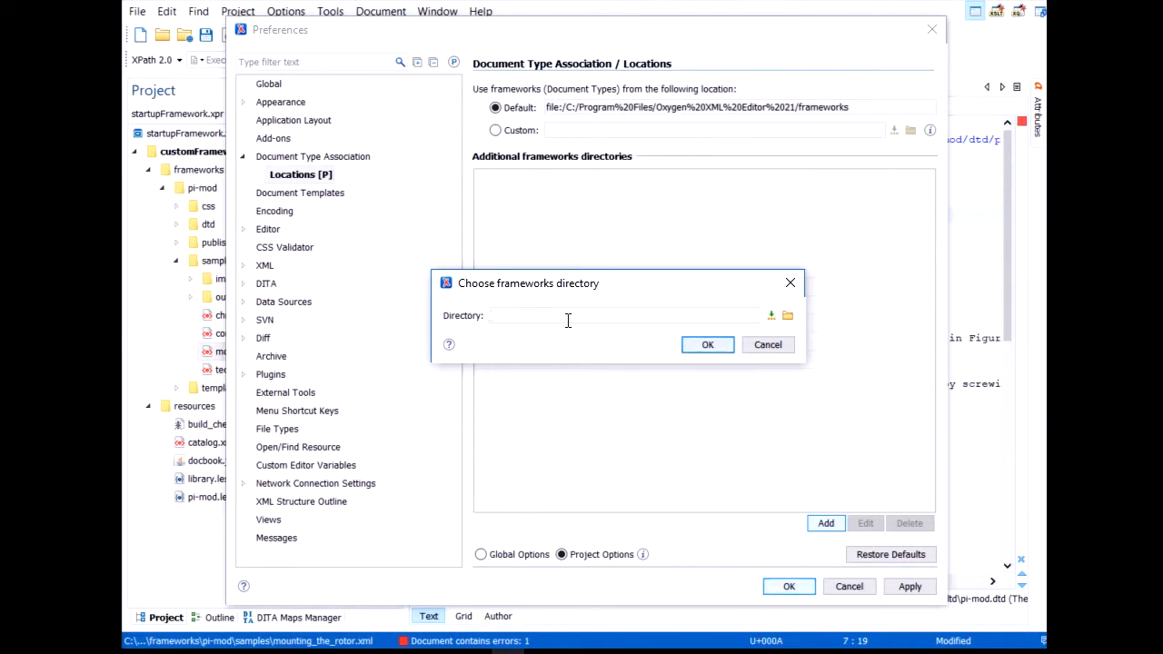
left_click(770, 315)
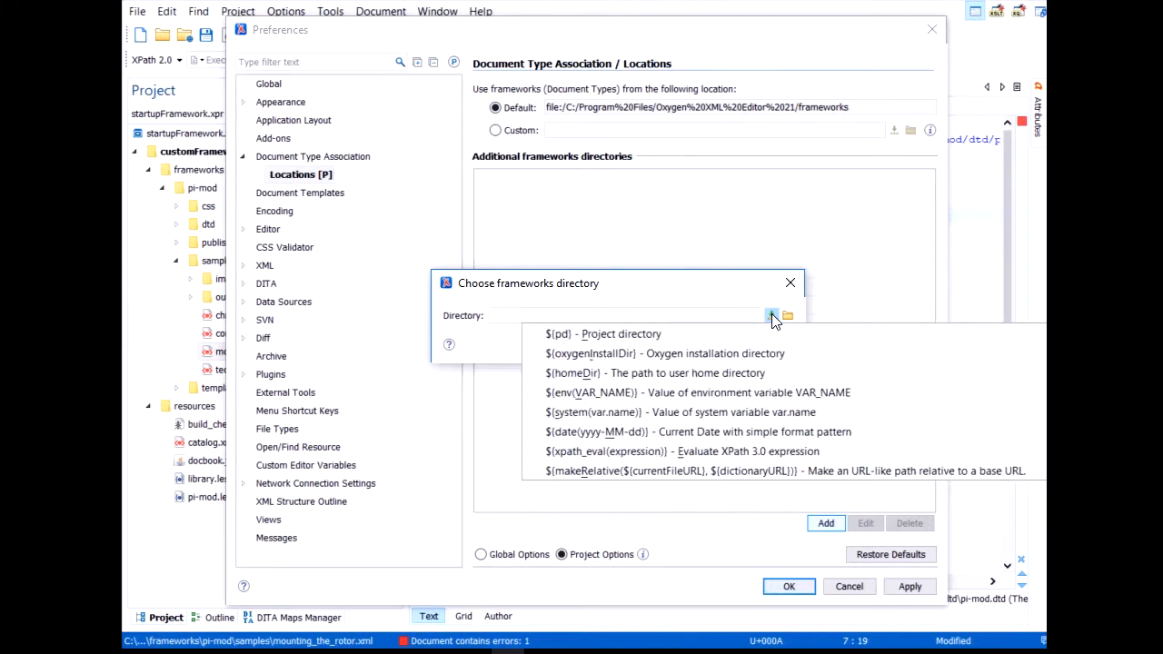
left_click(654, 335)
type("/frameworks")
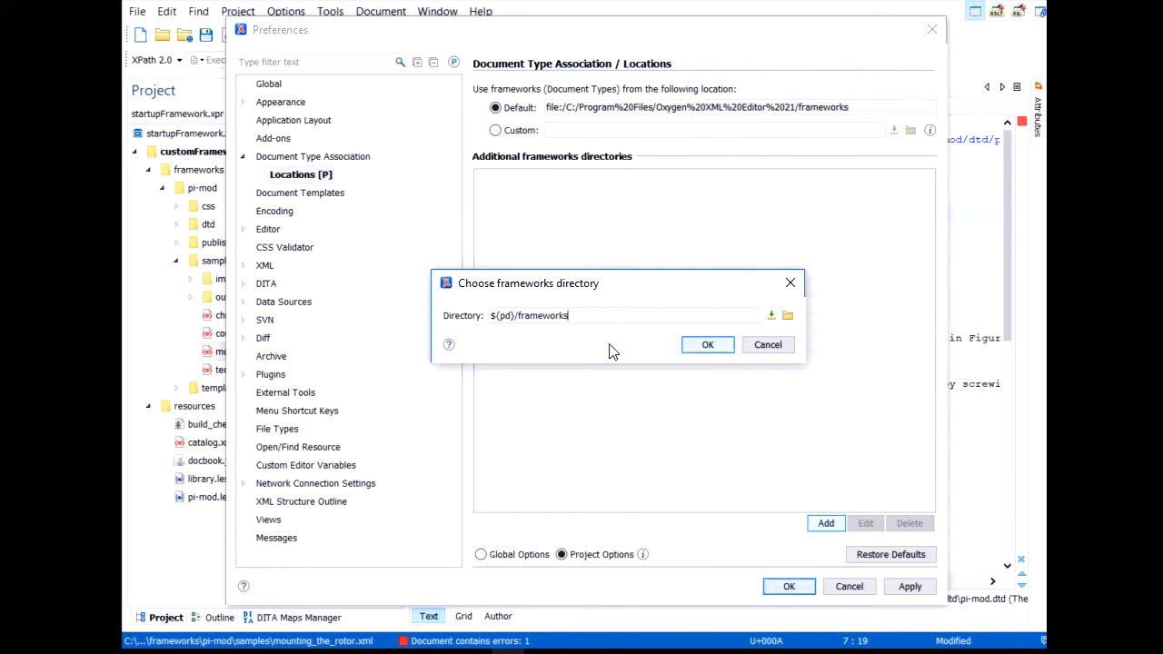
left_click(703, 346)
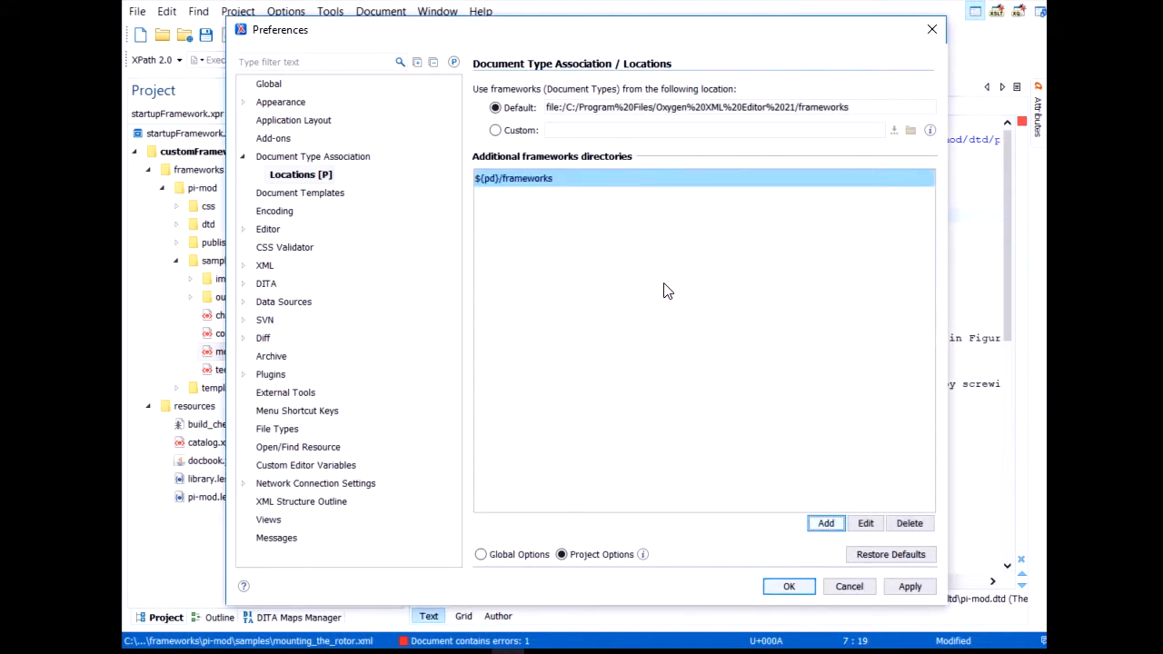
left_click(909, 586)
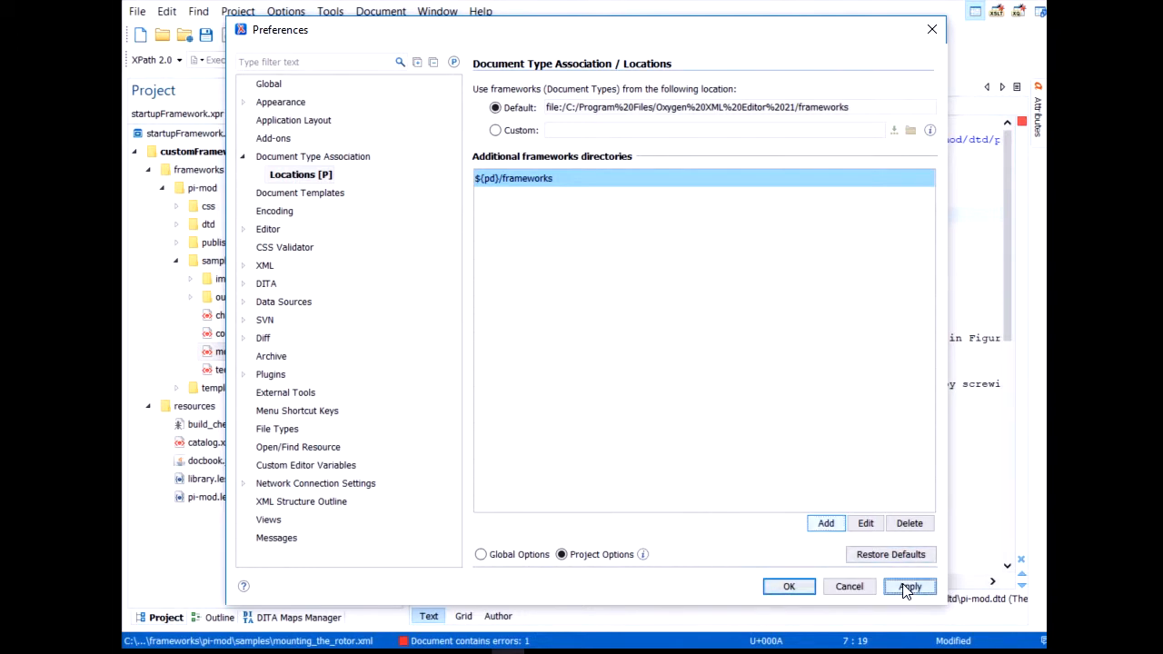
Create a document type named Pi-Mod with the description "Additional support for pimod docs." and external storage
left_click(287, 161)
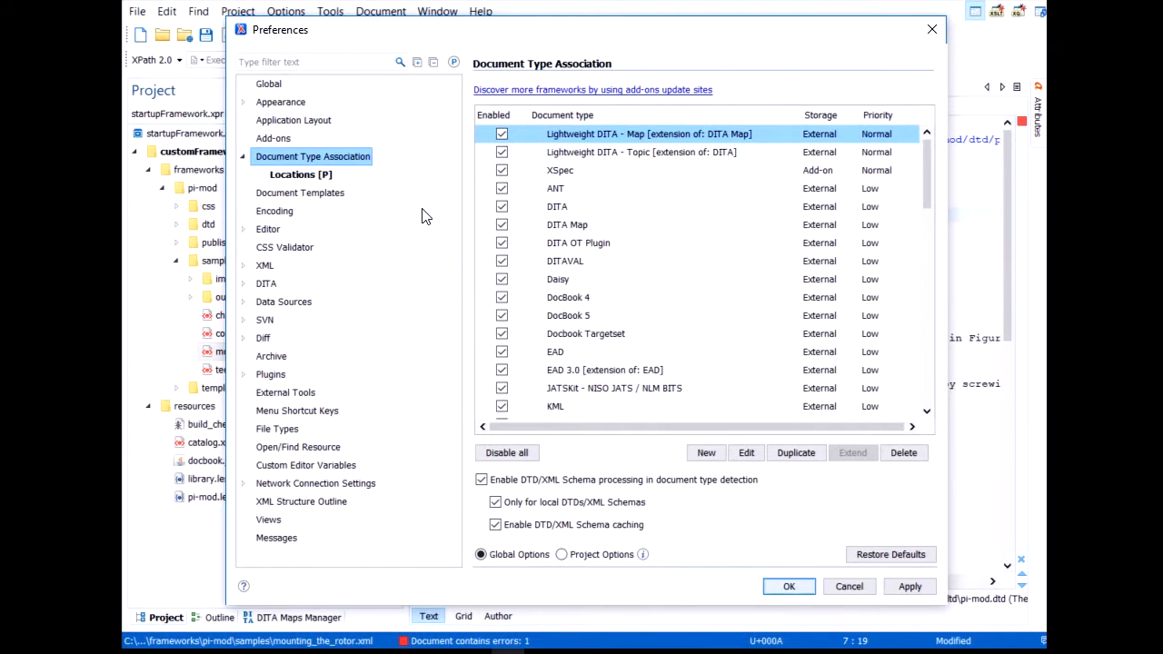
left_click(707, 454)
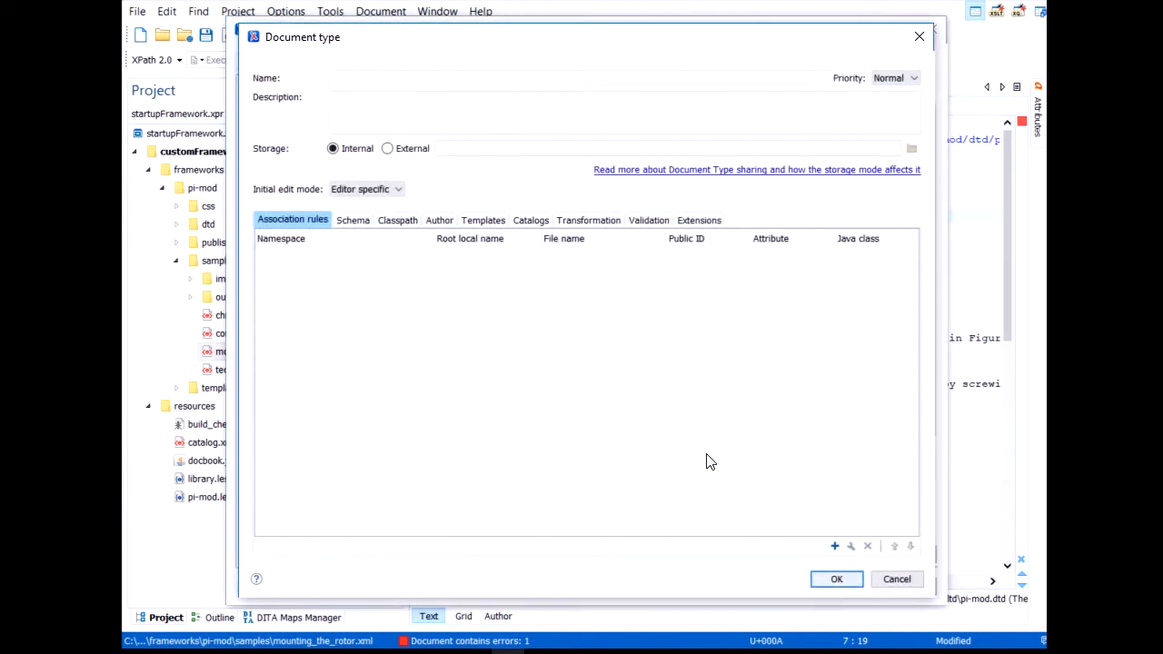
left_click(360, 81)
type("Pi-Mod")
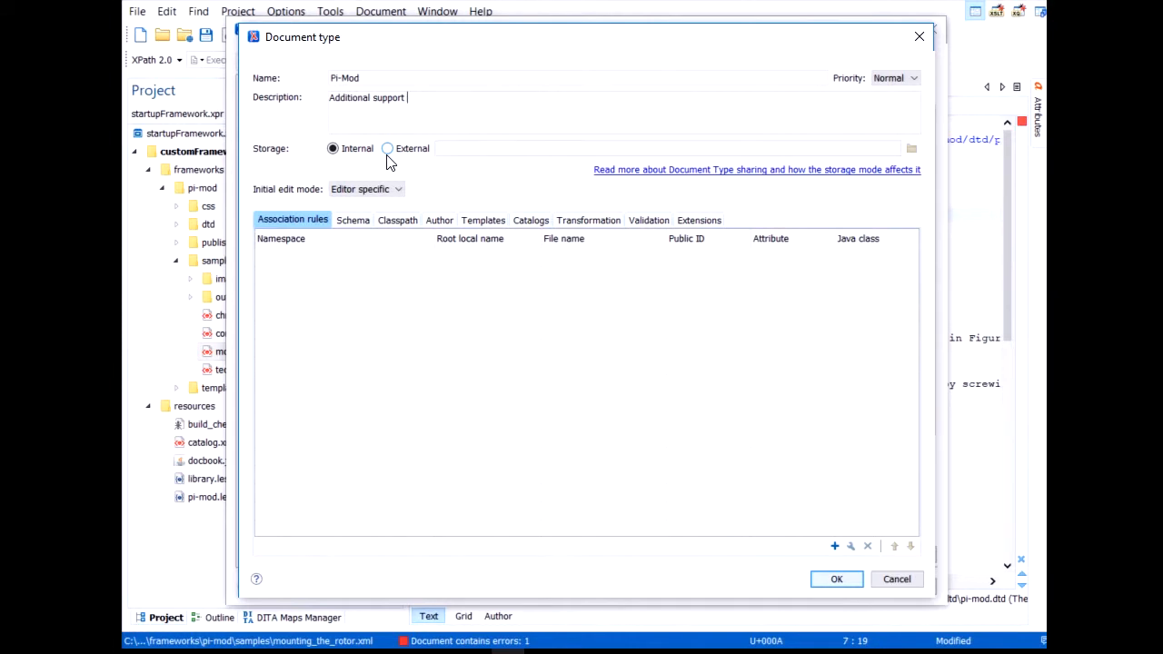
type("pimod docs.")
left_click(388, 149)
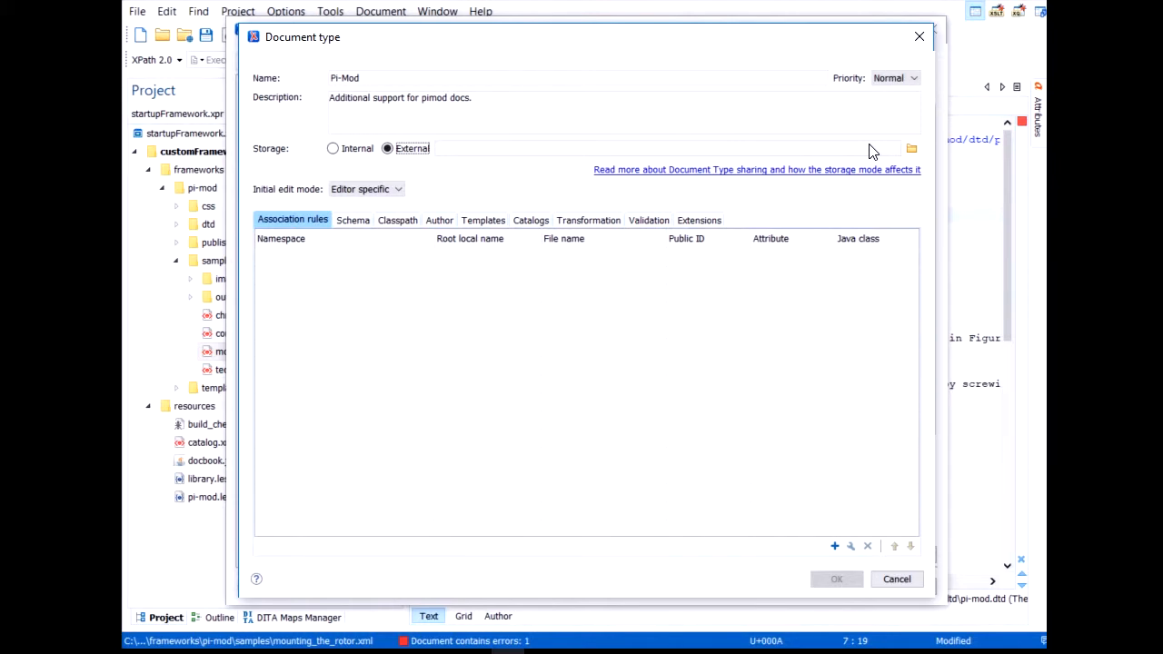
Switch to File Explorer and copy the path of the pi-mod folder inside customFramework-startup-bundle\frameworks
left_click(911, 148)
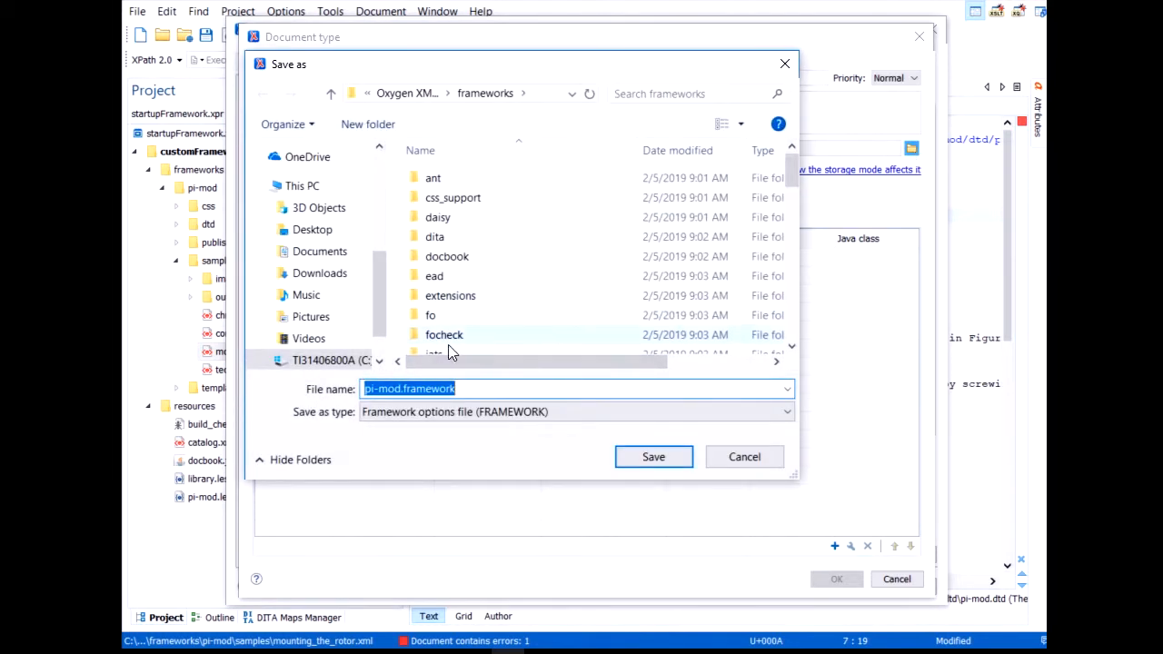
mouse_move(285, 636)
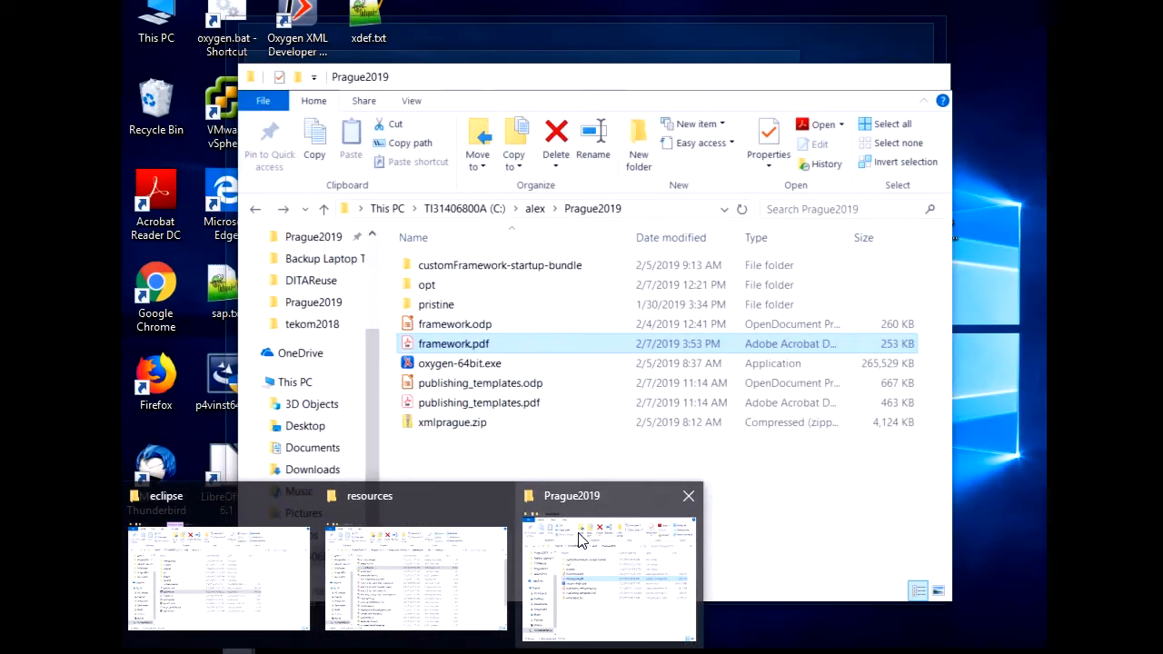
left_click(578, 540)
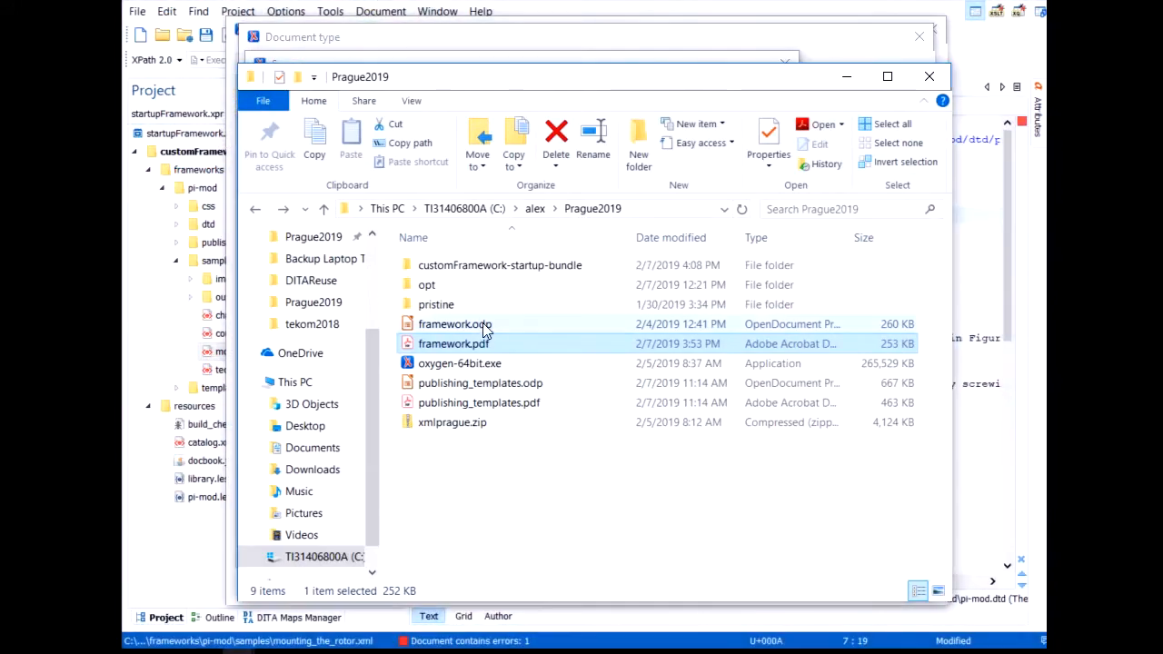
double_click(495, 265)
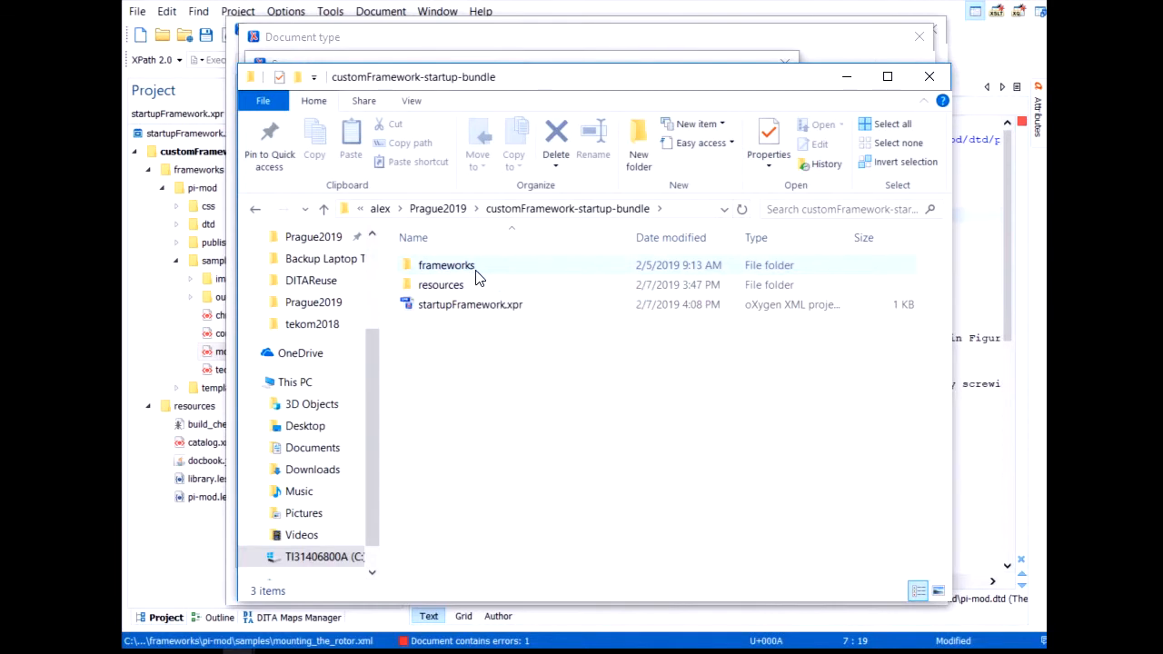
double_click(478, 273)
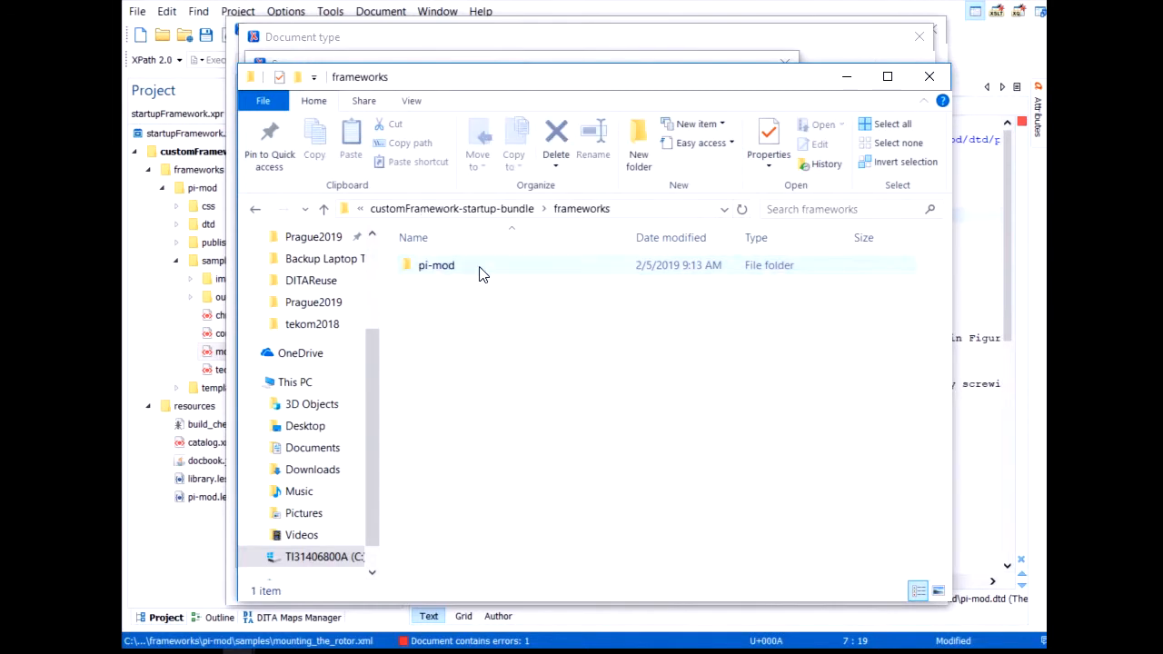
left_click(254, 211)
key("alt+Tab")
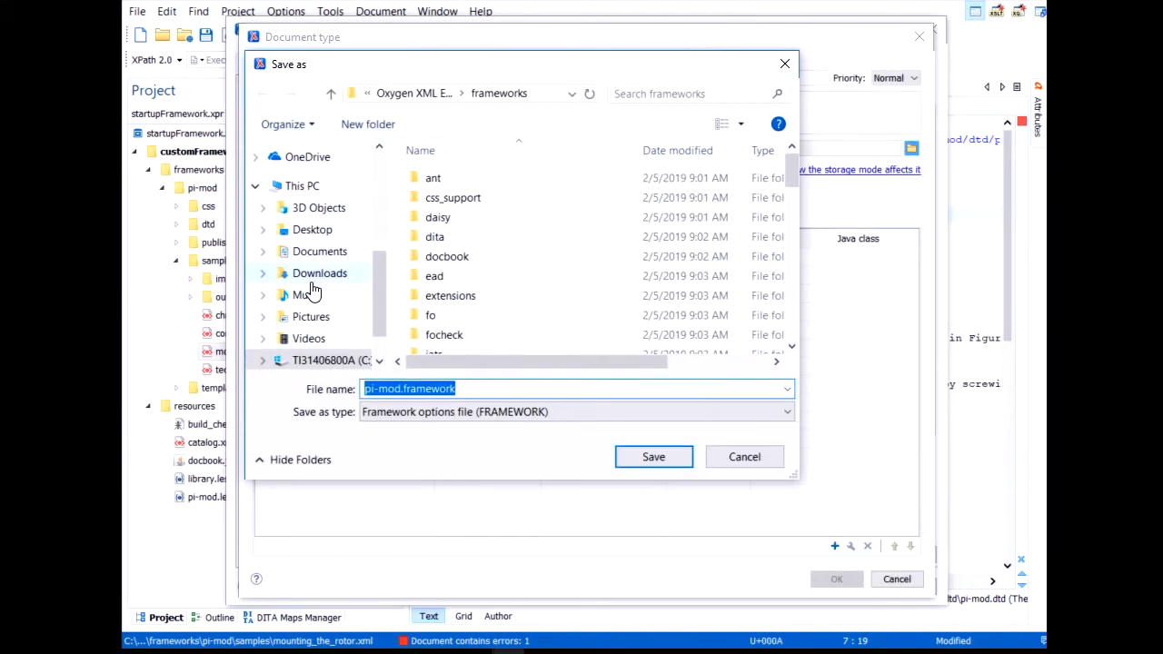
key("alt+Tab")
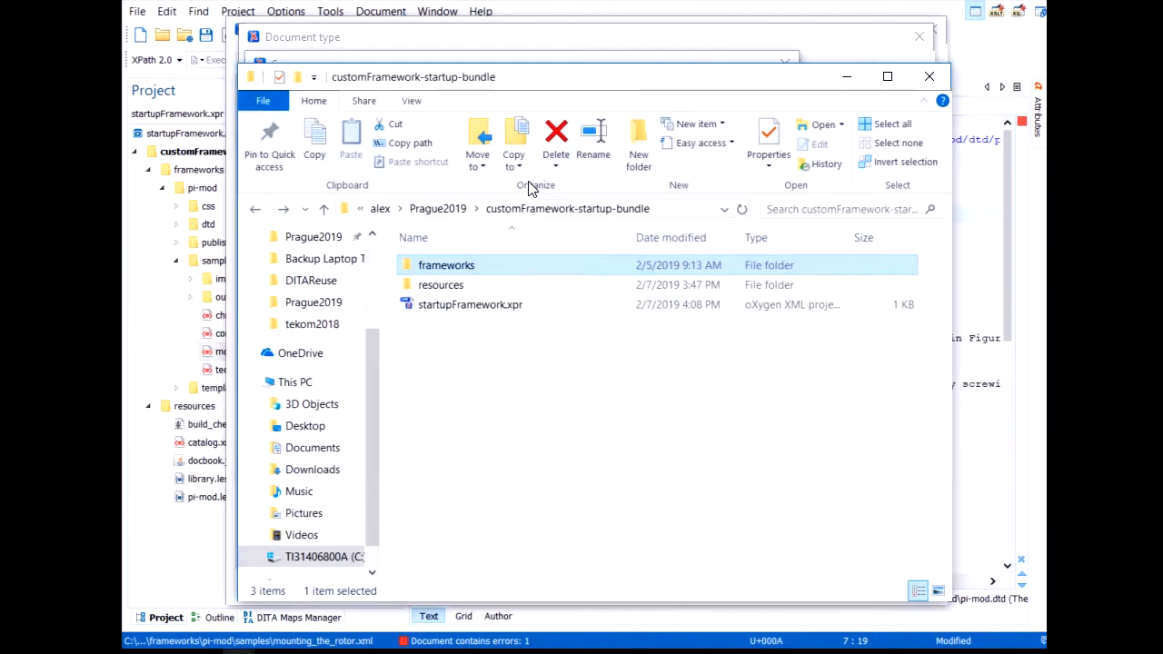
double_click(460, 268)
double_click(460, 267)
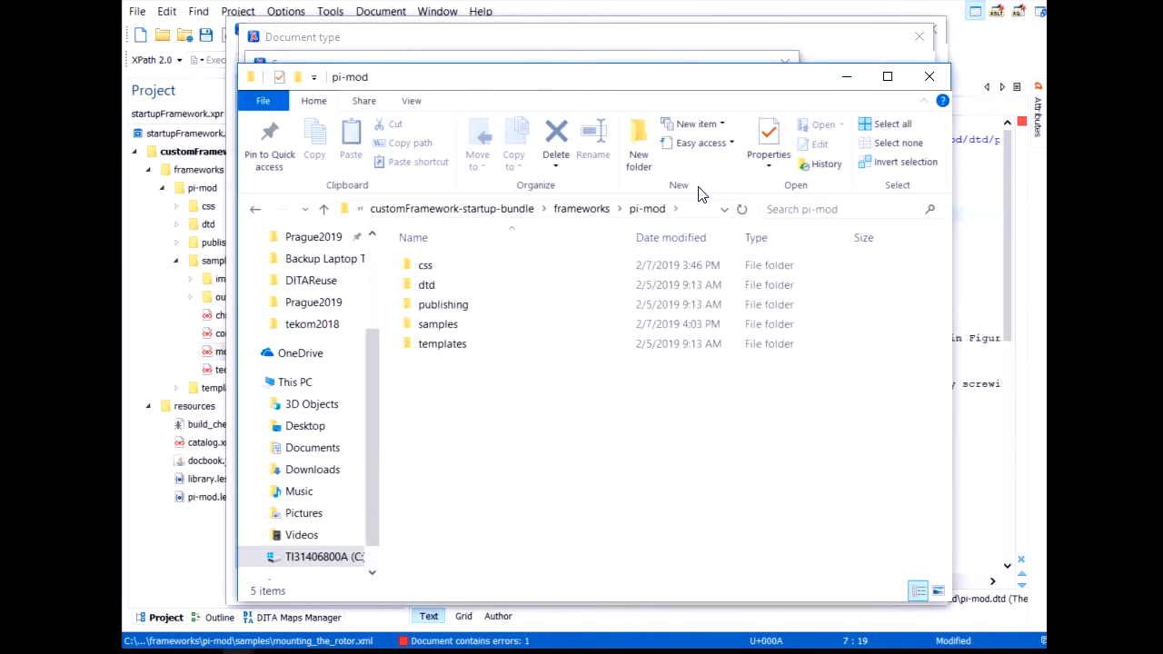
left_click(691, 209)
key("ctrl+c")
Back in Oxygen, set the external storage file to pi-mod.framework in the pi-mod folder, using the copied path
key("alt+Tab")
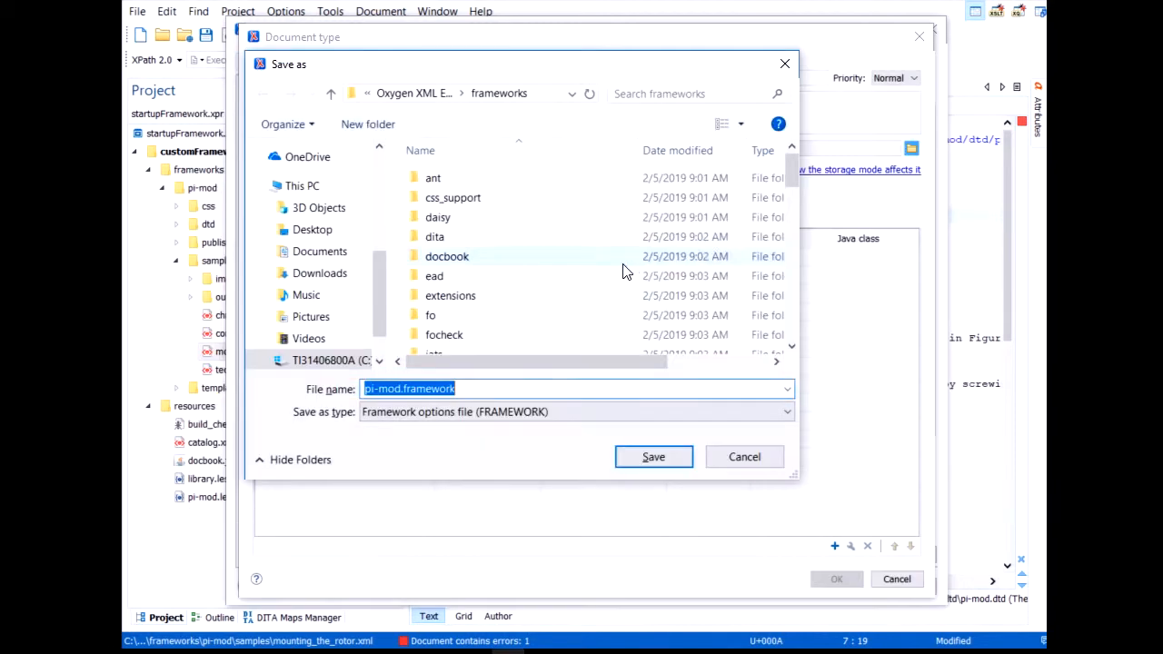
key("ctrl+v")
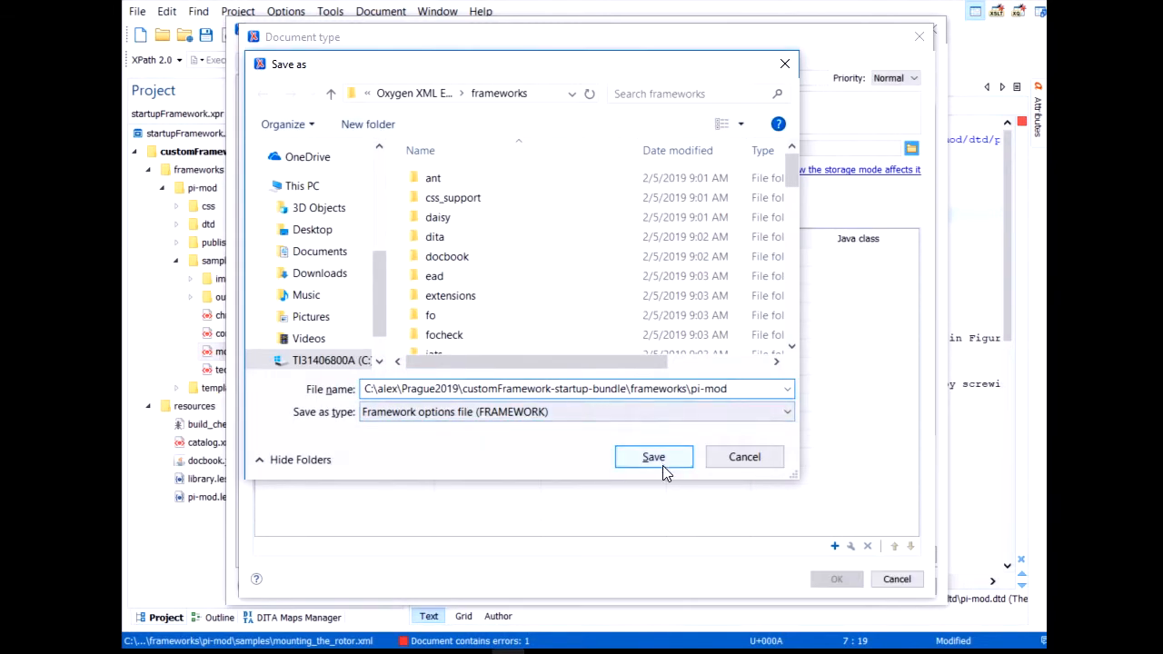
left_click(662, 465)
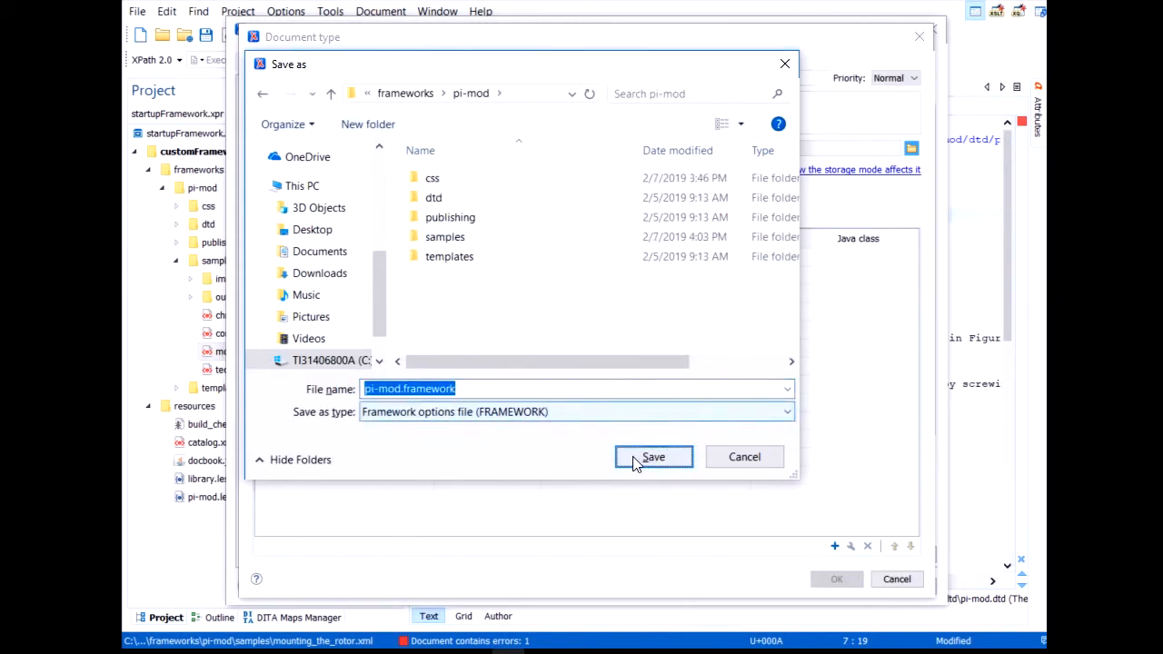
left_click(651, 465)
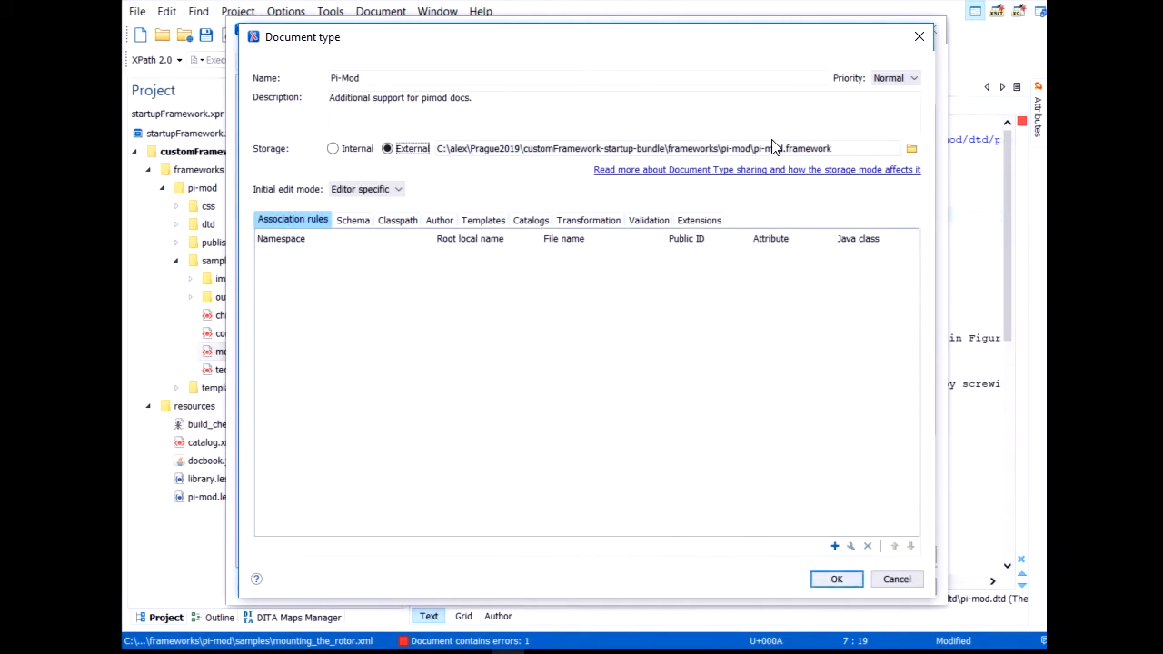
left_click_drag(441, 148, 715, 152)
left_click(748, 152)
left_click(834, 546)
left_click(510, 305)
key("BackSpace")
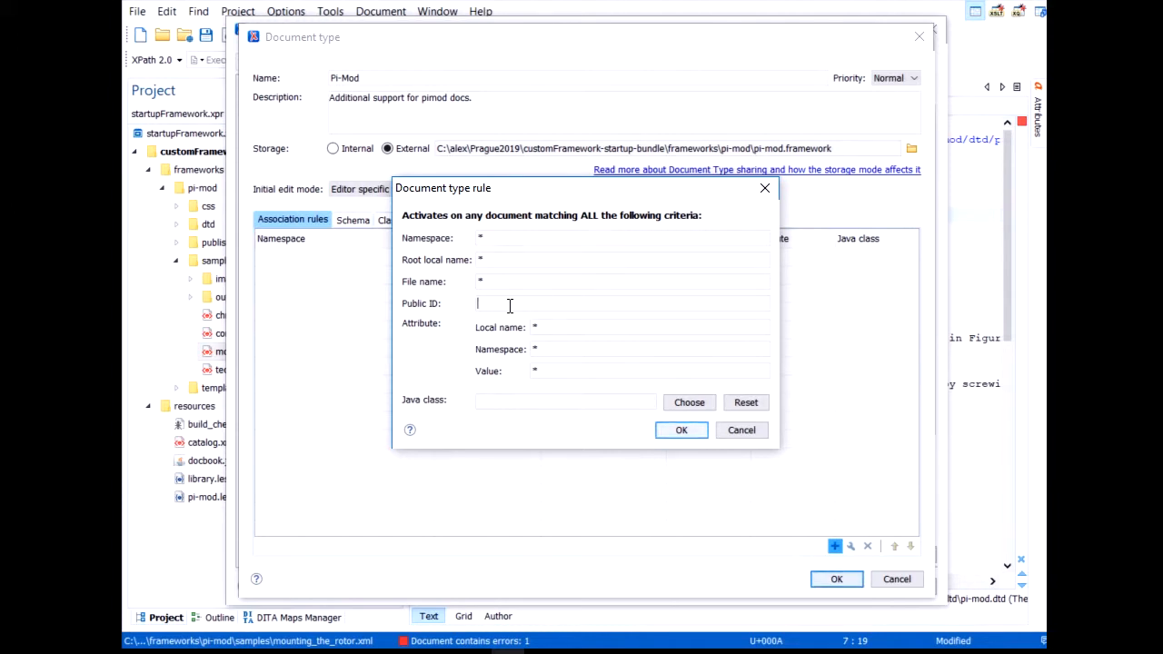
key("ctrl+v")
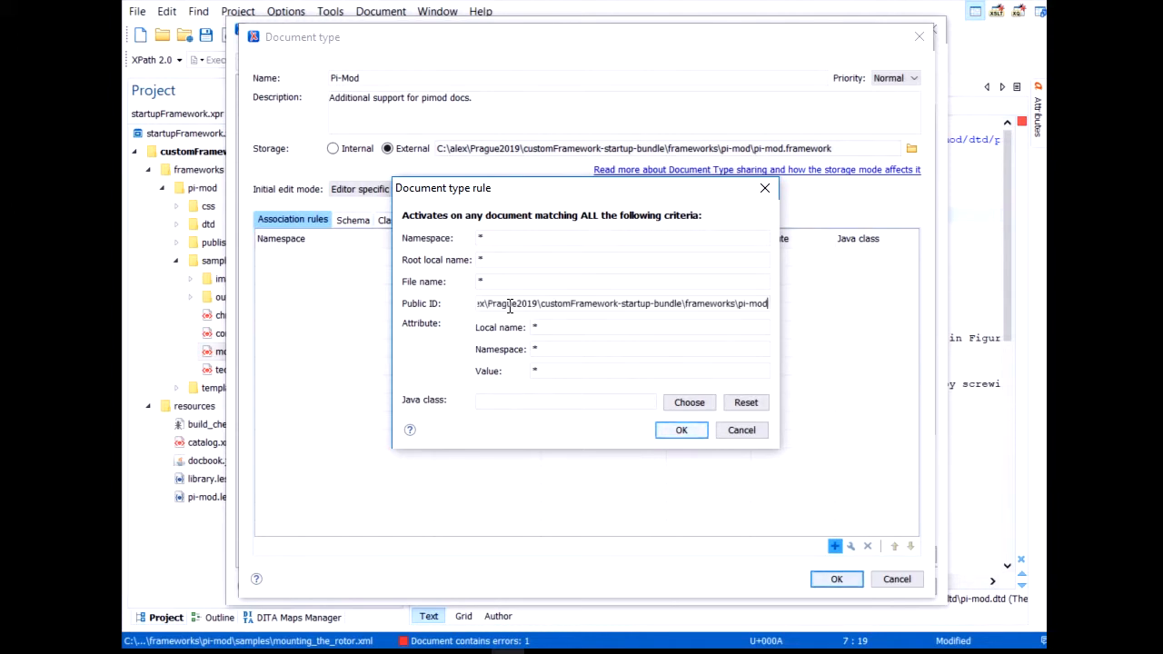
key("ctrl+z")
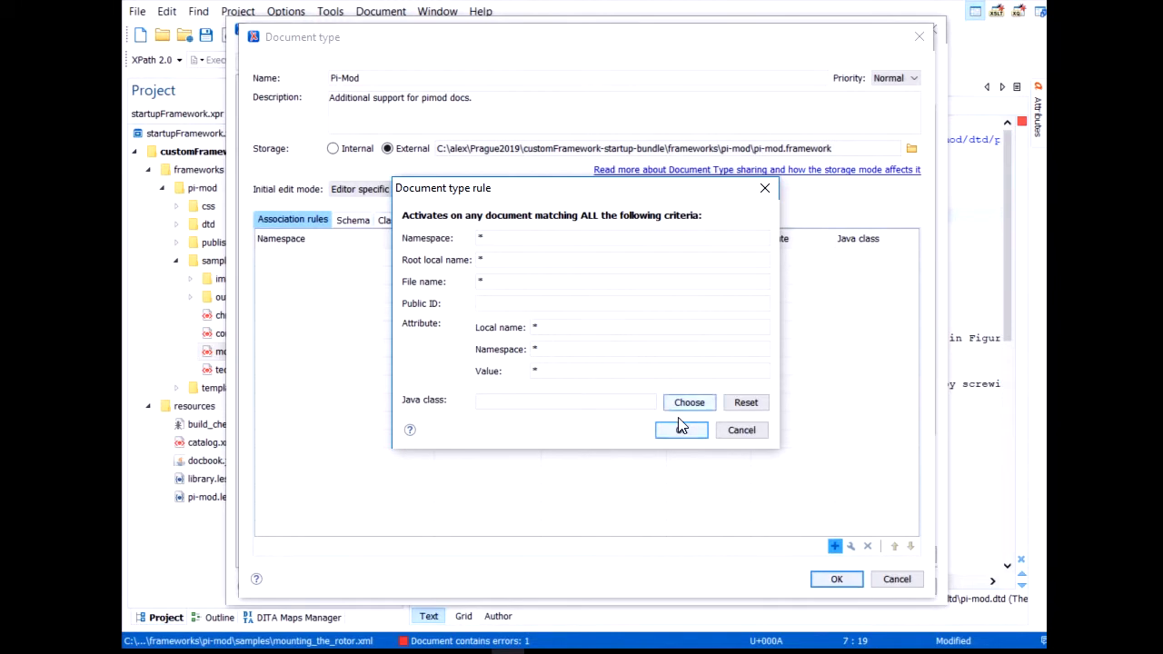
left_click(744, 430)
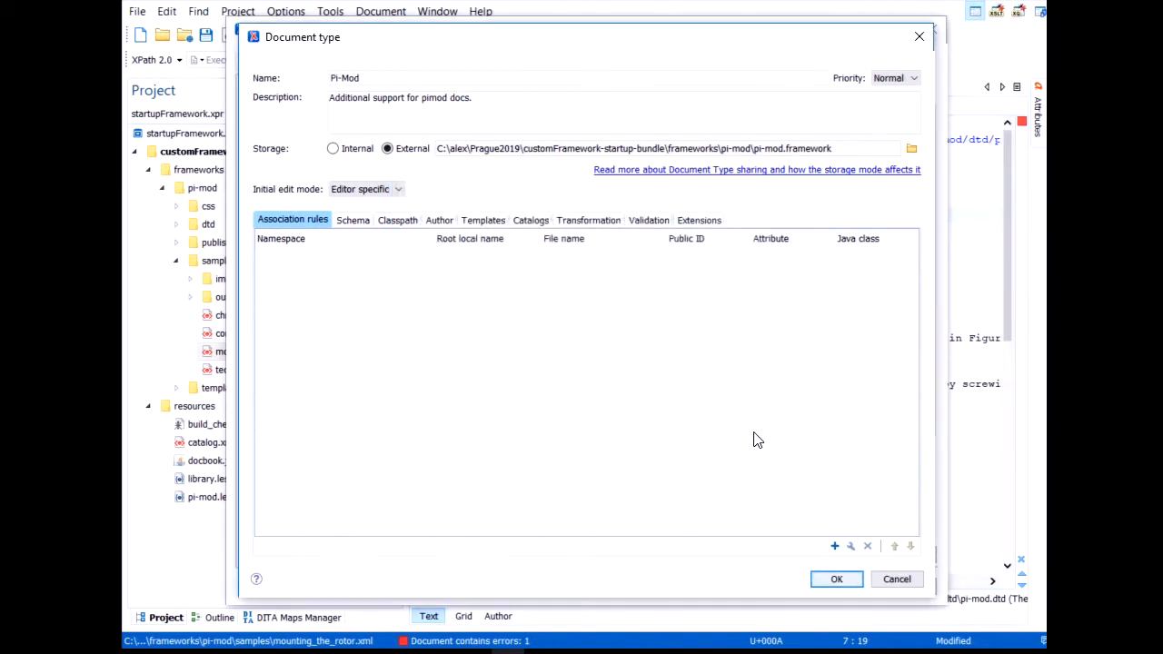
Confirm the Pi-Mod document type, close the preferences and copy the public ID "-//PI-MOD//DTD PI-Mod V1.2.2//EN" from the DOCTYPE of mounting_the_rotor.xml
left_click(836, 582)
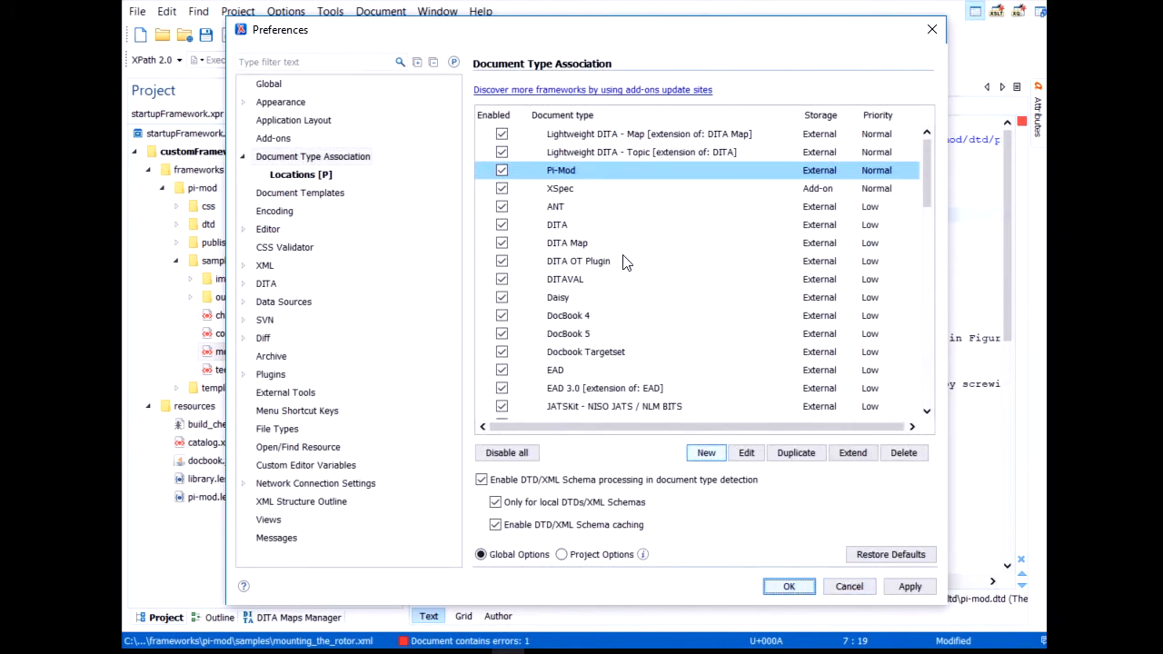
key("Escape")
left_click(605, 141)
left_click_drag(815, 136, 815, 150)
key("ctrl+c")
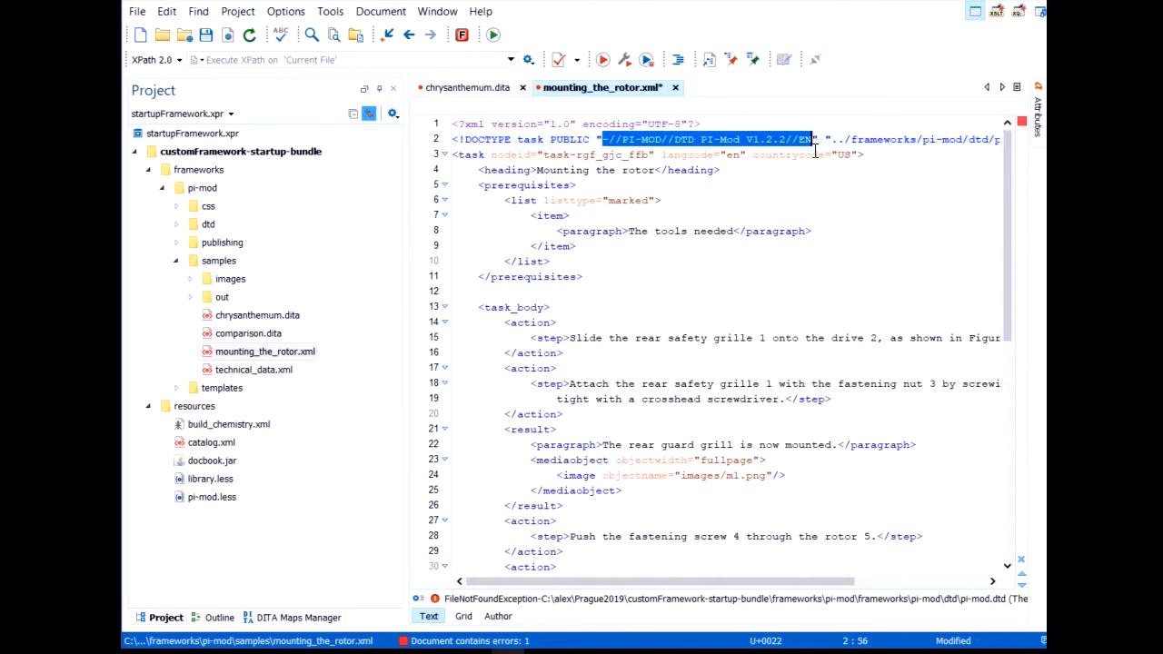
Add an association rule to the Pi-Mod document type for public ID "-//PI-MOD//DTD PI-Mod V1.2.2//EN" and save the preferences
left_click(285, 11)
left_click(309, 29)
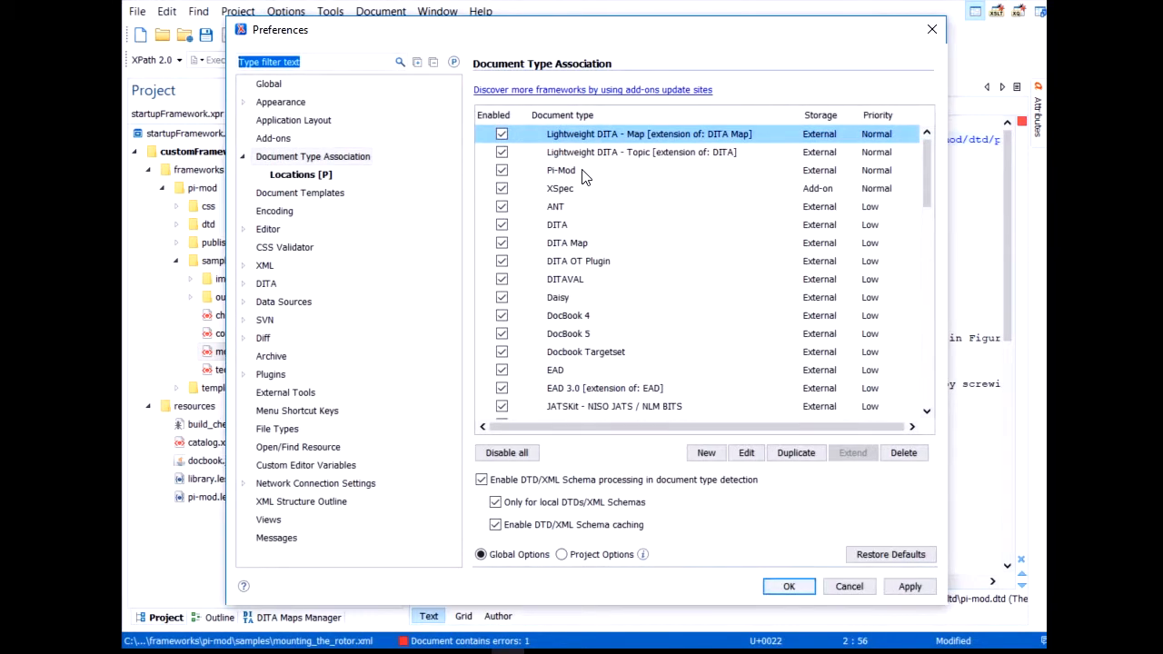
left_click(584, 172)
double_click(583, 173)
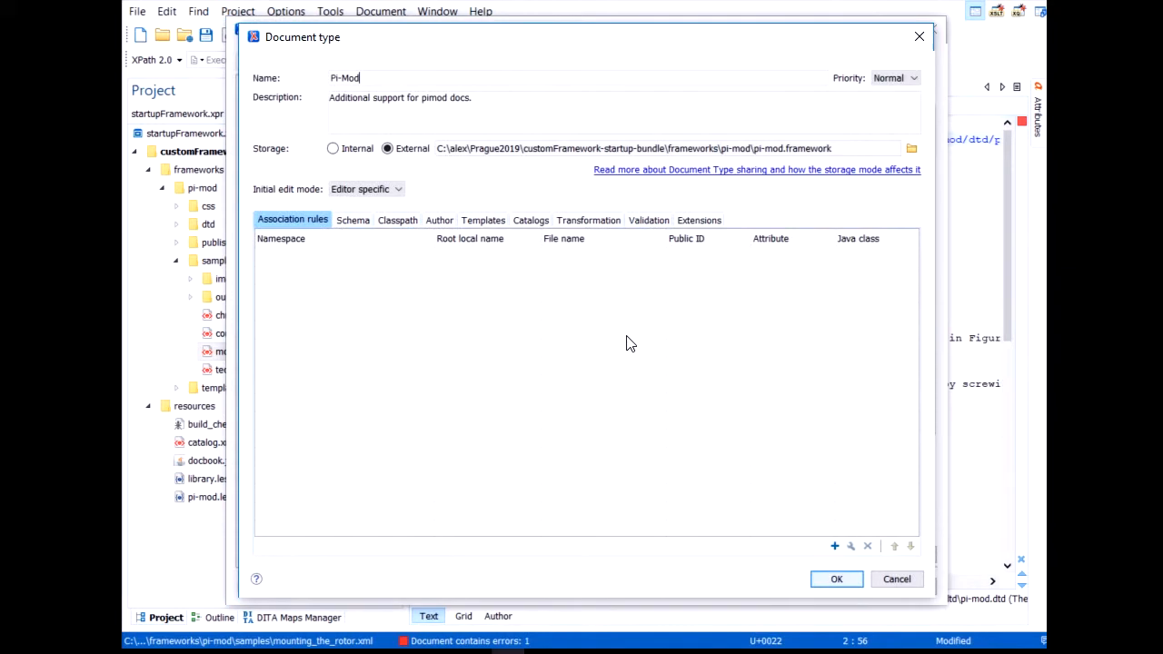
left_click(834, 545)
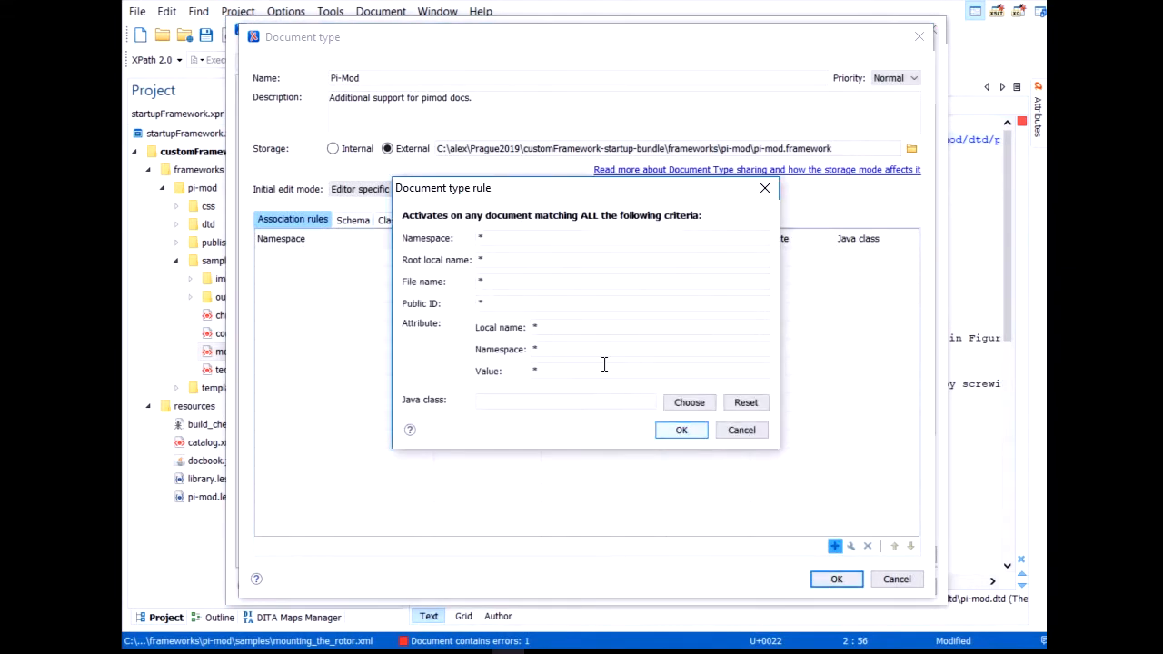
left_click(493, 305)
key("BackSpace")
key("ctrl+v")
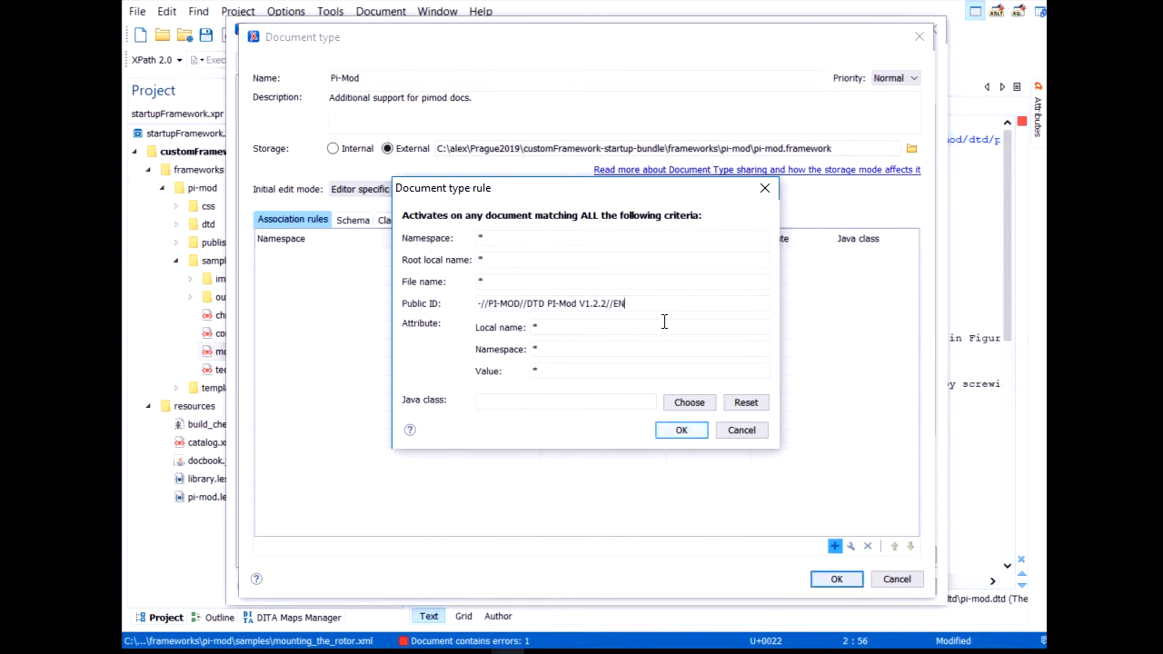
left_click(680, 433)
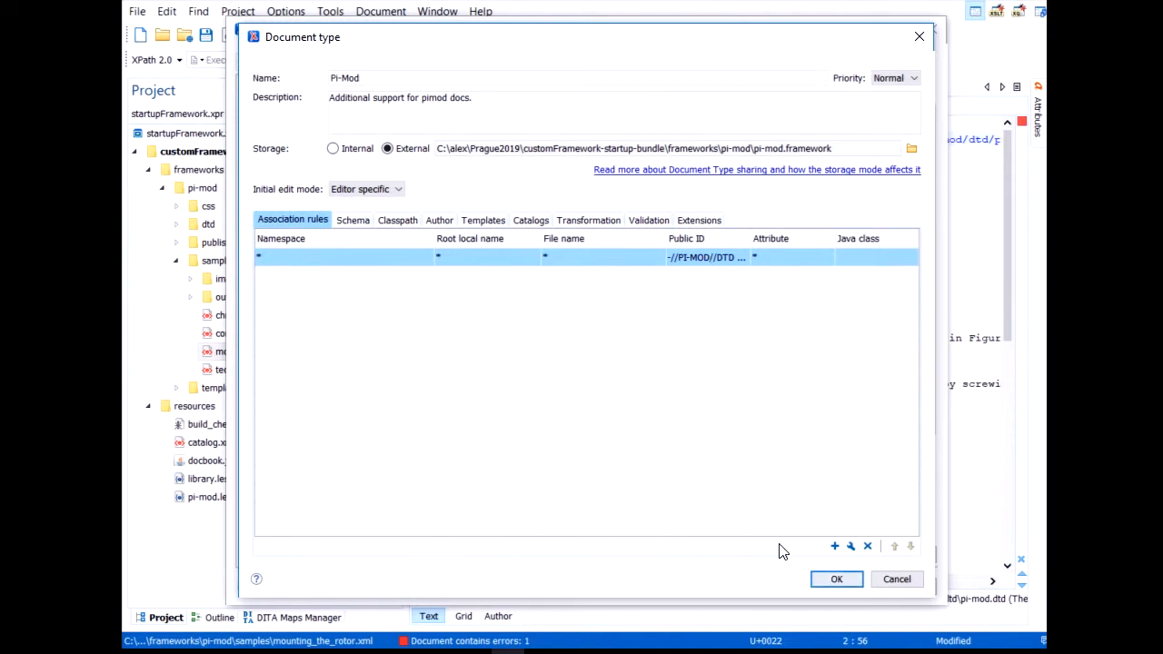
left_click(830, 578)
left_click(804, 593)
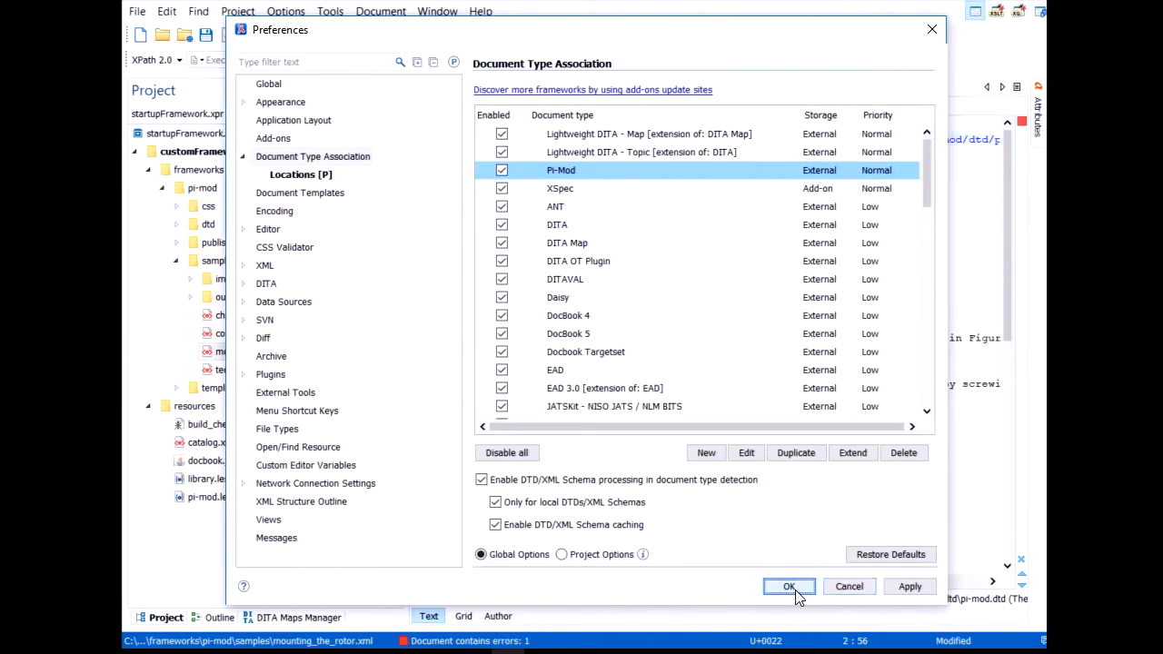
Show the Properties view, check the document type detected for mounting_the_rotor.xml, and collapse the view
left_click(702, 274)
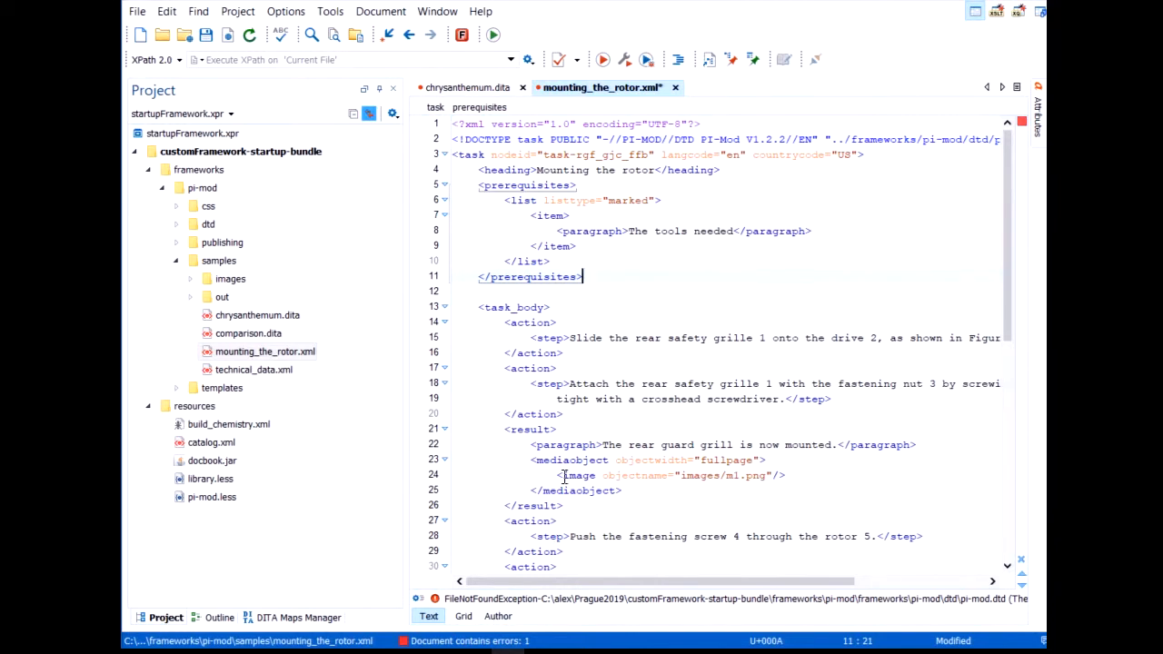
left_click(437, 10)
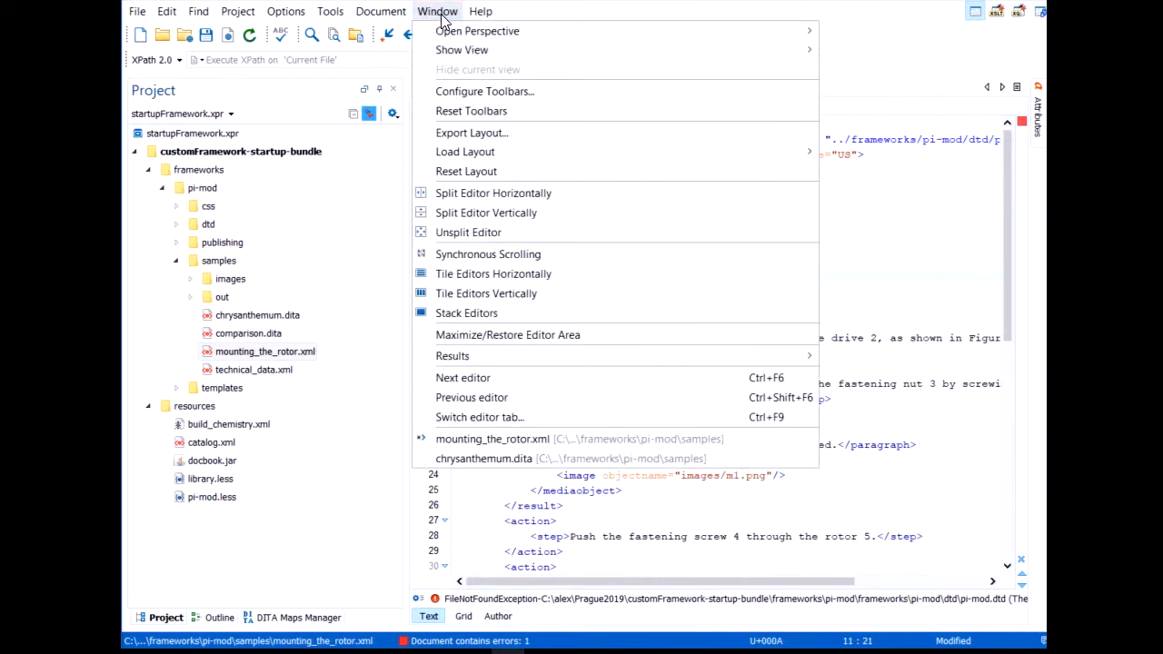
mouse_move(716, 30)
mouse_move(804, 50)
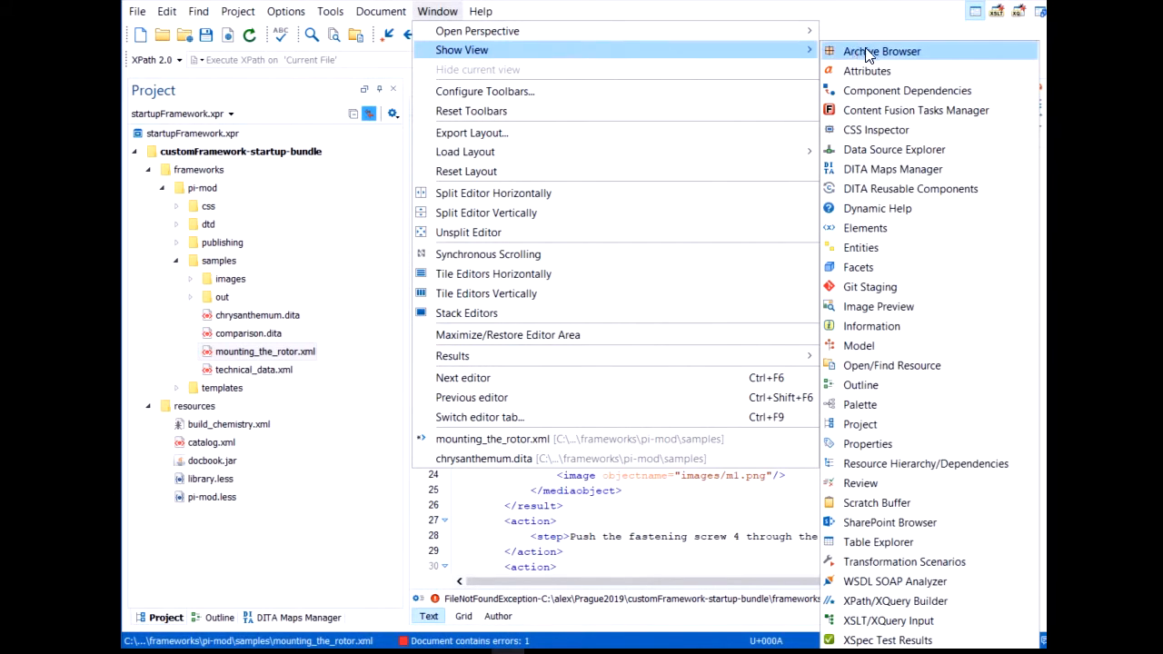
left_click(867, 70)
mouse_move(803, 52)
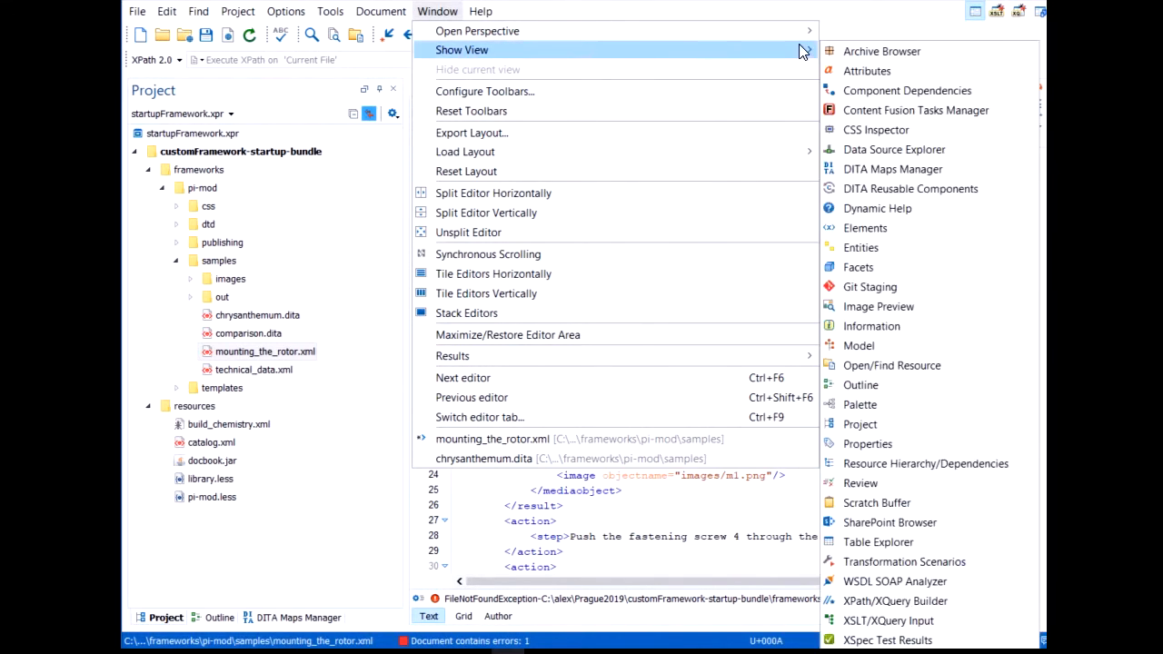
left_click(867, 443)
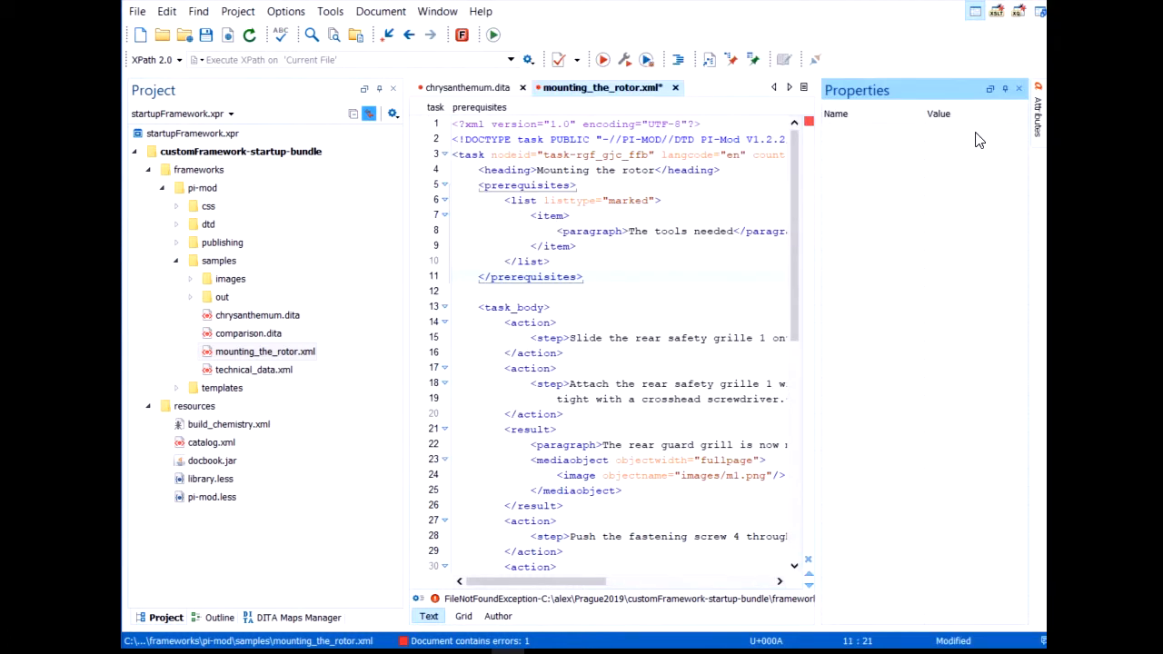
left_click(654, 263)
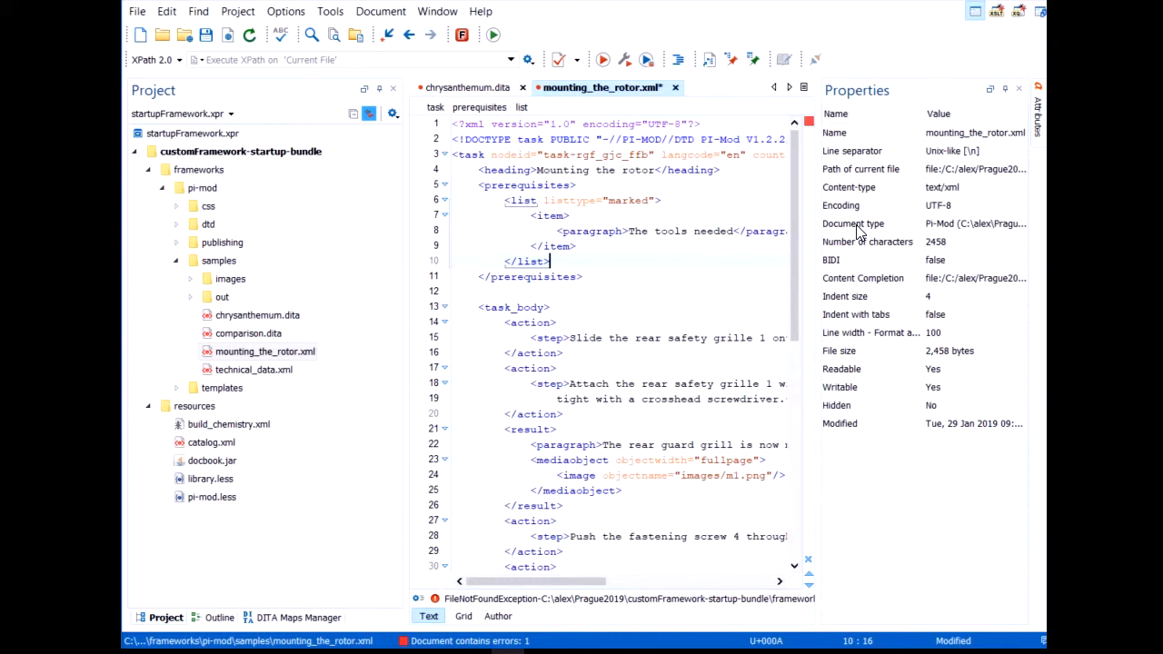
left_click(857, 225)
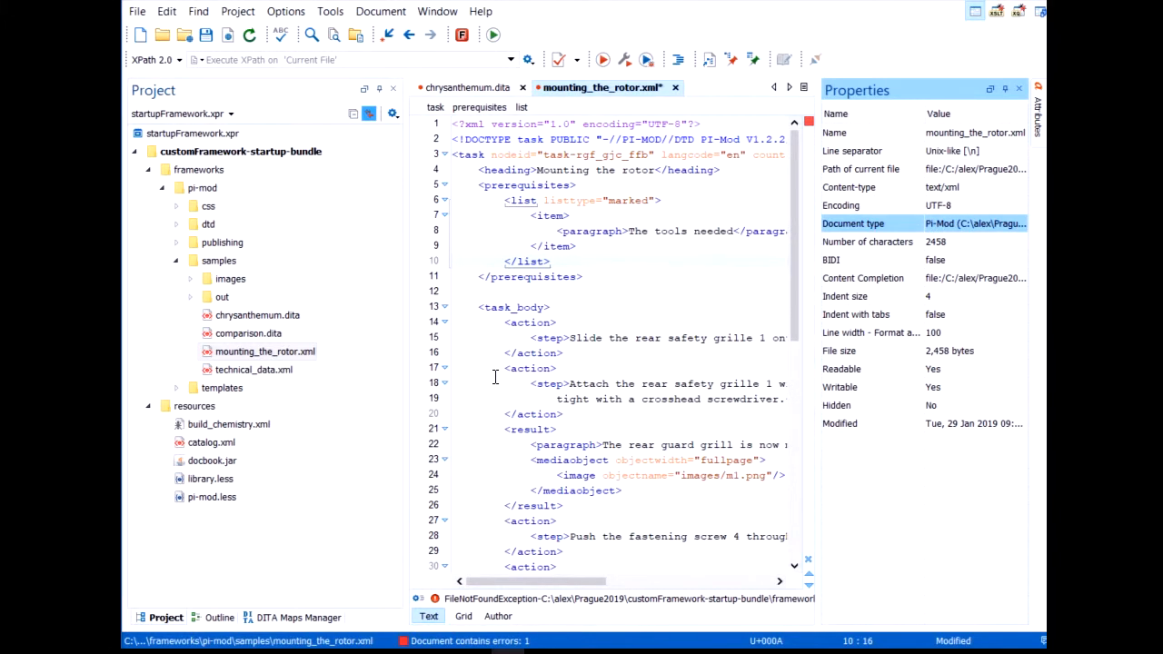
left_click(1000, 88)
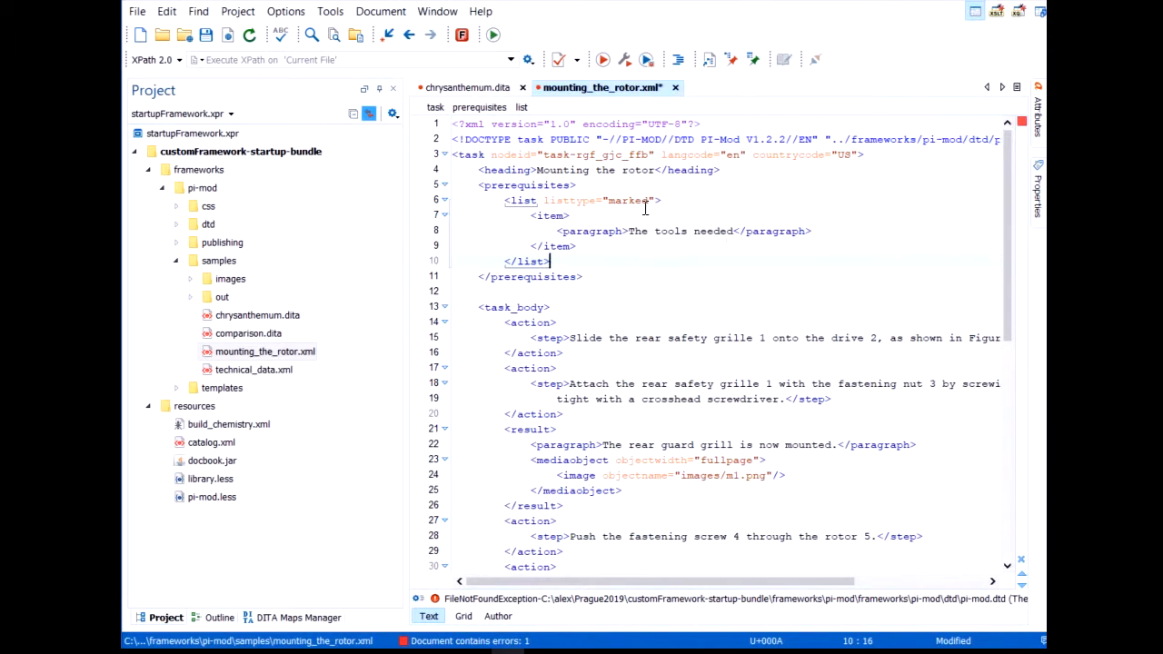
Copy catalog.xml from the resources folder into the pi-mod framework folder of the project
left_click(207, 226)
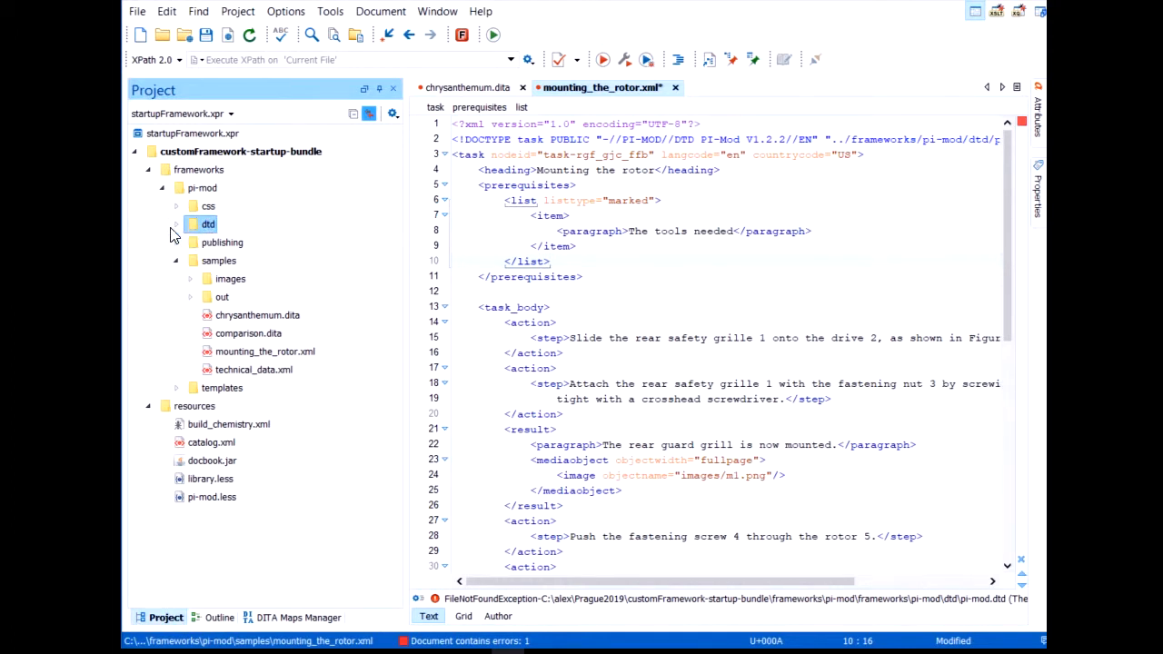
left_click(204, 191)
left_click(199, 229)
left_click(206, 445)
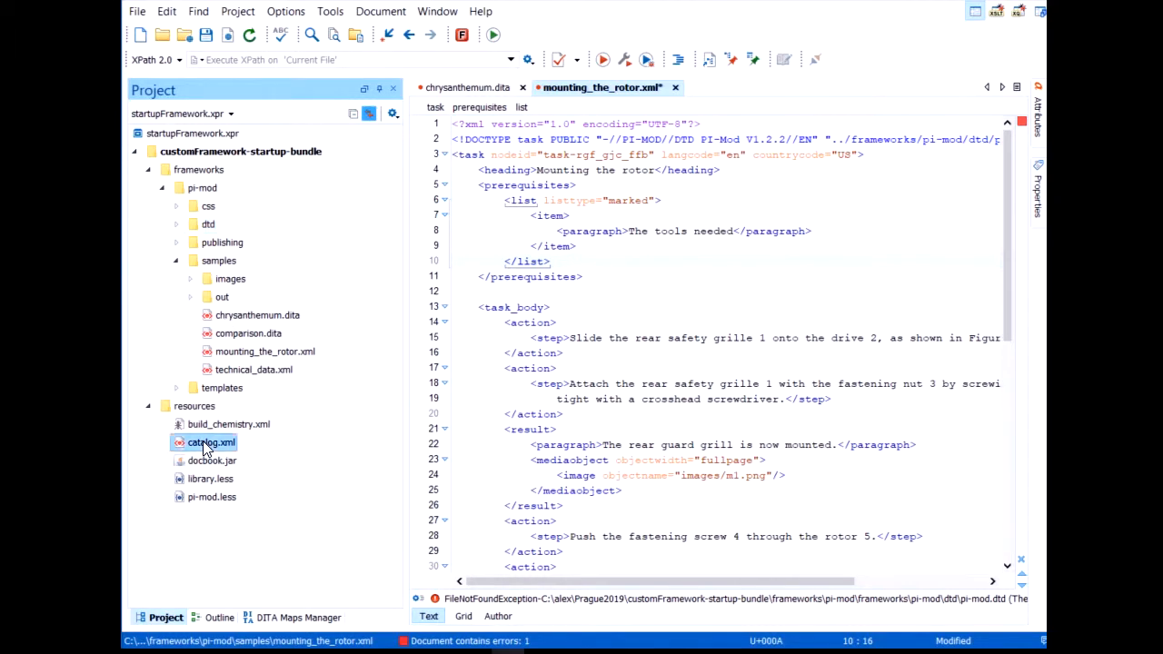
left_click(208, 189)
key("ctrl+v")
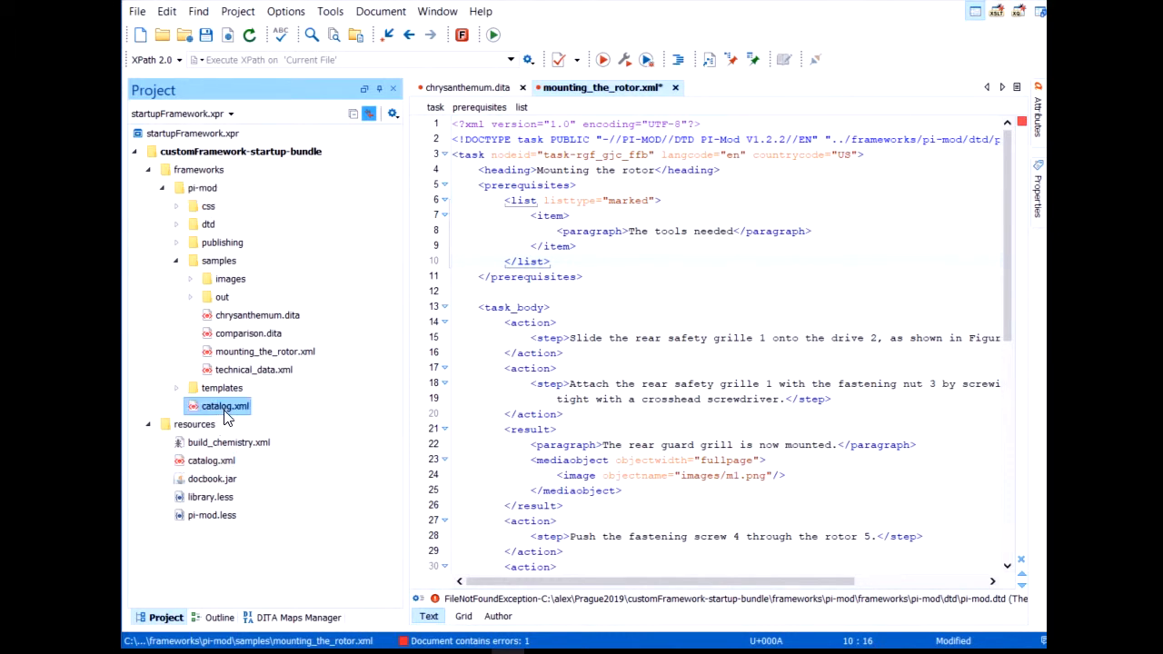
Open the pi-mod folder's catalog.xml and examine how the Pi-Mod public ID is mapped to its DTD
double_click(218, 408)
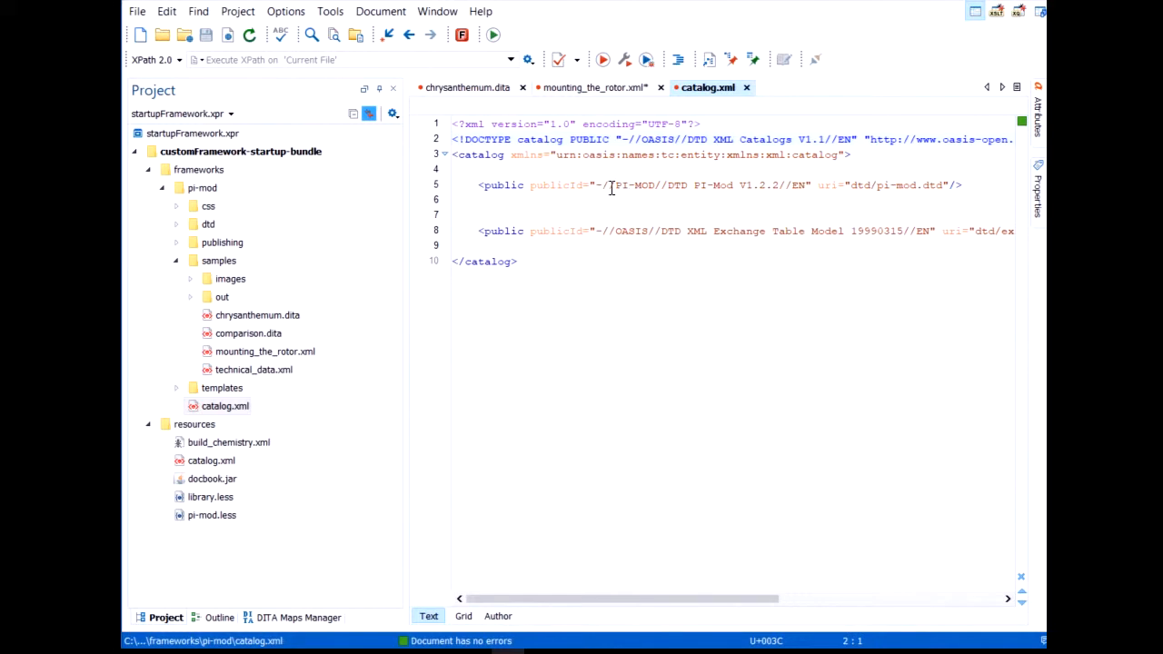
left_click_drag(595, 186, 806, 178)
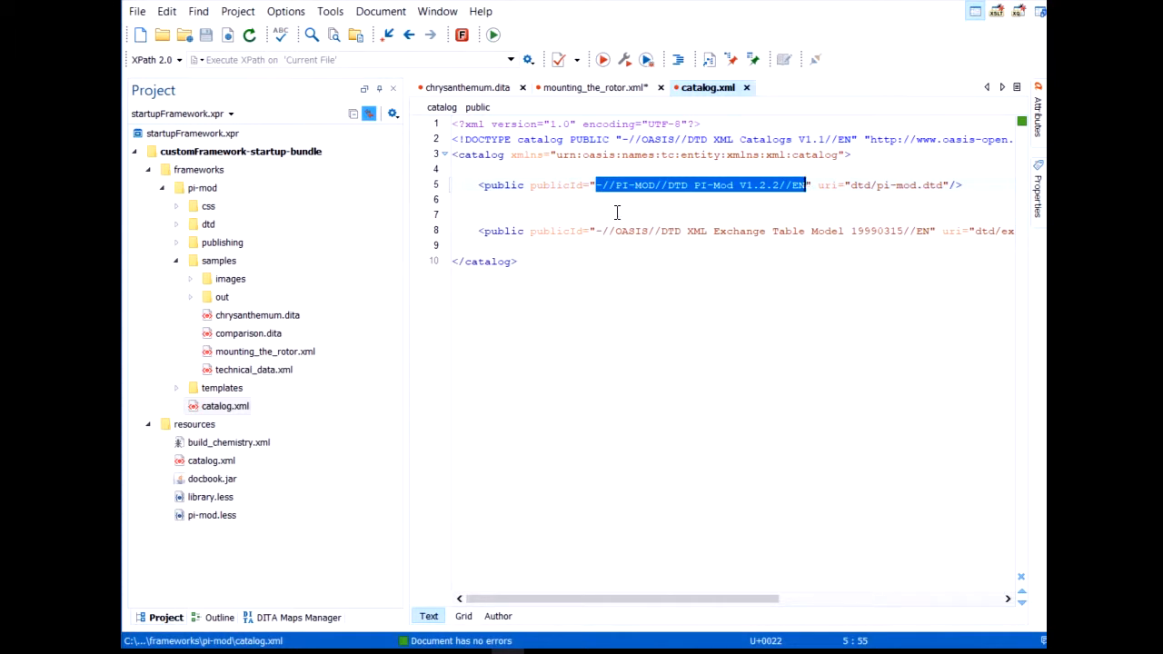
left_click(619, 186)
left_click_drag(604, 185, 792, 185)
left_click(864, 185)
left_click(928, 185)
left_click_drag(943, 185, 843, 186)
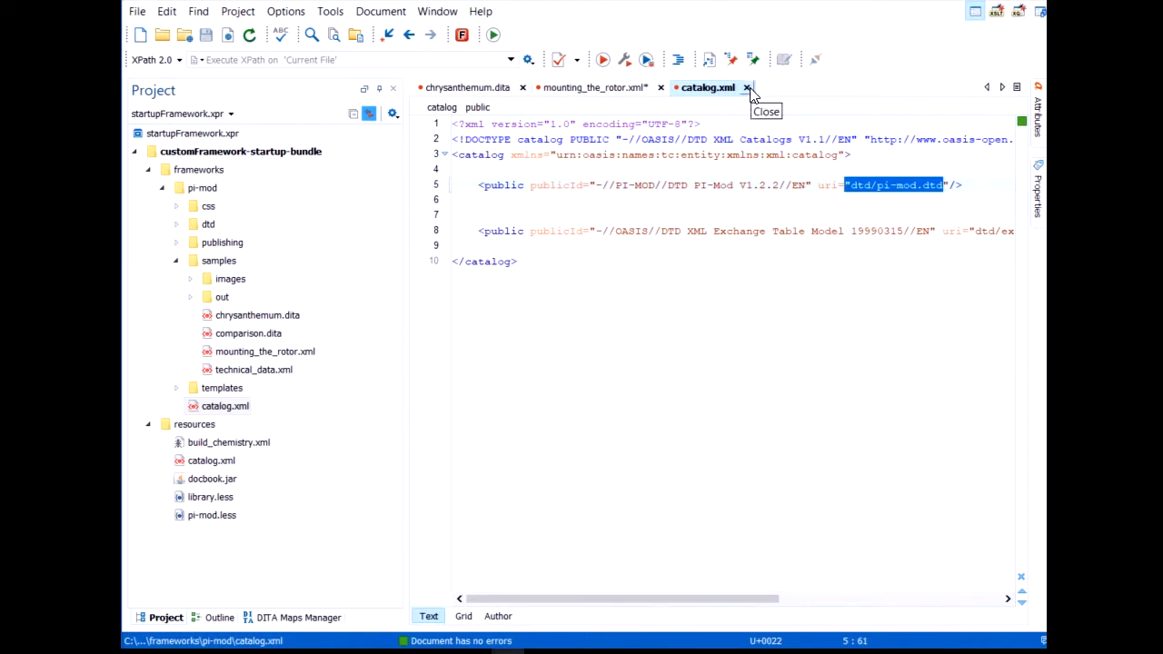
Add the catalog ${framework}/catalog.xml to the Pi-Mod document type and save the preferences
left_click(289, 13)
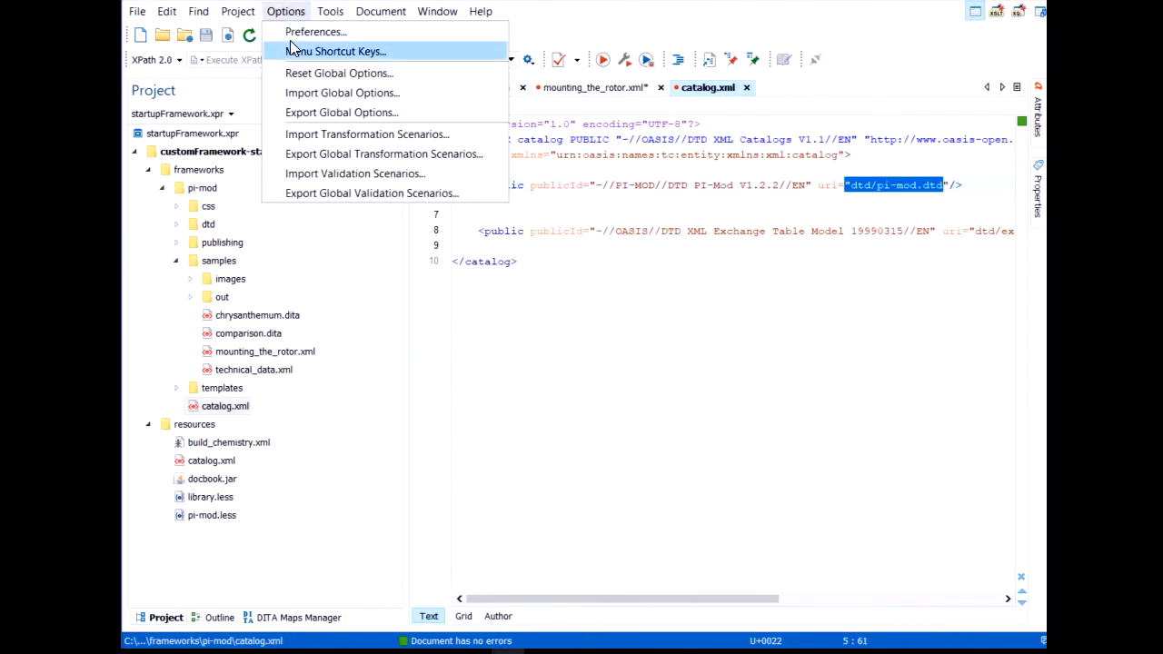
left_click(300, 30)
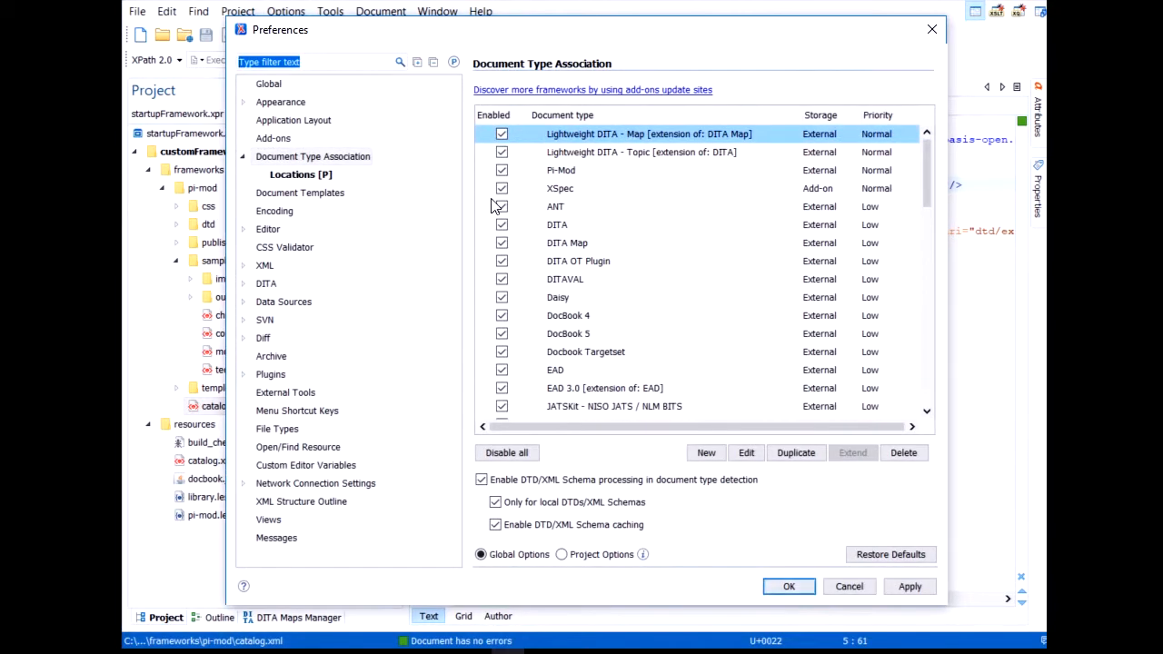
double_click(599, 172)
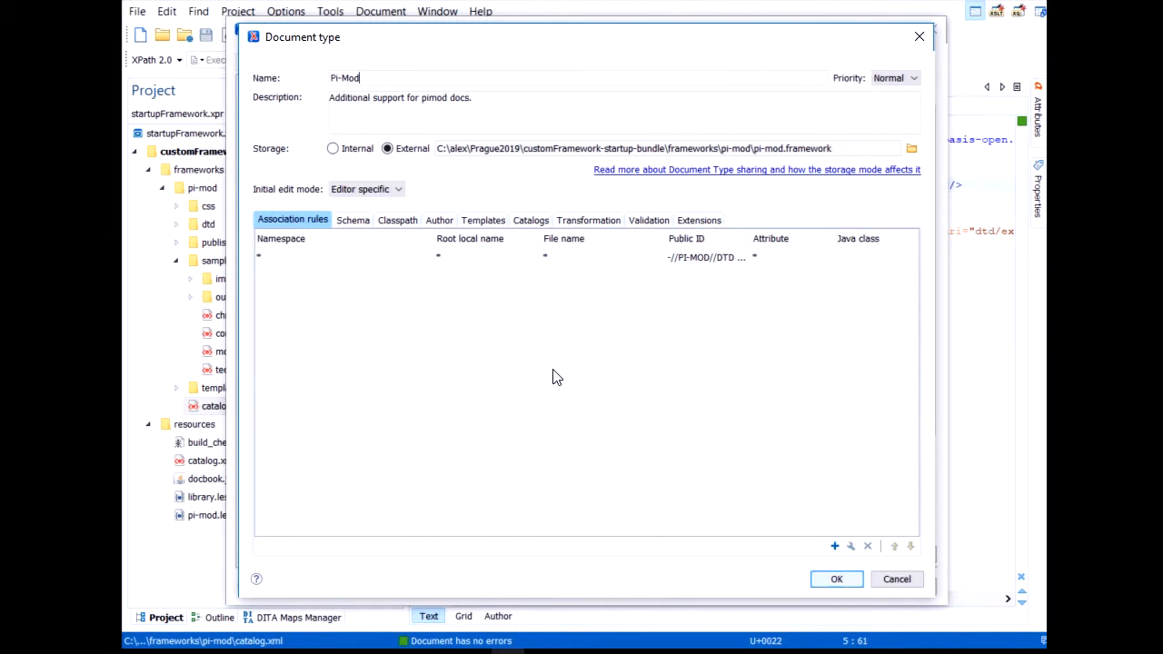
left_click(529, 221)
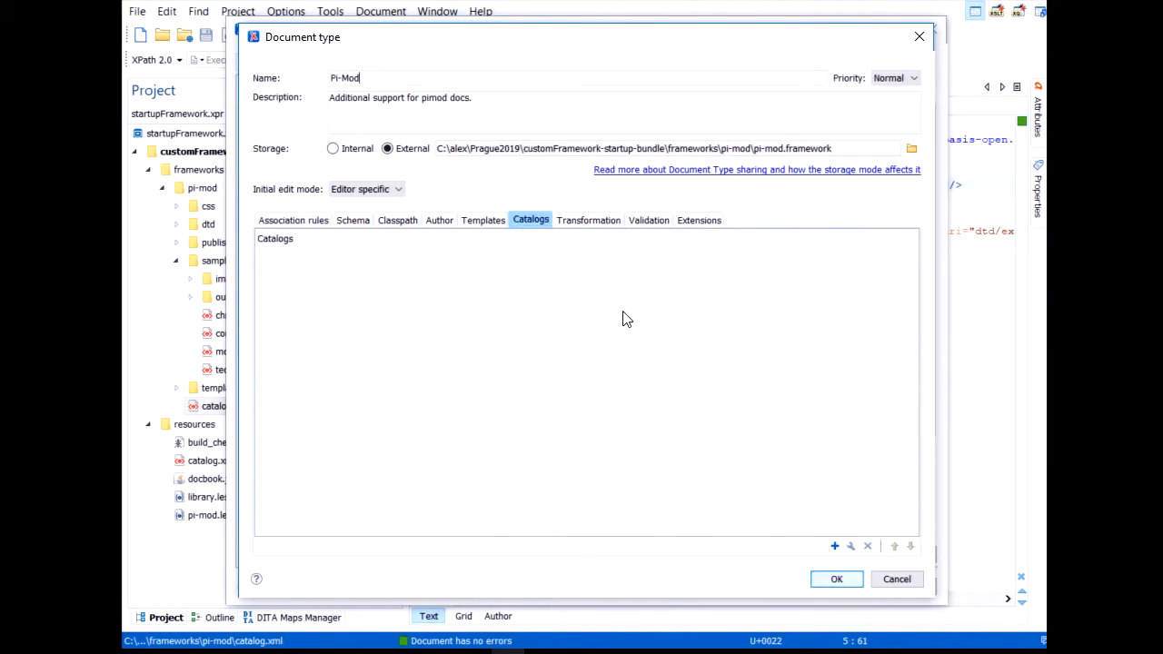
left_click(834, 546)
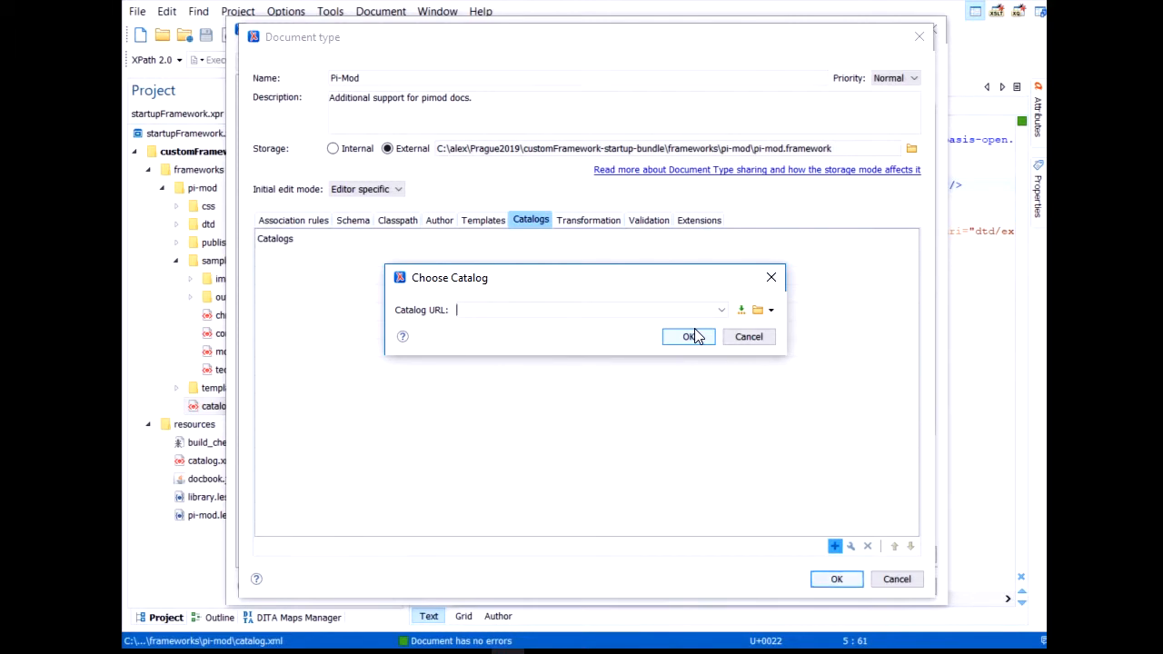
left_click(741, 311)
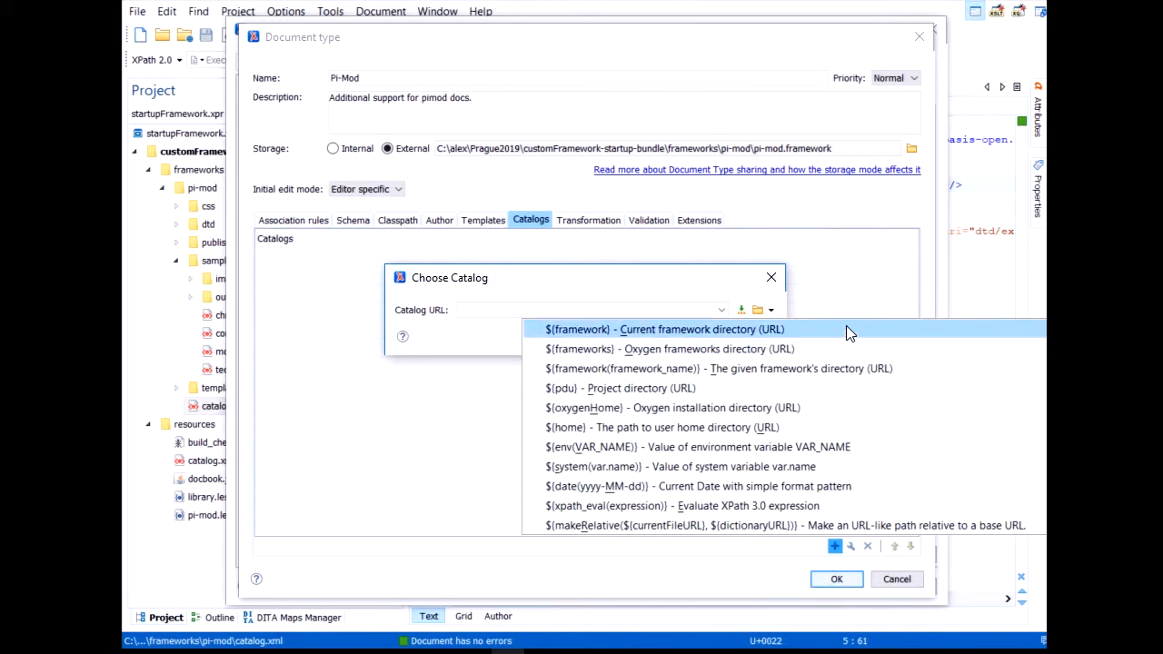
left_click(582, 332)
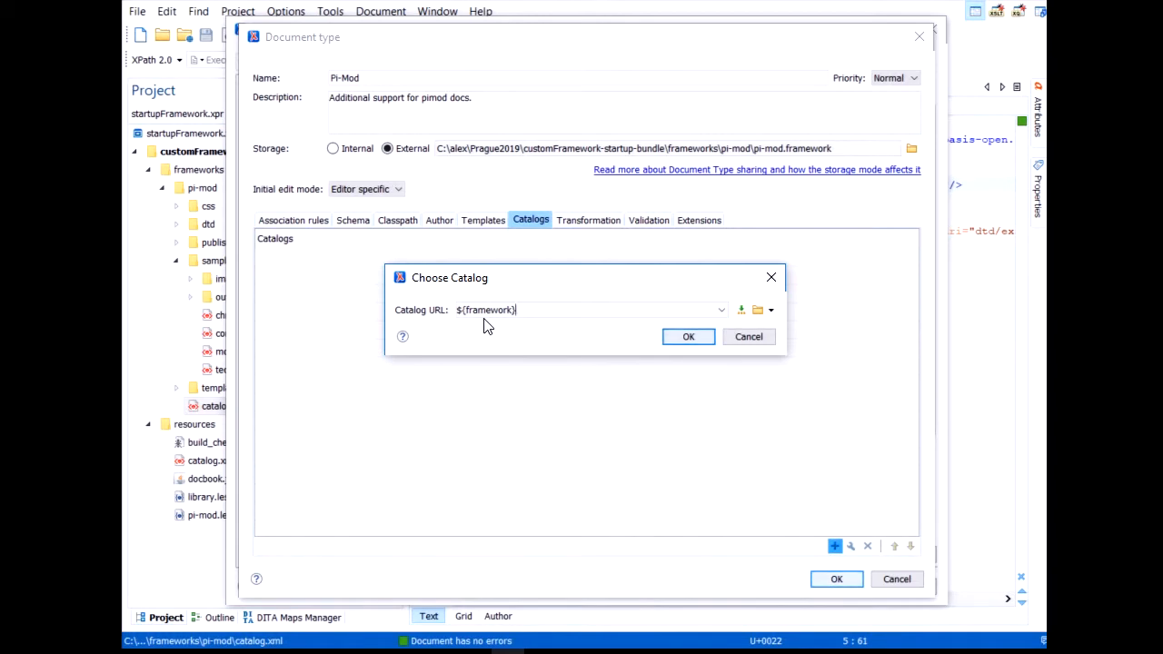
type("/catalog.xml")
left_click(692, 337)
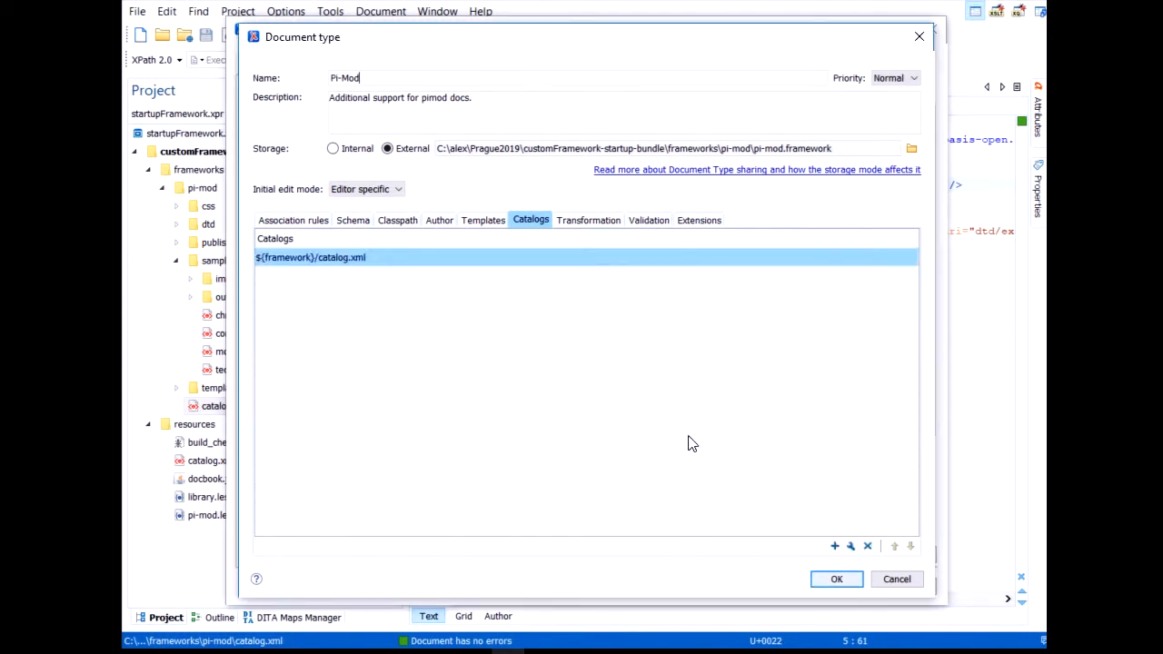
left_click(831, 586)
left_click(790, 587)
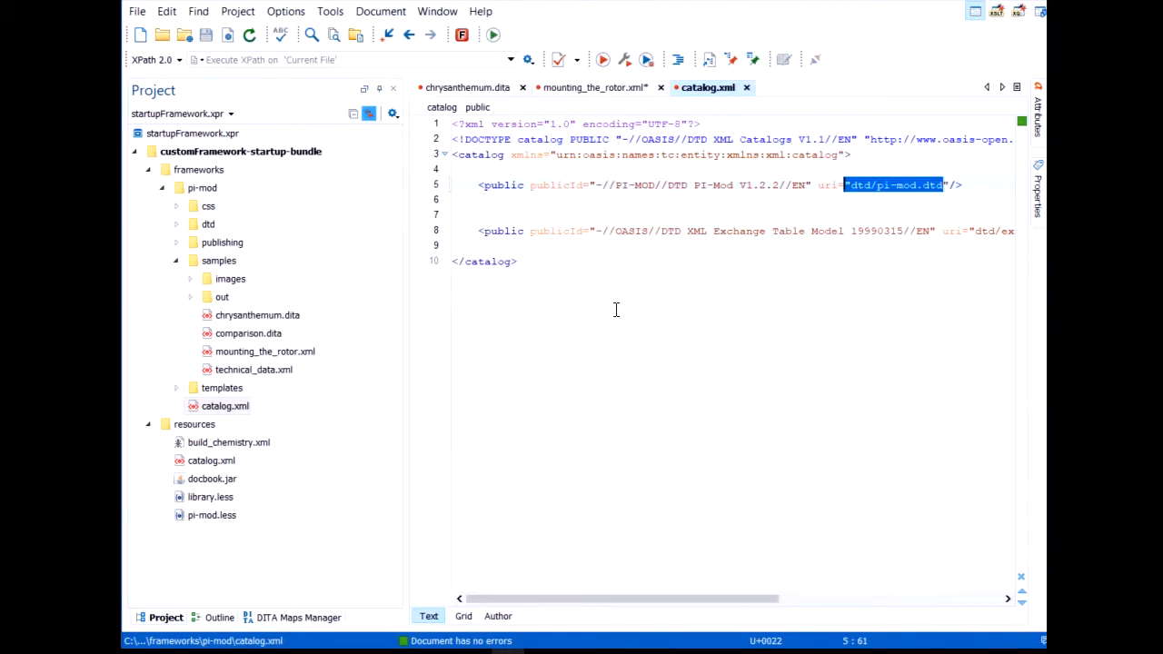
Close catalog.xml and validate mounting_the_rotor.xml
left_click(559, 60)
left_click(746, 88)
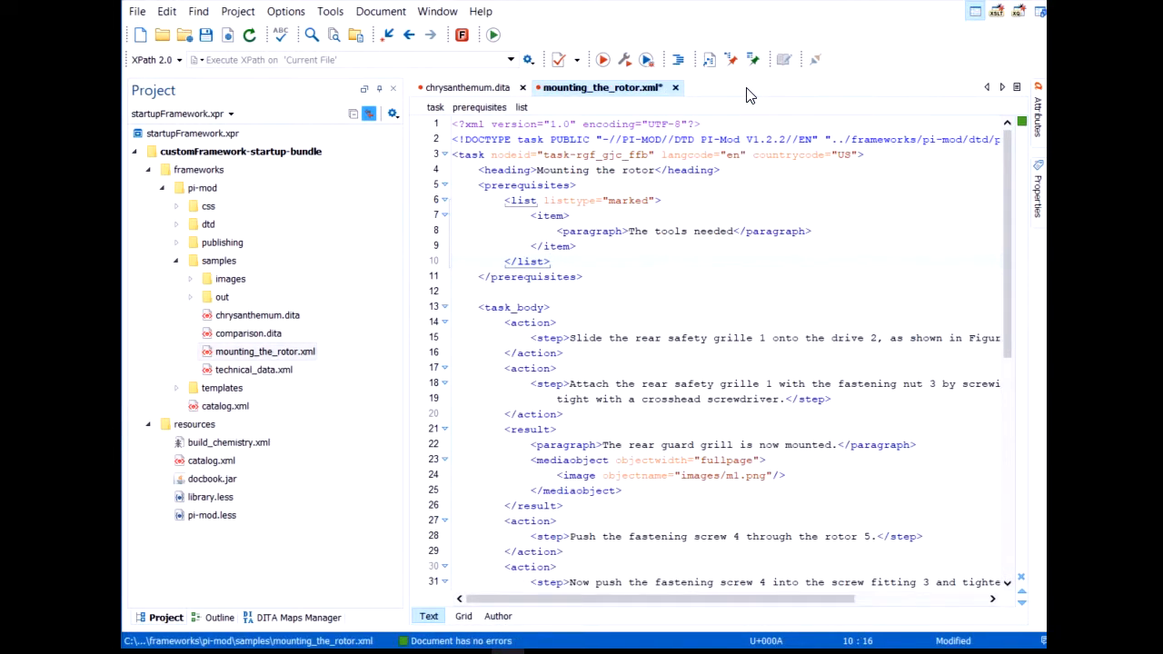
left_click(557, 59)
Try content completion on a new line inside the prerequisites list of mounting_the_rotor.xml, and undo the insertion
left_click(668, 194)
key("Return")
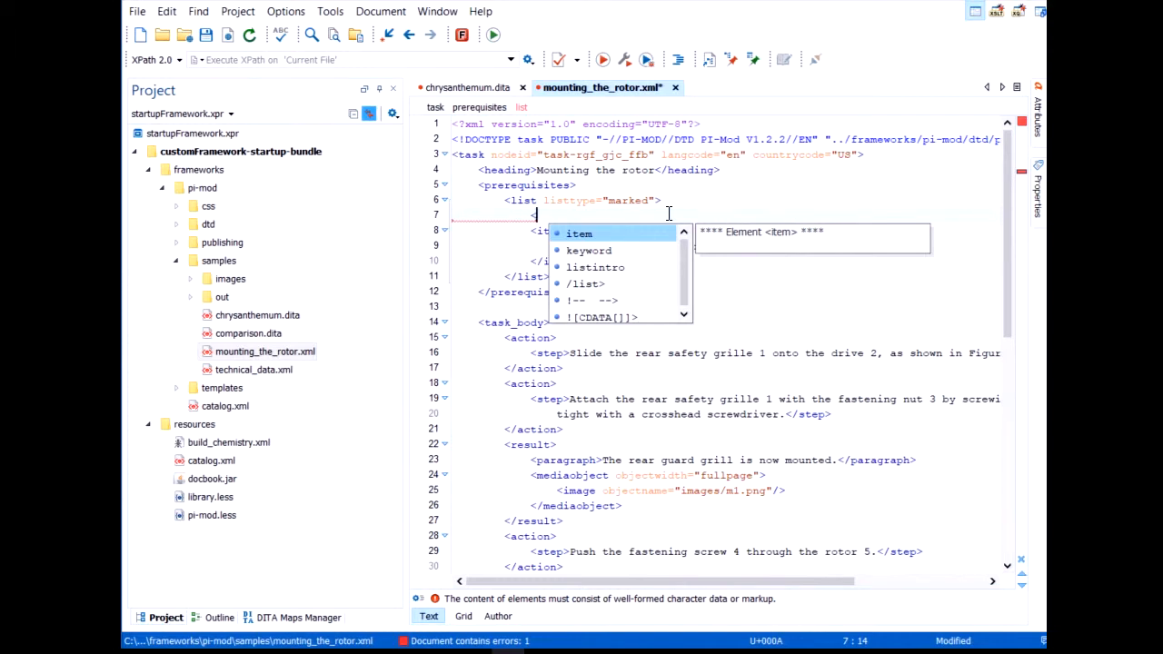
key("ctrl+z")
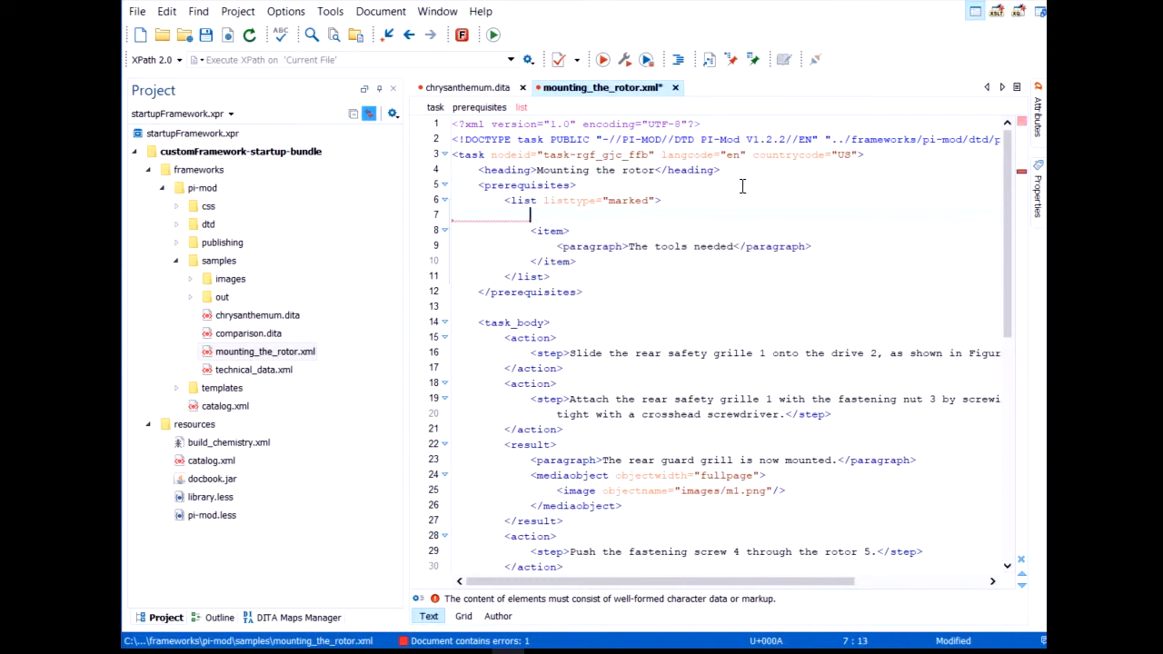
key("ctrl+z")
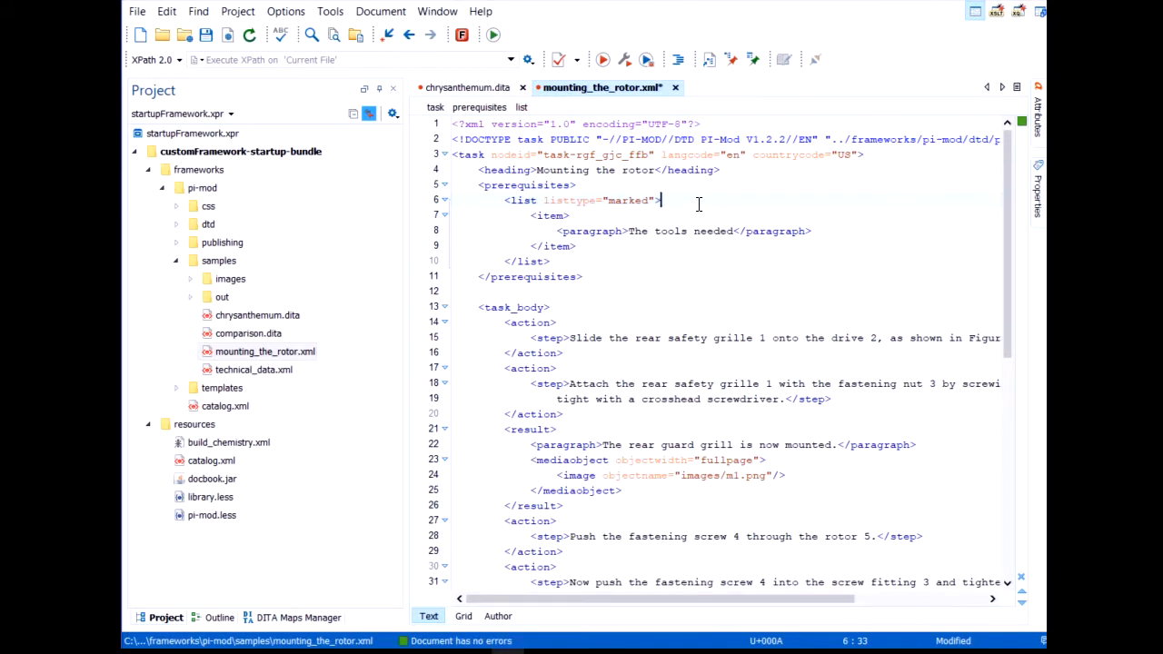
key("alt+Tab")
key("alt+Tab")
key("alt+Tab")
key("alt+Tab")
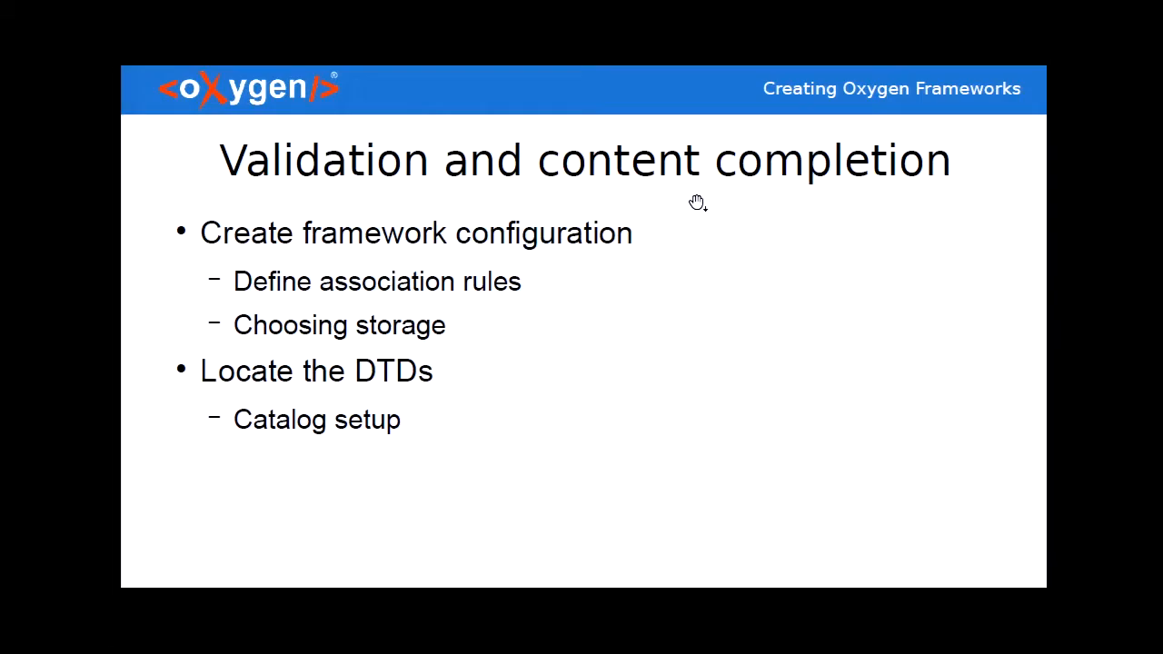
key("Right")
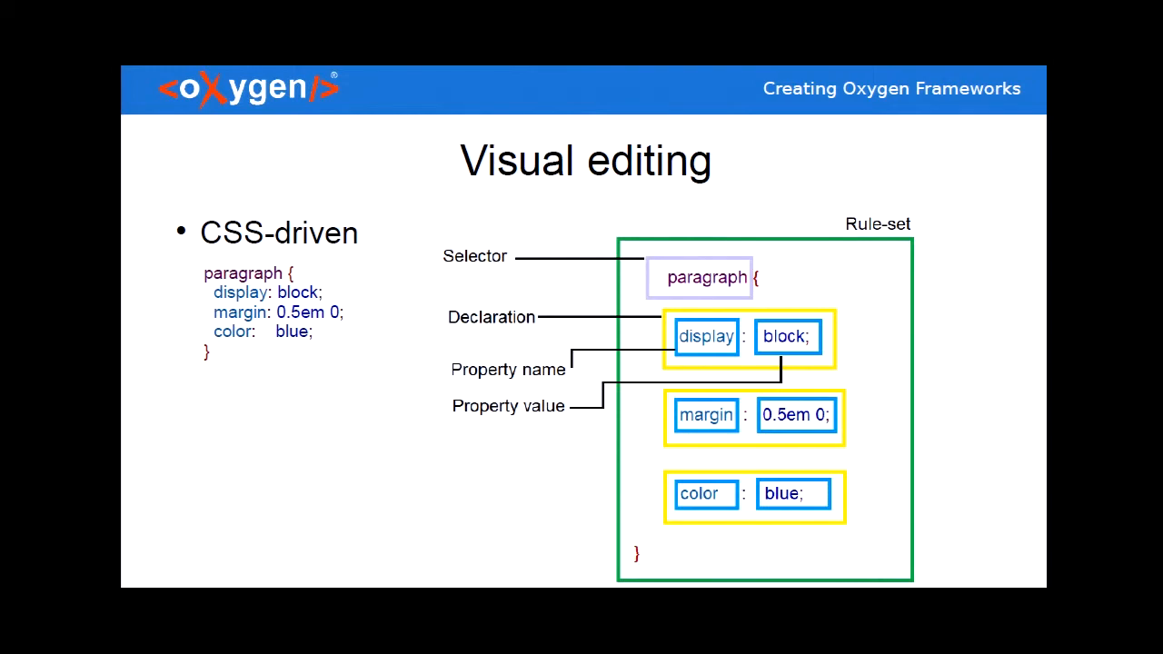
key("alt+Tab")
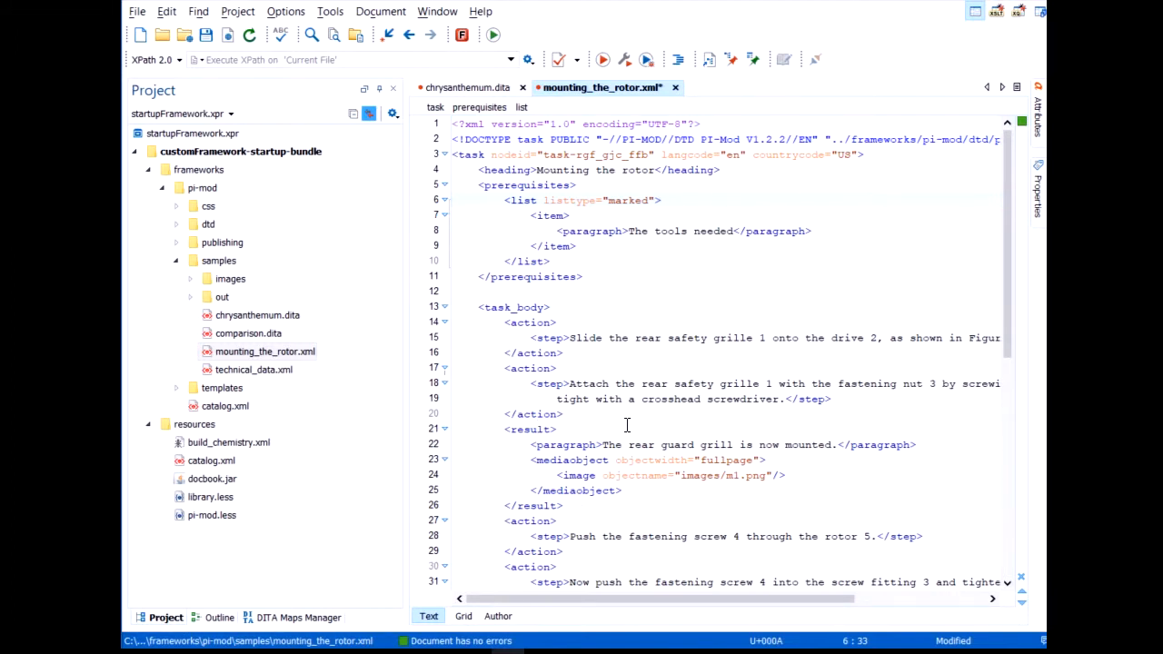
scroll(626, 426, "down", 10)
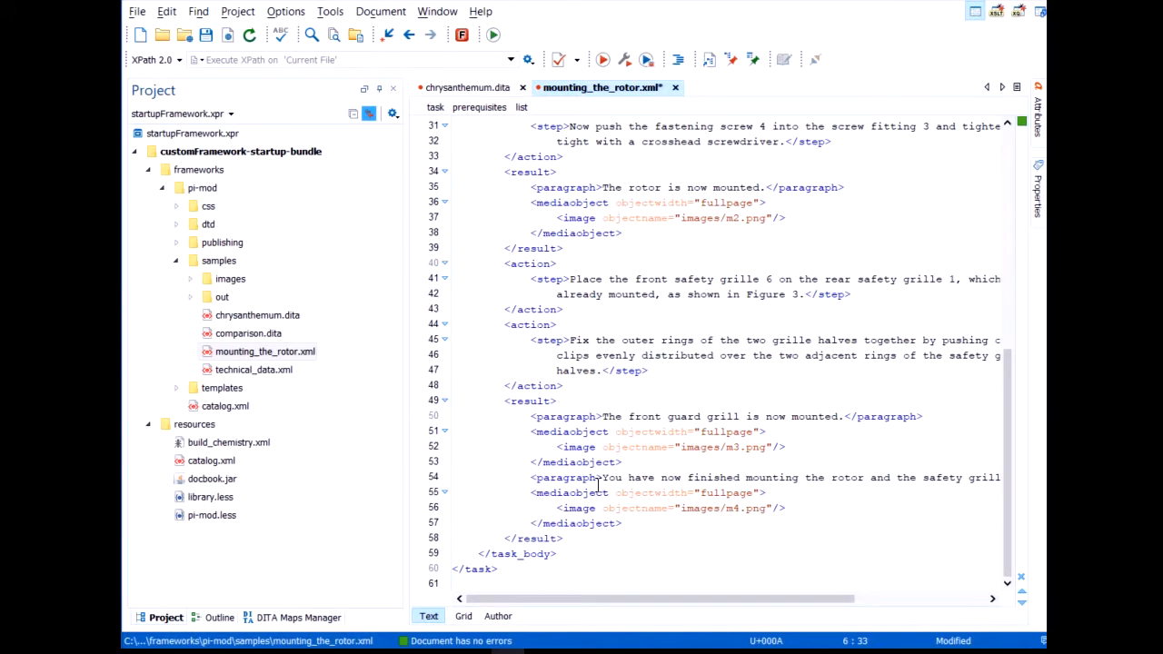
scroll(548, 455, "up", 7)
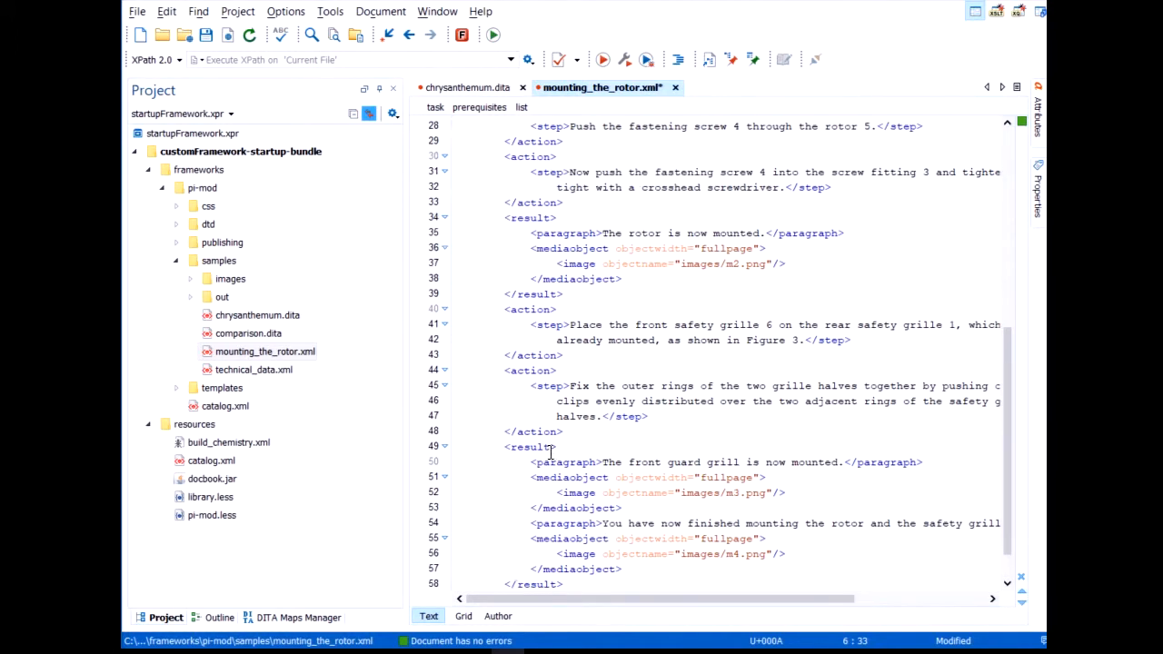
scroll(549, 454, "up", 3)
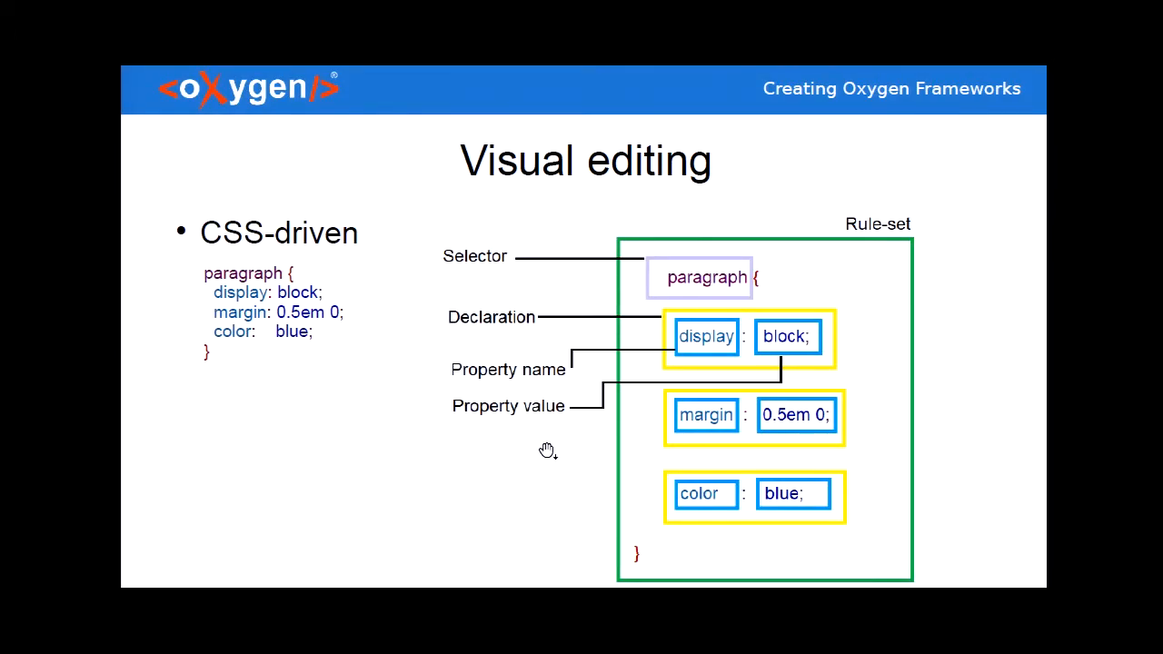
left_click(546, 450)
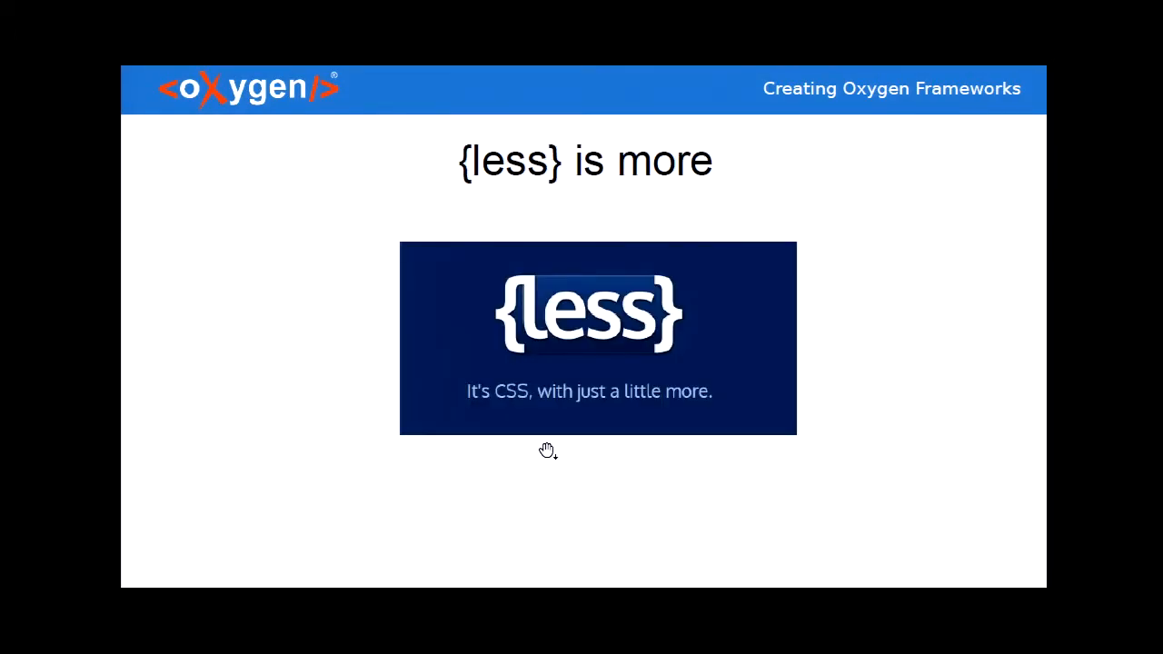
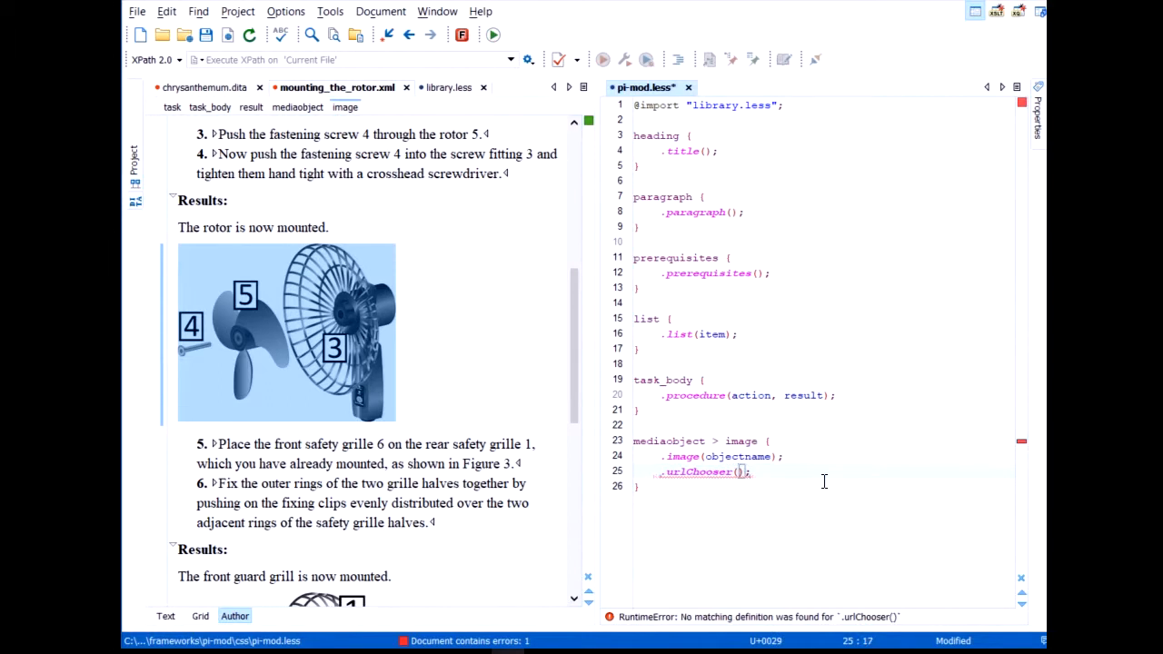
Complete the .urlChooser call in the mediaobject > image rule with "Image: " and objectname, save pi-mod.less, and return to mounting_the_rotor.xml
type("Image: \"")
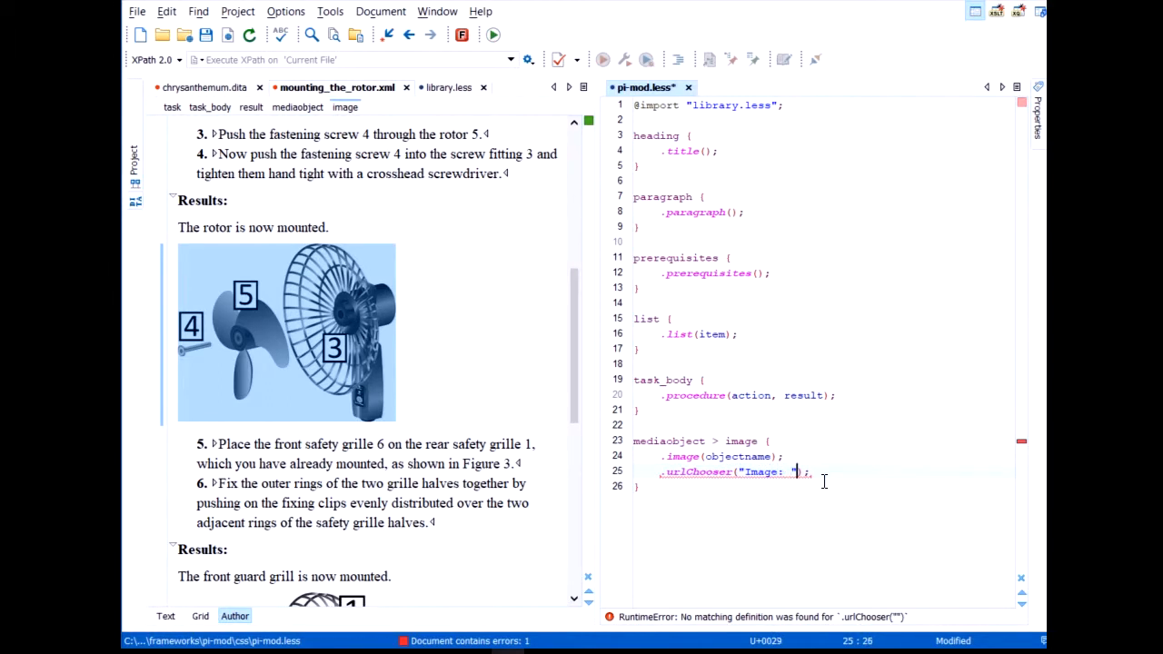
type(", objectname")
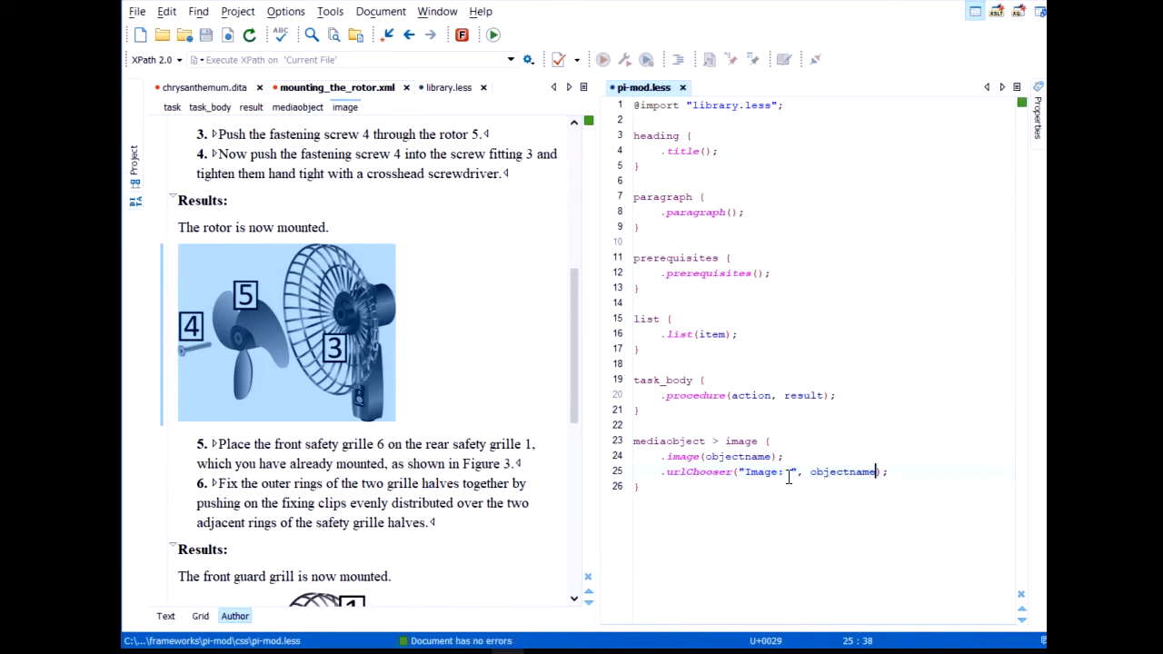
left_click(444, 483)
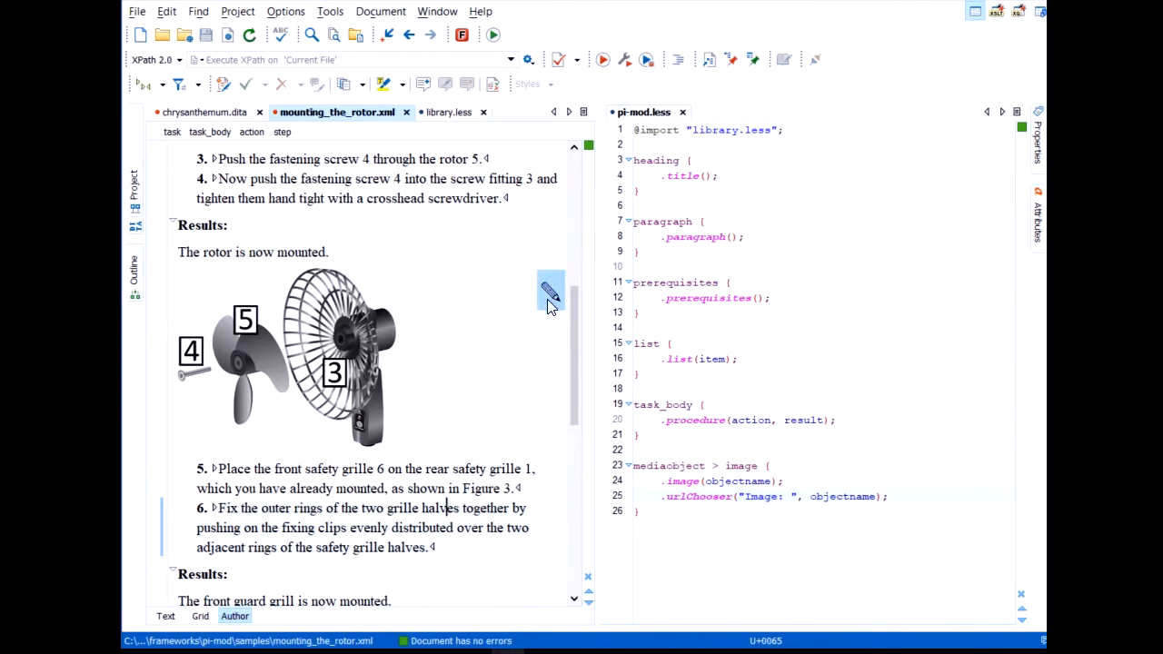
Try replacing the image under "The rotor is now mounted." with Chrysanthemums.jpg through its inline image chooser, and undo the replacement
left_click(551, 298)
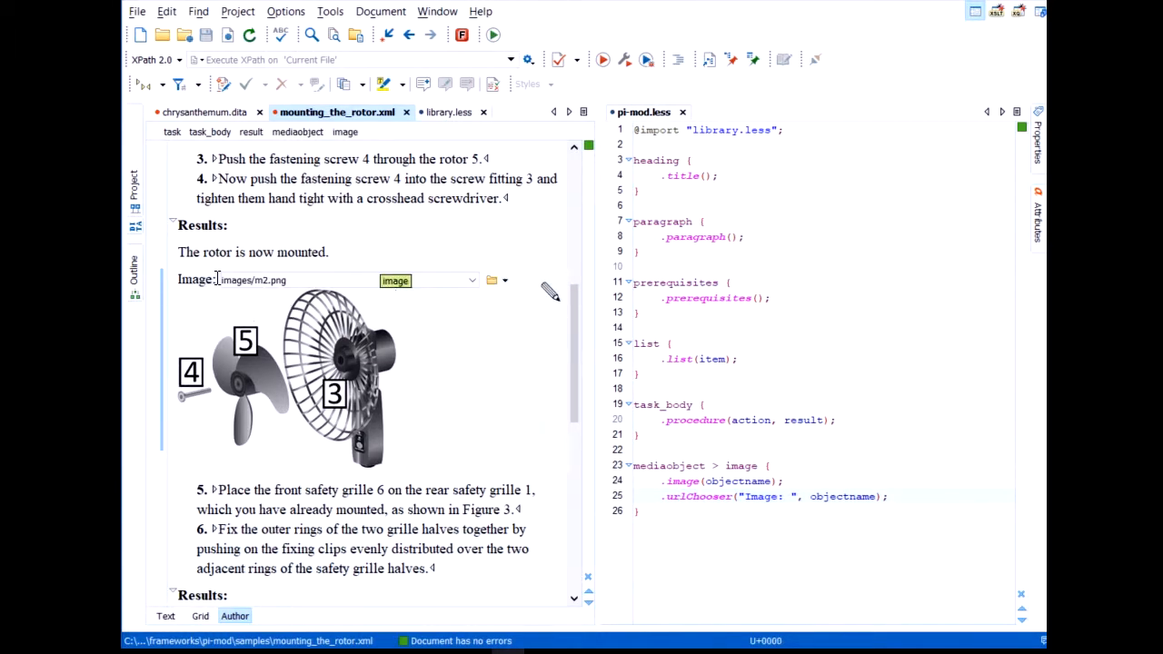
left_click(491, 280)
left_click(354, 194)
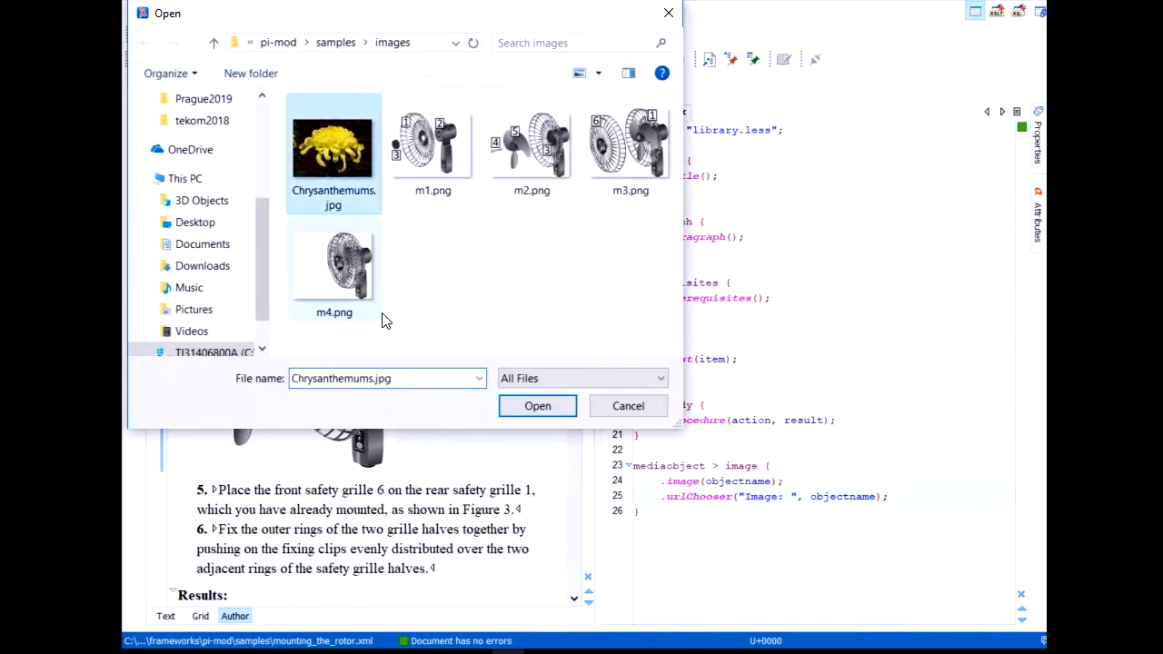
left_click(545, 404)
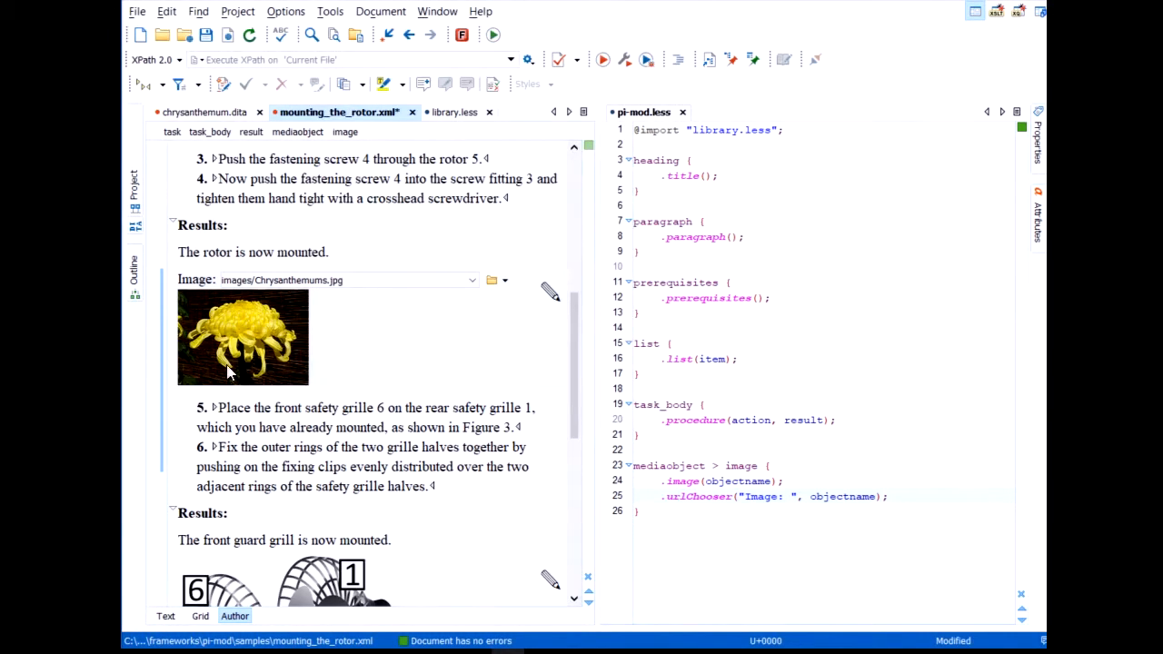
left_click(550, 288)
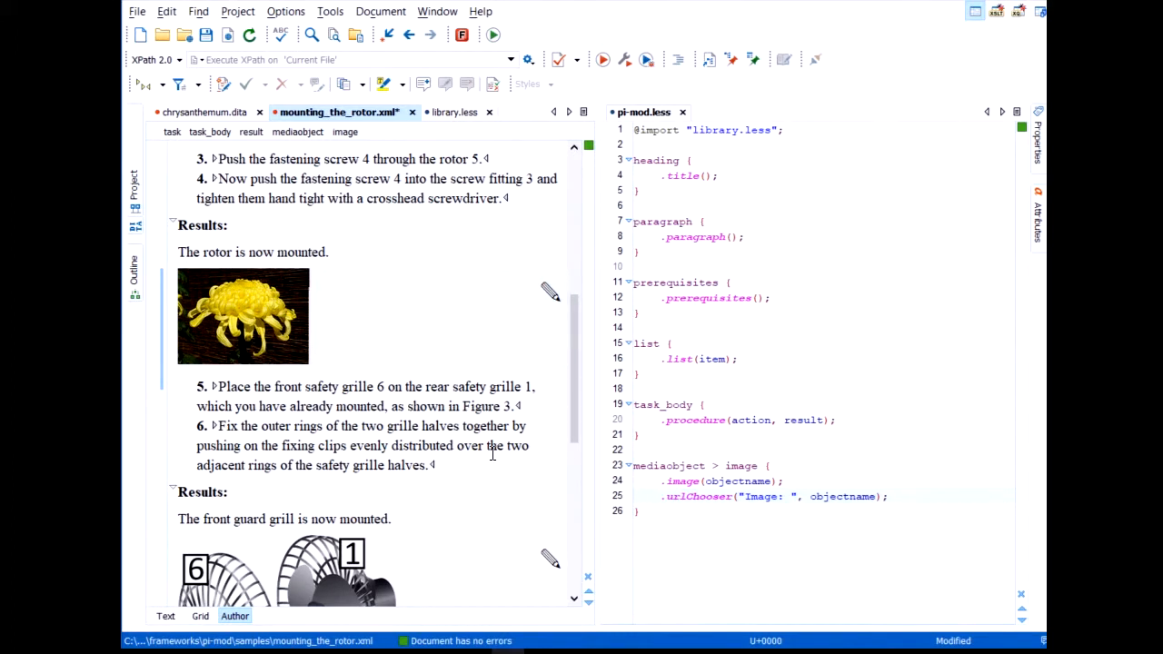
key("ctrl+z")
left_click(398, 470)
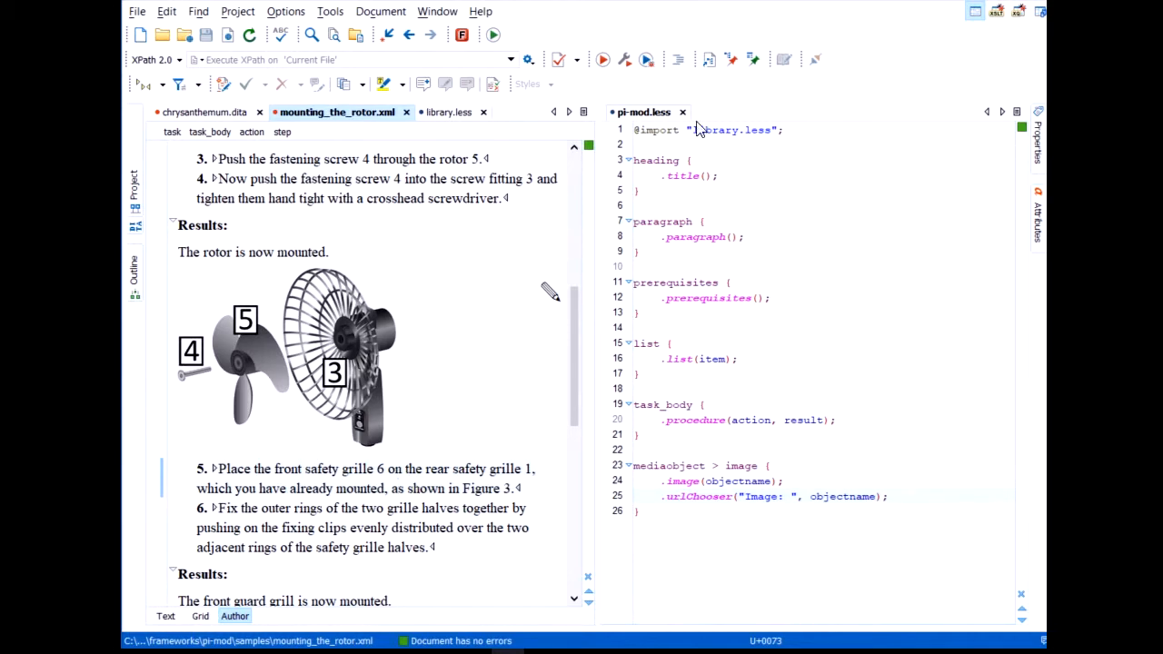
Open technical_data.xml from the samples folder of the pi-mod framework
left_click(734, 198)
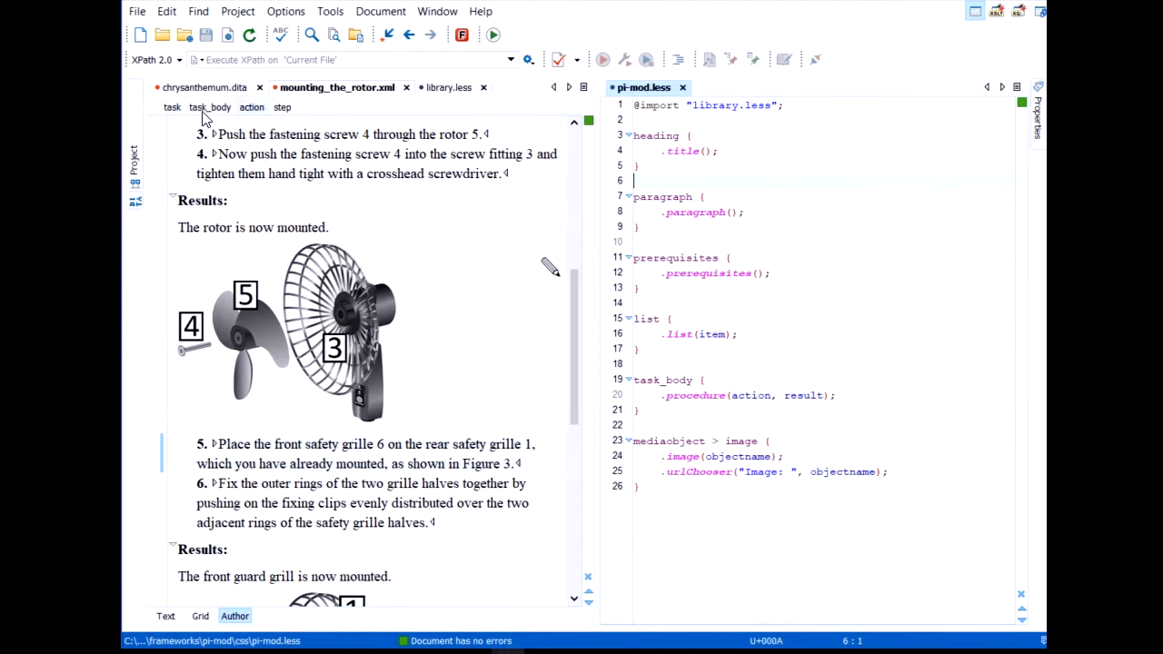
left_click(136, 162)
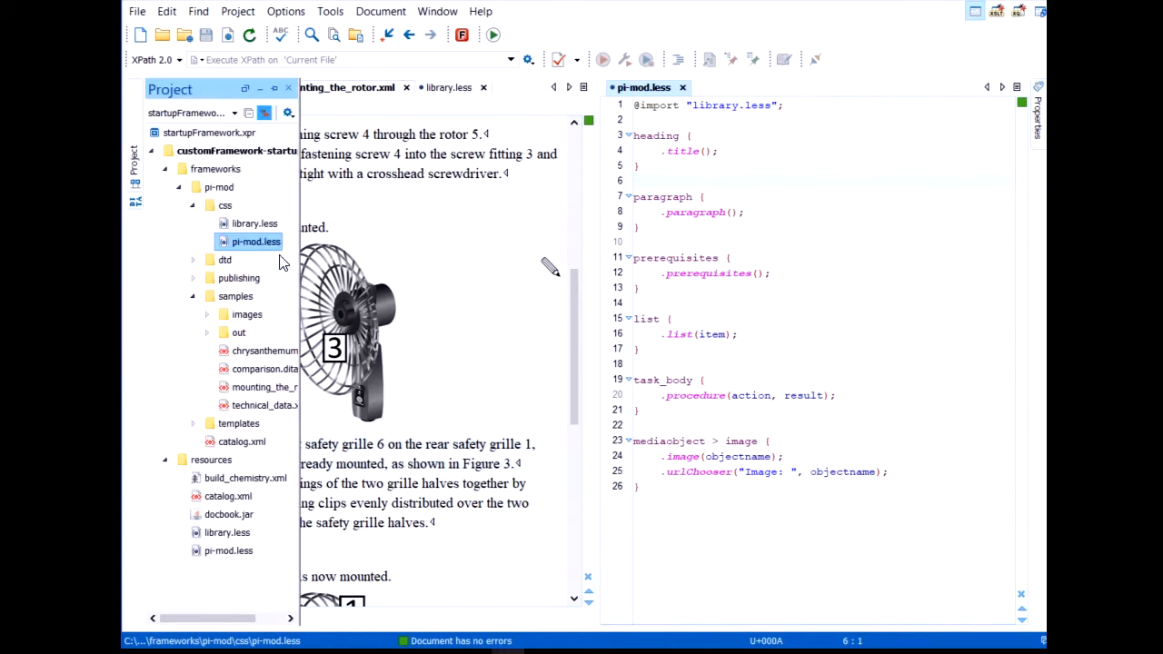
left_click(302, 259)
left_click(135, 187)
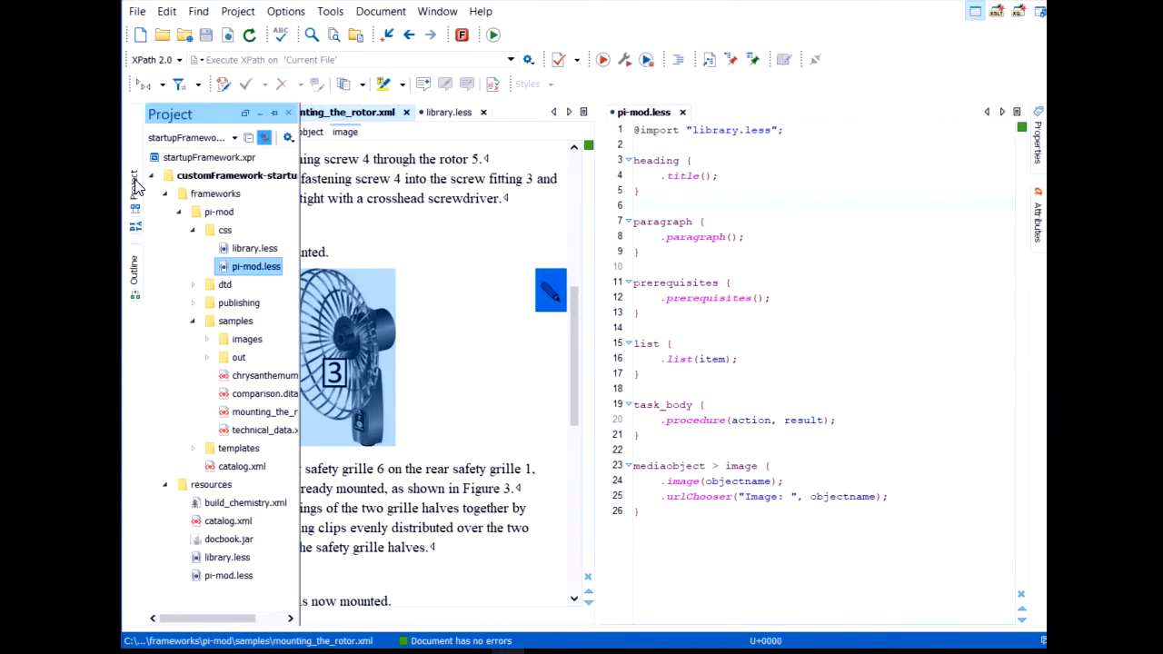
left_click(259, 430)
double_click(259, 430)
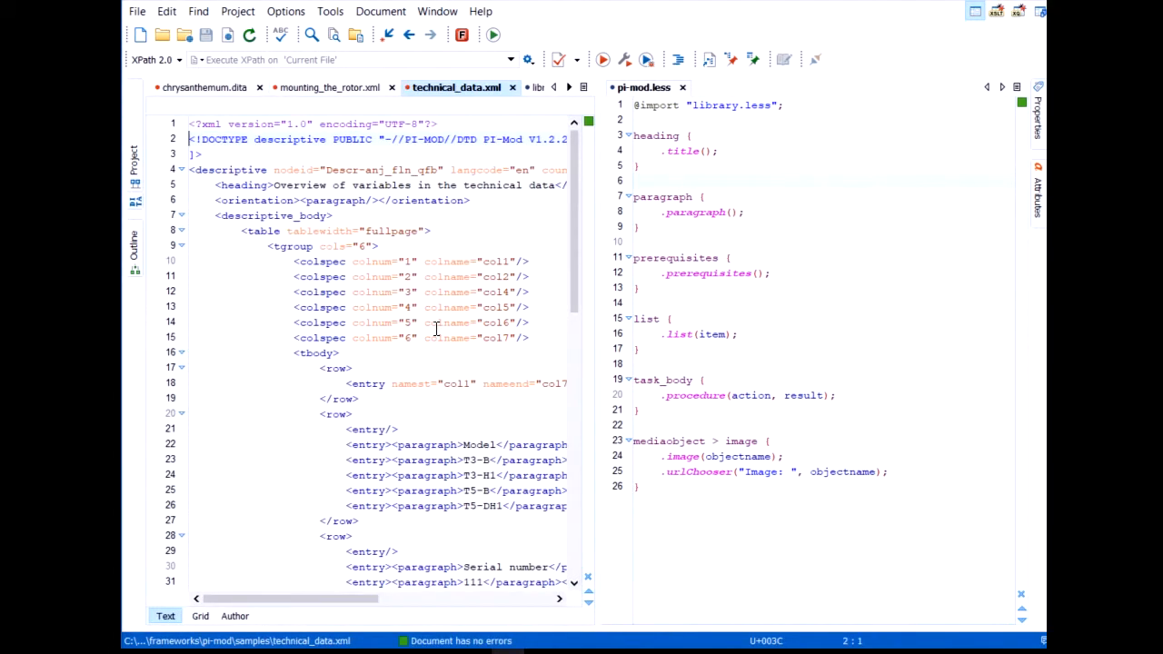
Compare the table markup of technical_data.xml in the text view with its rendering in Author mode
scroll(435, 328, "down", 4)
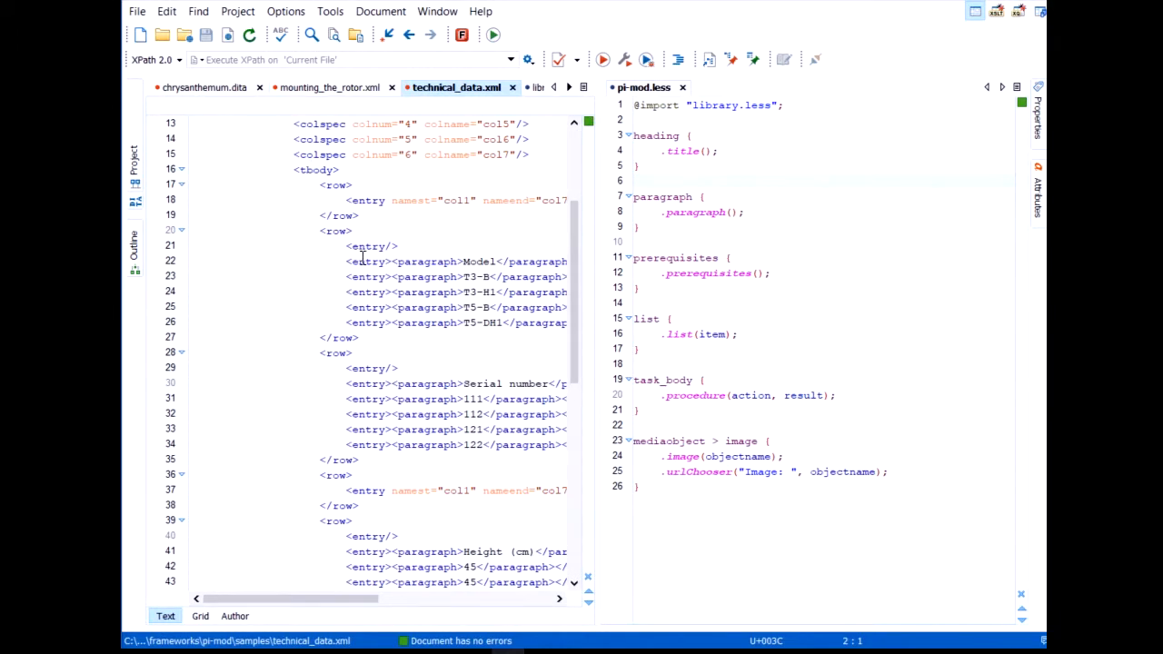
left_click(235, 620)
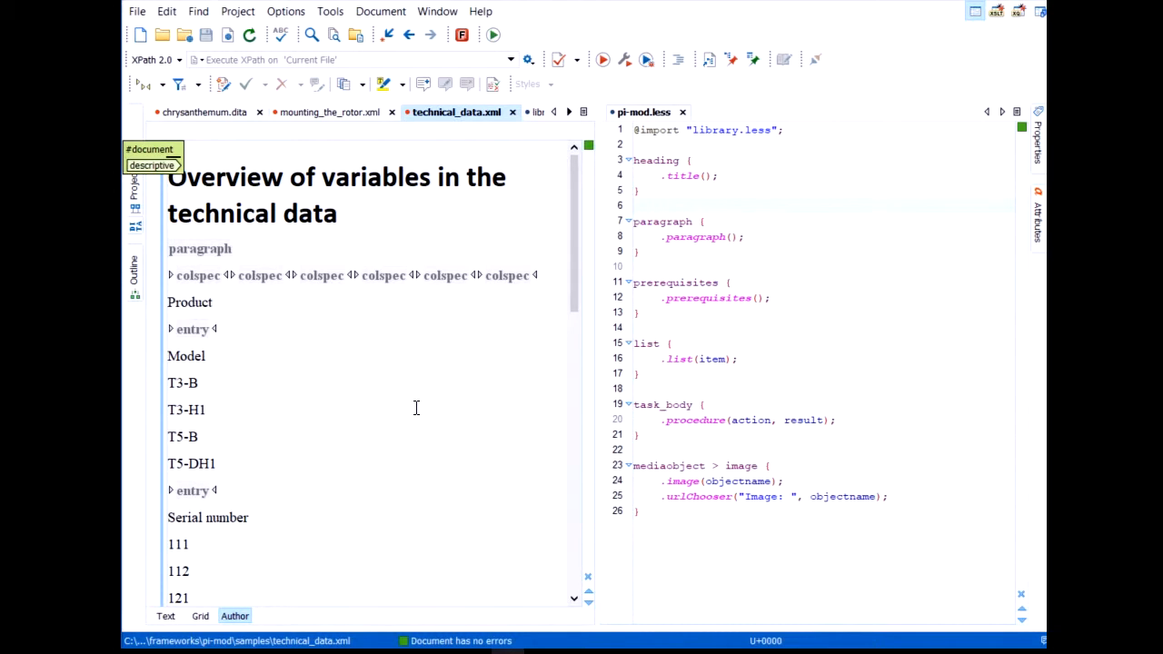
scroll(416, 408, "down", 1)
left_click(165, 616)
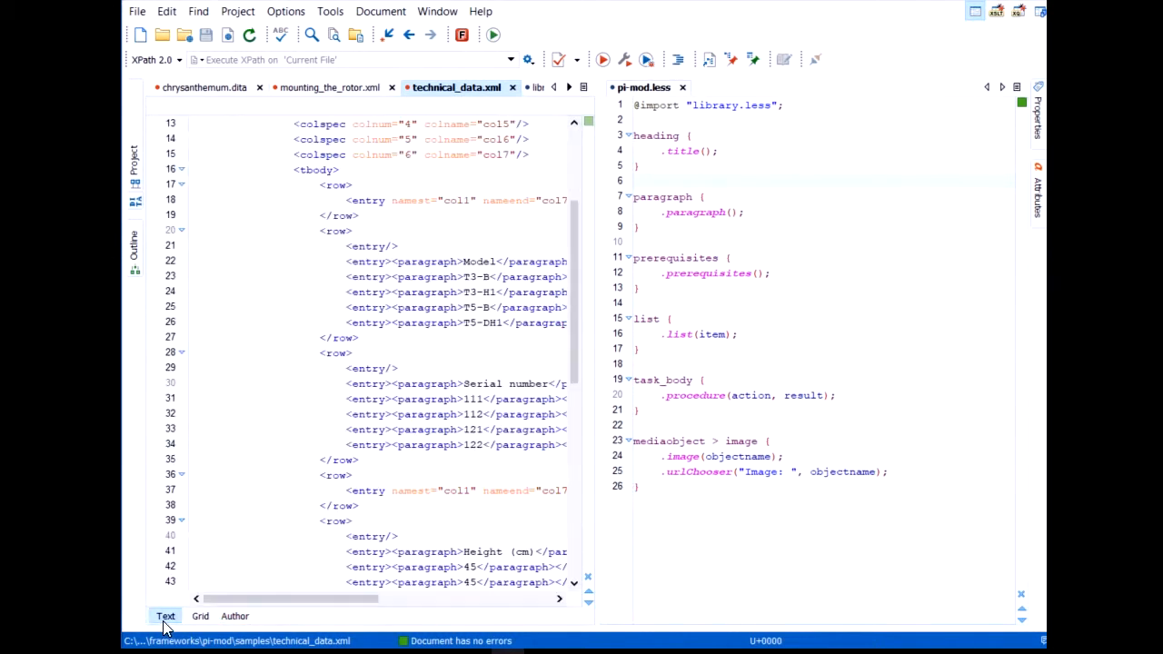
left_click(235, 625)
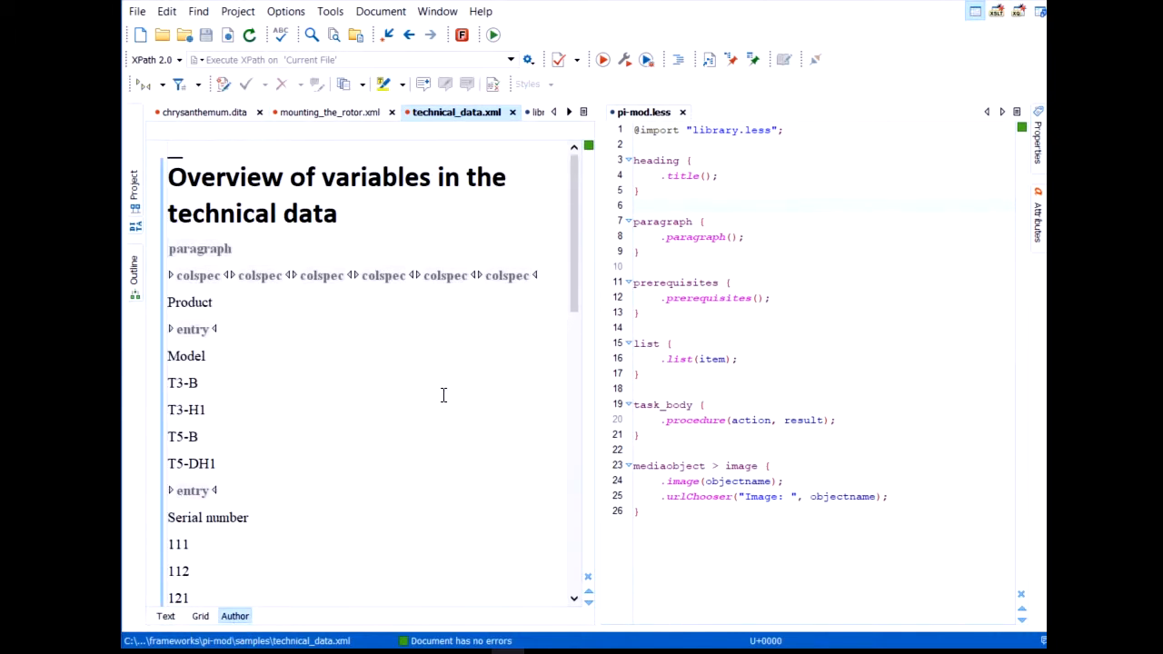
scroll(416, 420, "down", 10)
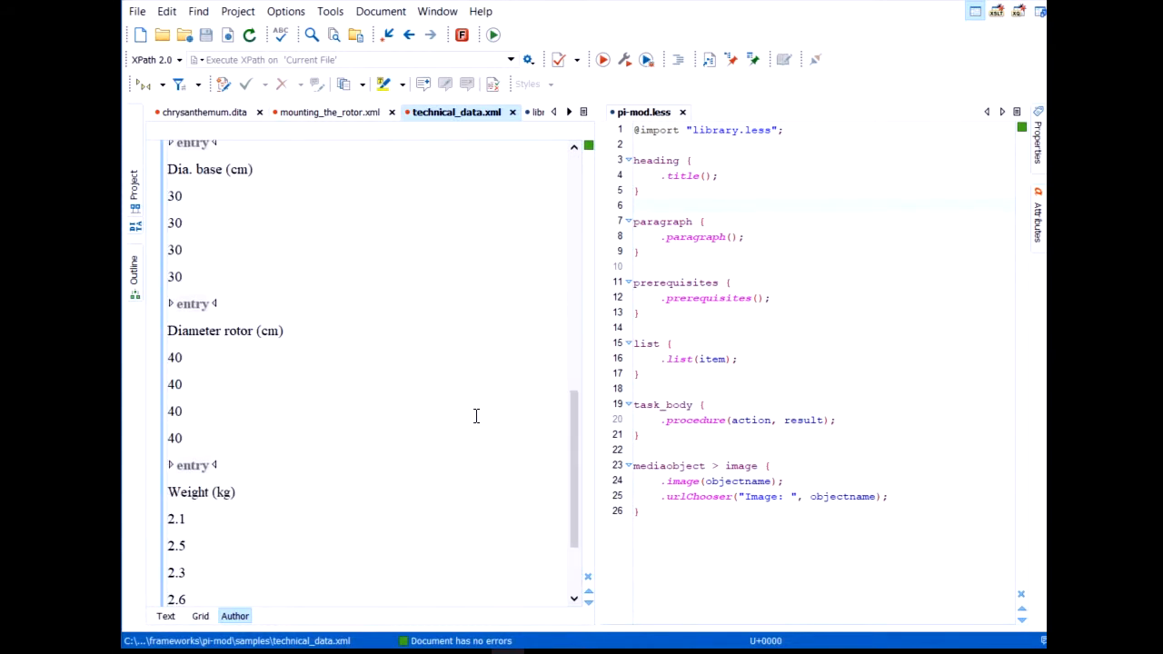
scroll(471, 418, "down", 3)
scroll(446, 416, "up", 12)
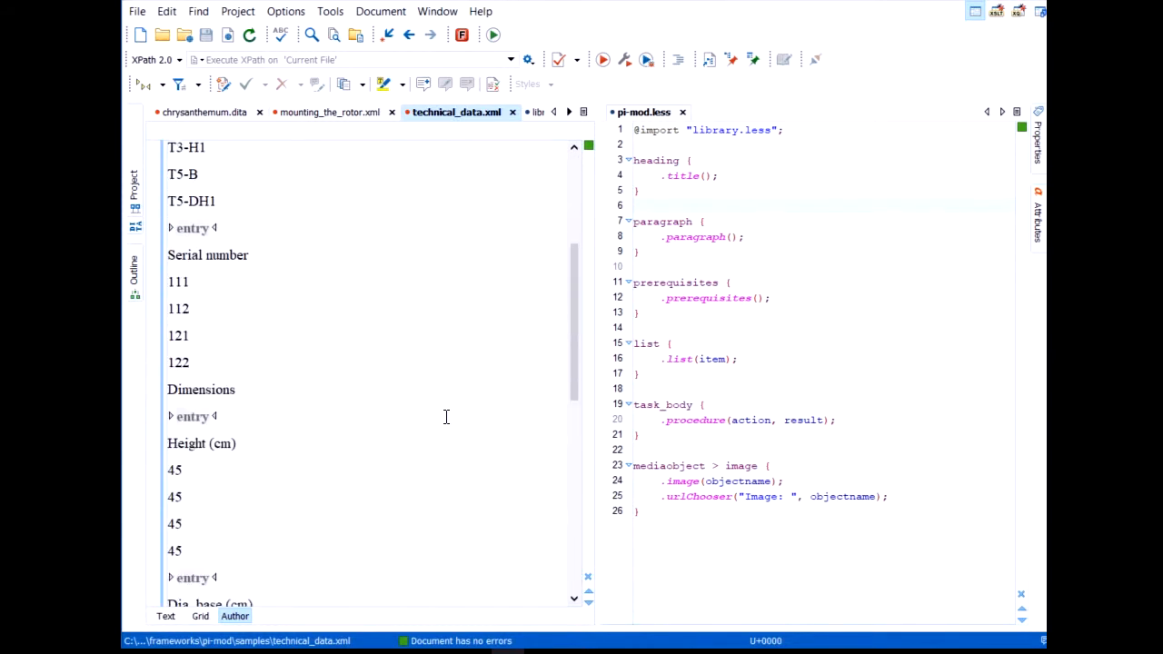
left_click(165, 616)
scroll(413, 300, "up", 3)
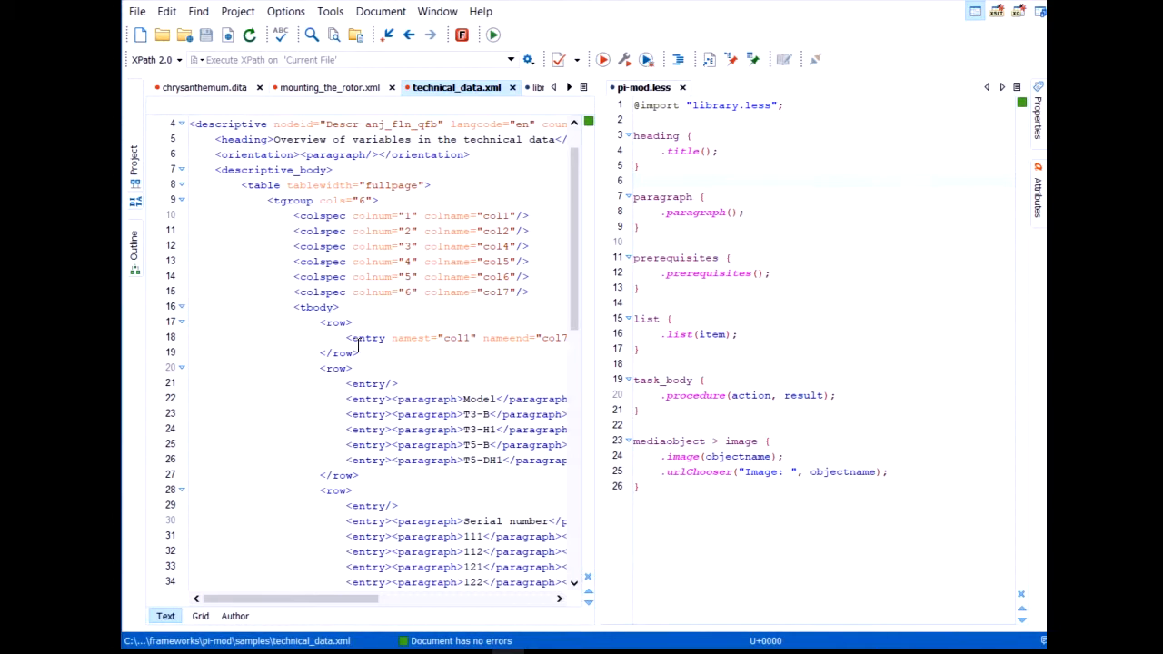
Add a tgroup rule that calls .calstable() after the mediaobject > image rule and save pi-mod.less
left_click(295, 216)
double_click(295, 201)
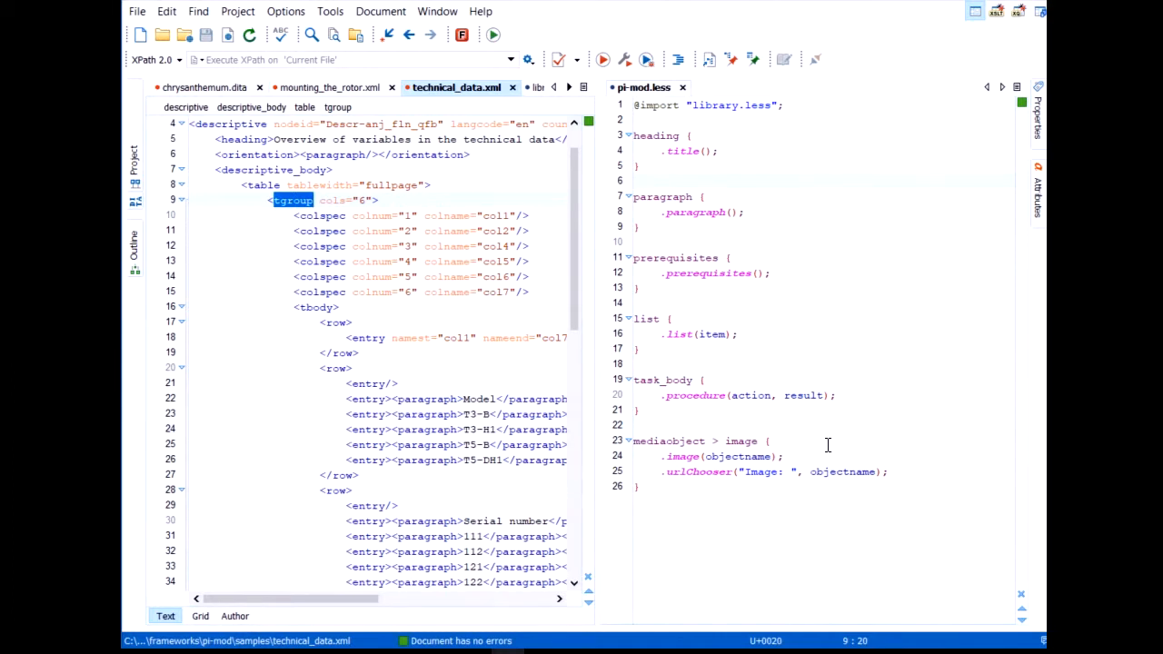
left_click(687, 490)
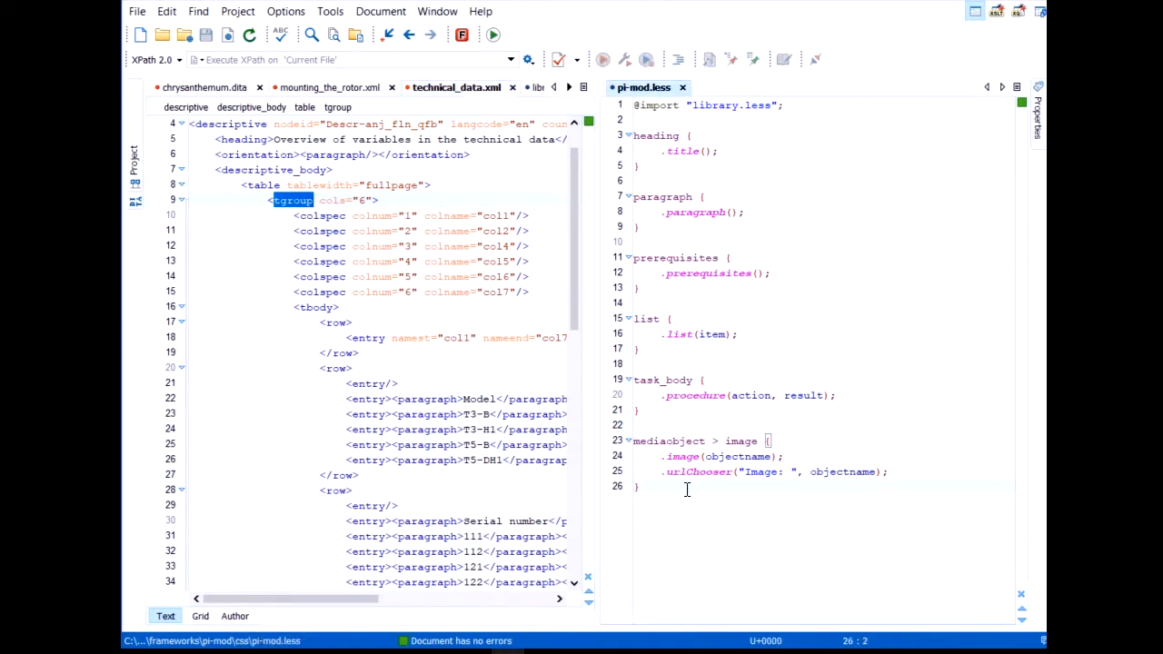
key("Return")
key("Return")
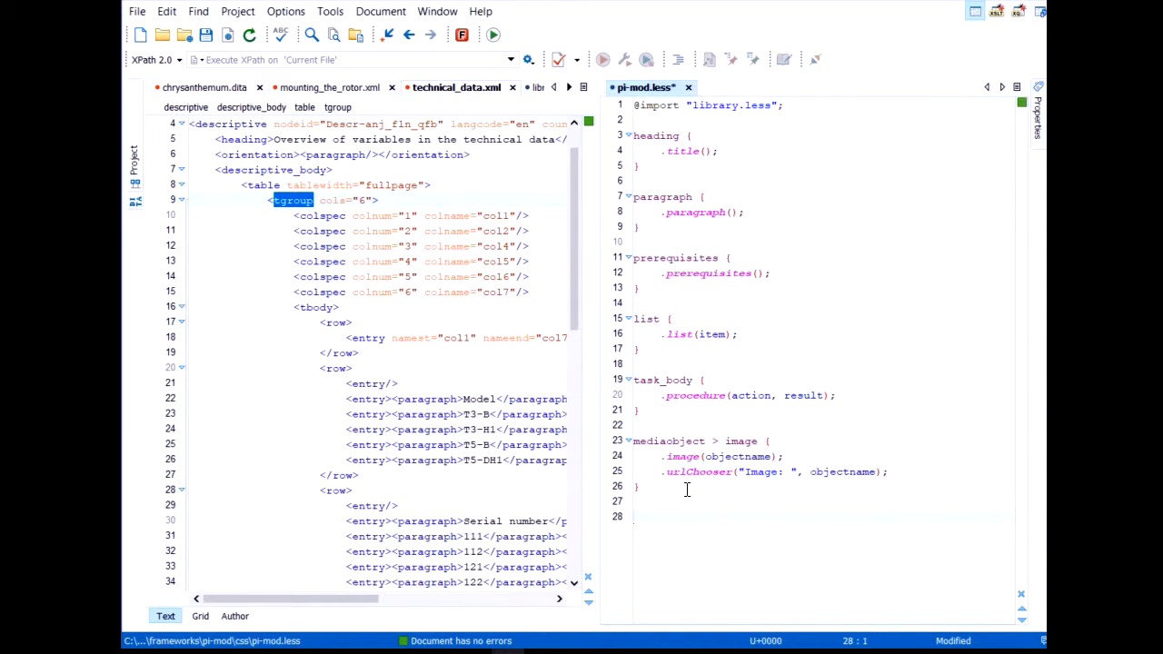
type("tgroup {}")
key("Left")
key("Return")
type(".calstable();")
key("ctrl+s")
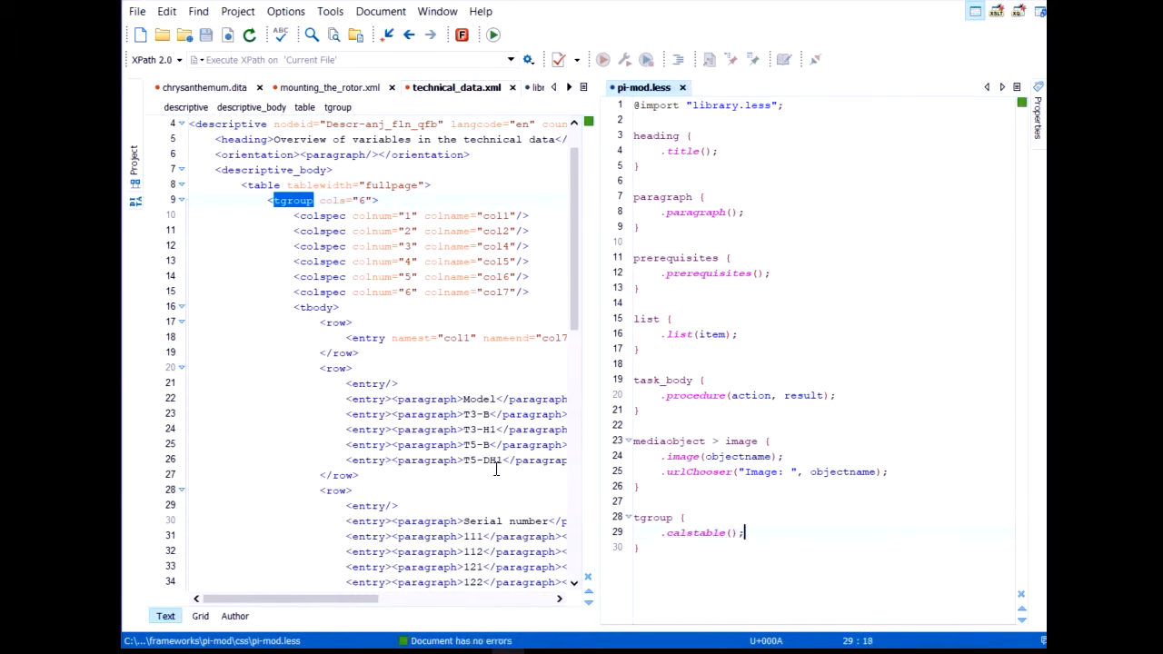
Show technical_data.xml in Author mode, and move the pi-mod.less editor into the same tab group as the other files
left_click(459, 474)
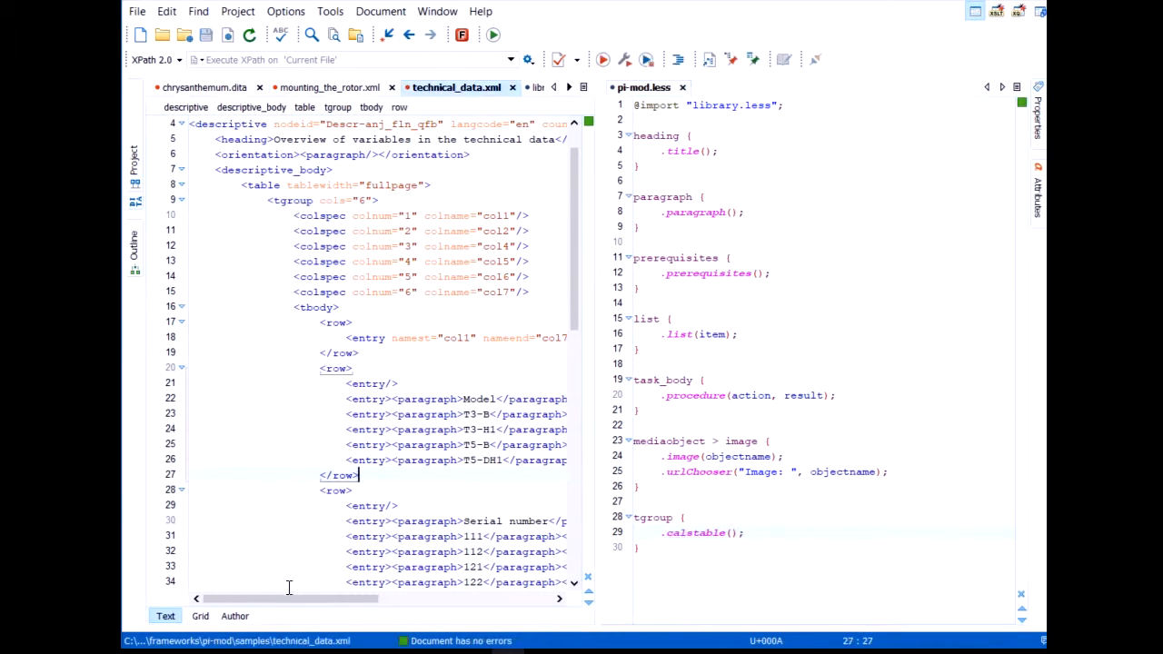
left_click(234, 616)
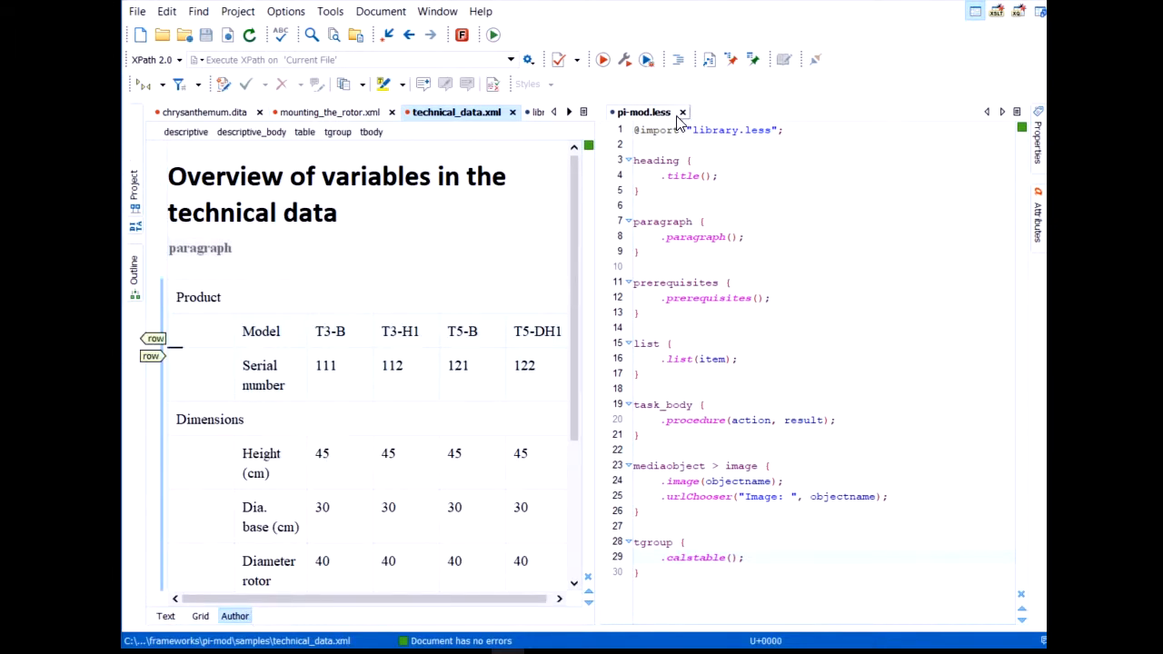
left_click(641, 112)
left_click_drag(564, 120, 530, 94)
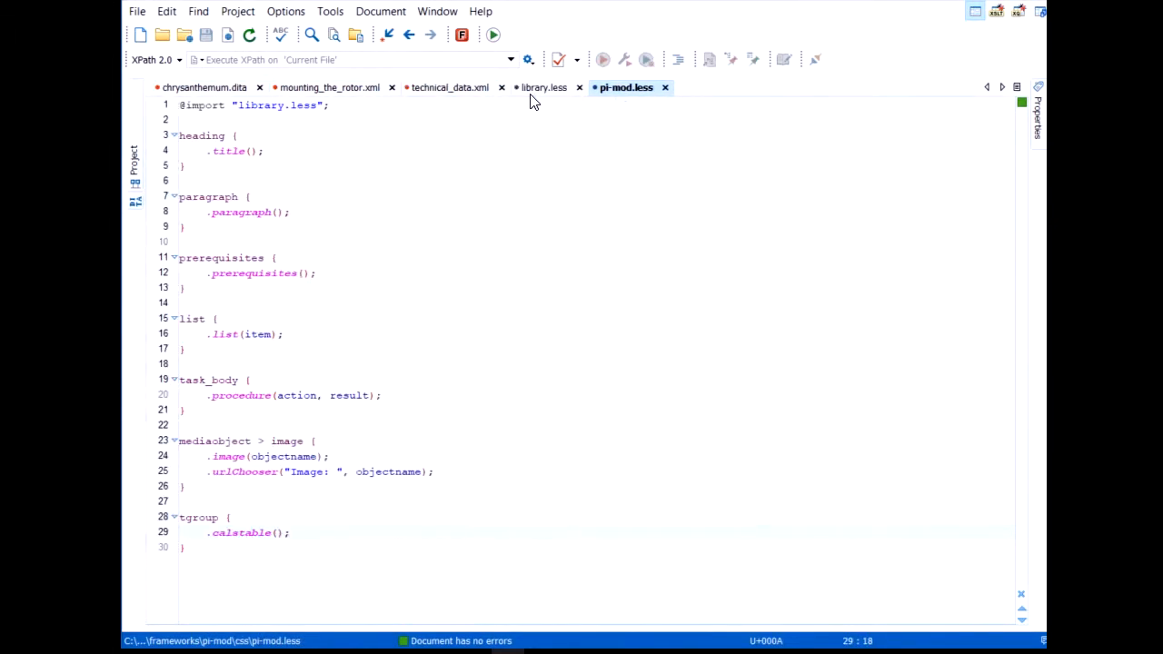
View mounting_the_rotor.xml at full width, and place the cursor in the Model cell of the technical_data.xml table
left_click(341, 91)
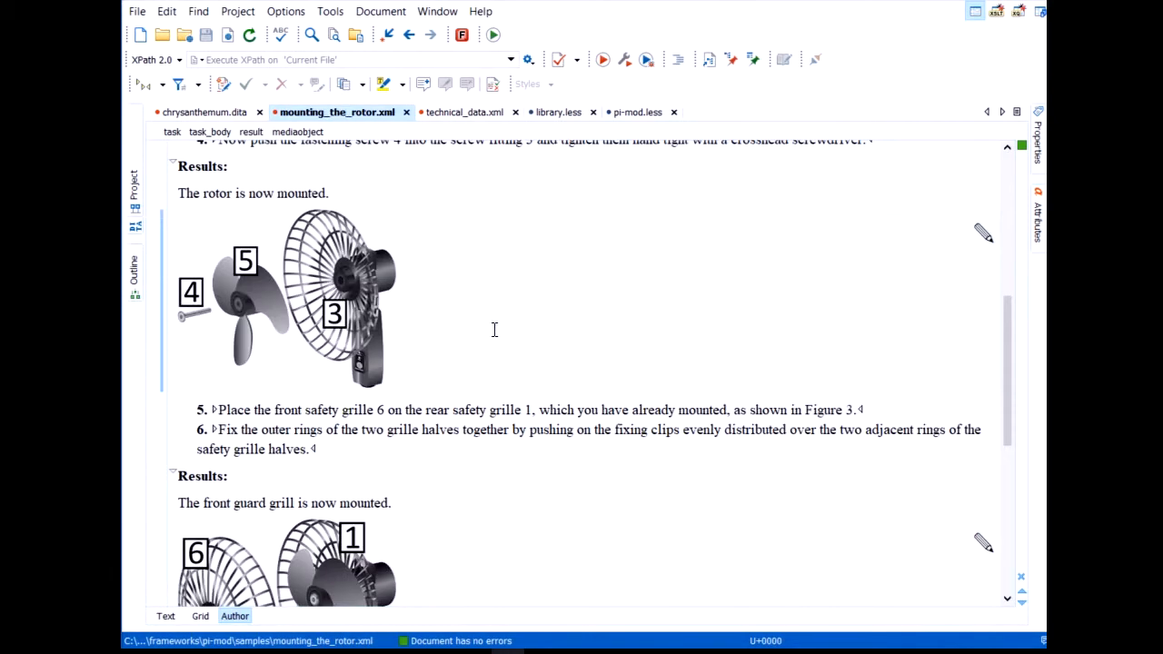
left_click(434, 113)
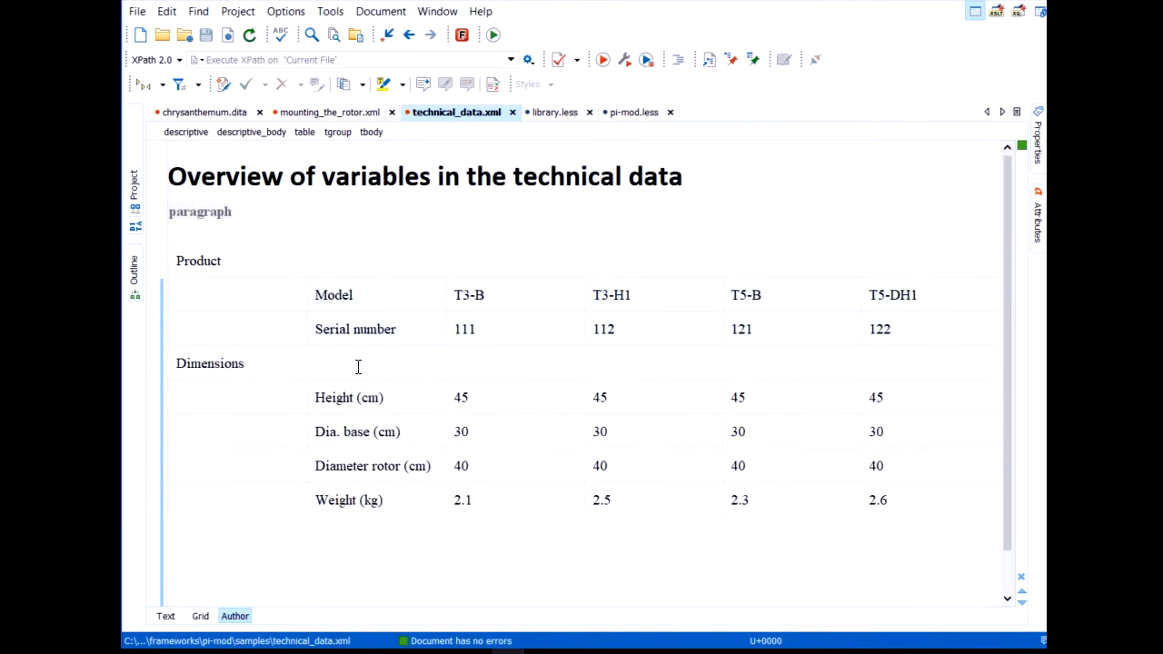
left_click(356, 293)
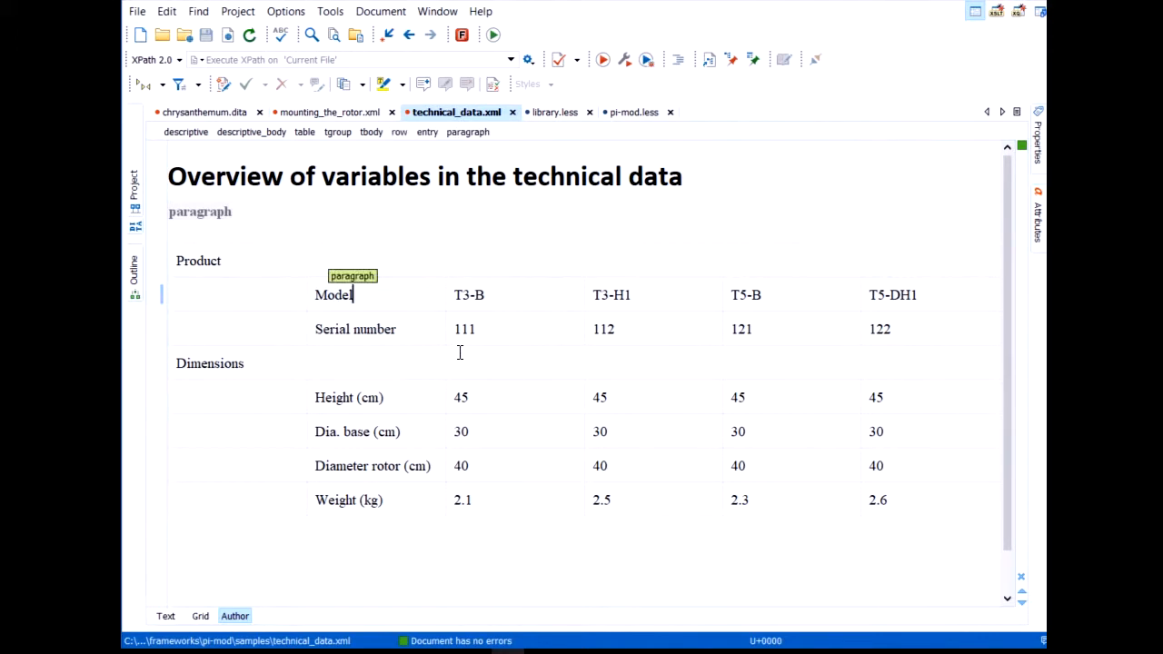
Copy the Model and T3-B cells of the technical_data.xml table over the Serial number and 111 cells below
left_click_drag(397, 296, 481, 294)
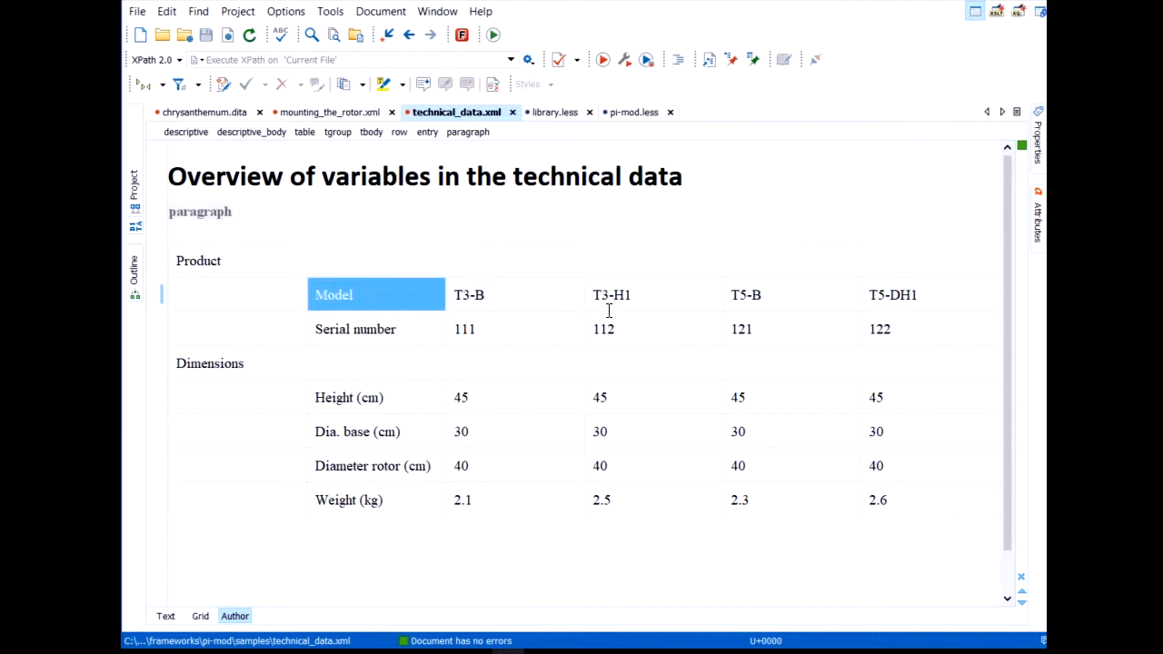
left_click(574, 295, "ctrl")
key("ctrl+c")
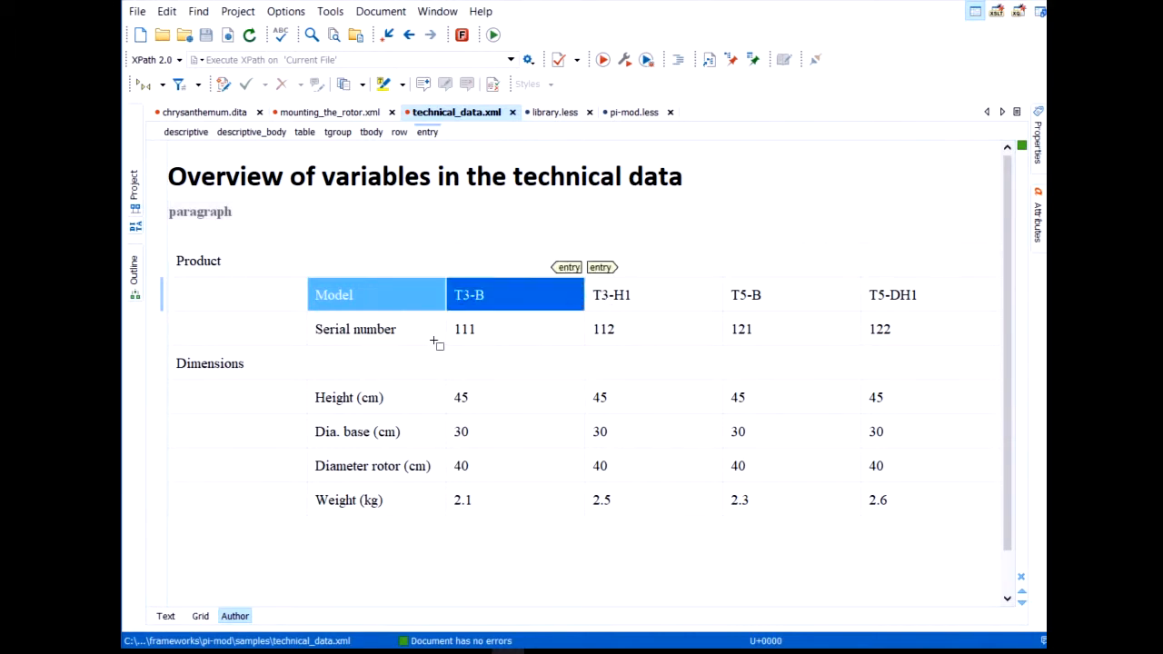
left_click(376, 329)
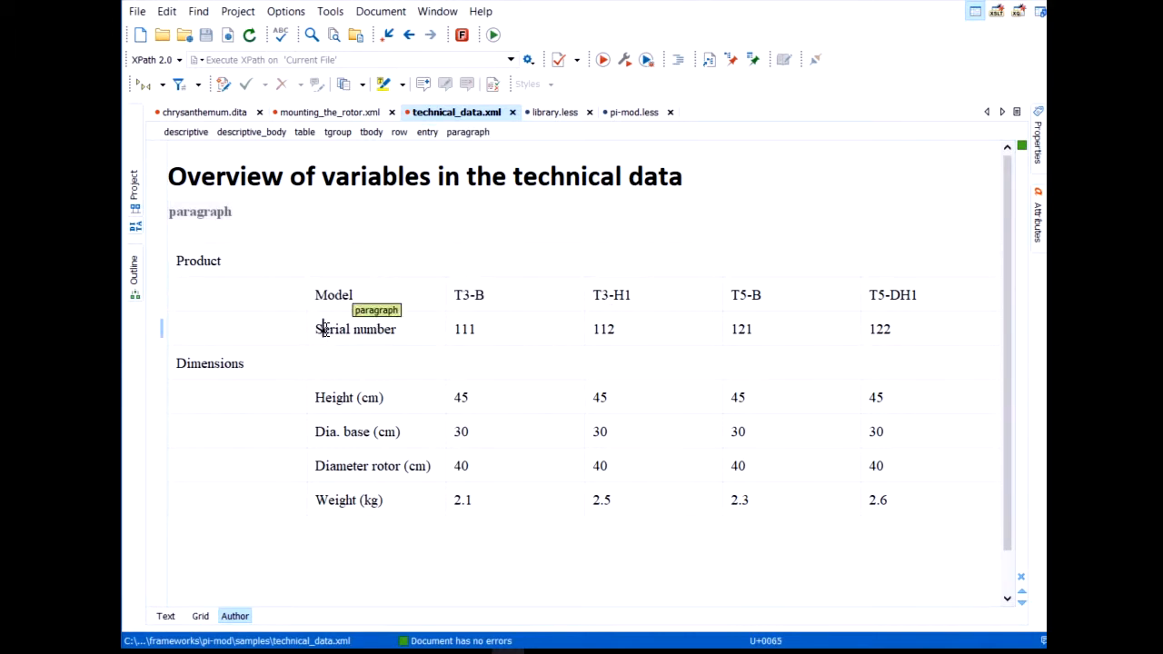
key("ctrl+v")
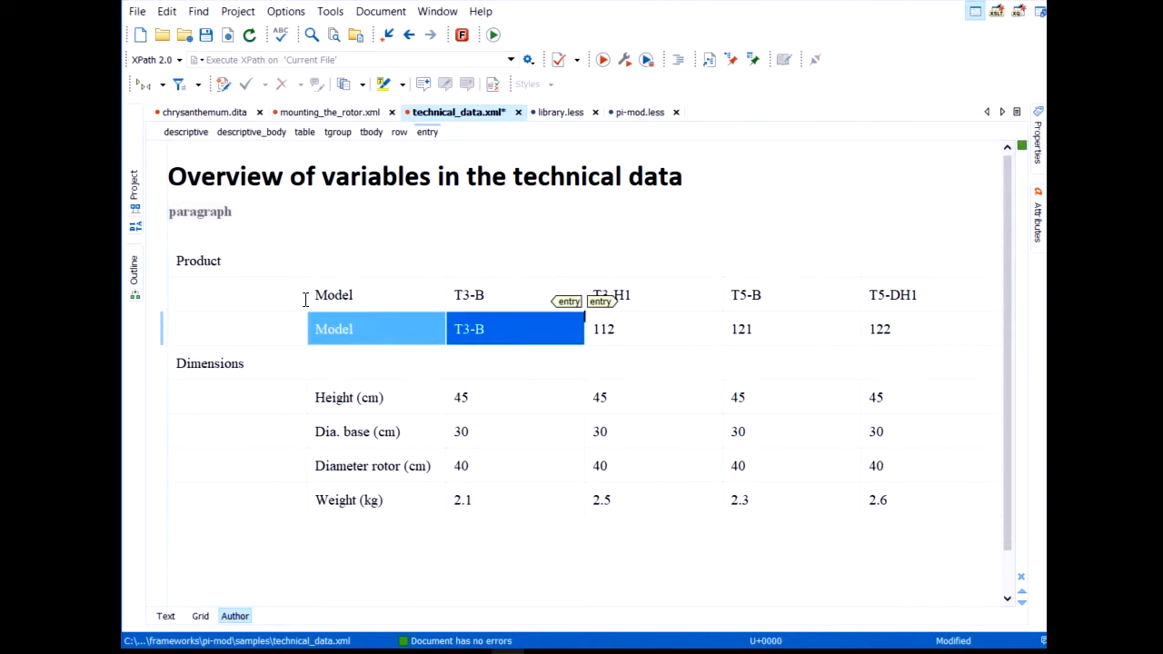
Switch the table to proportional column widths and slightly widen its first column
left_click(307, 296)
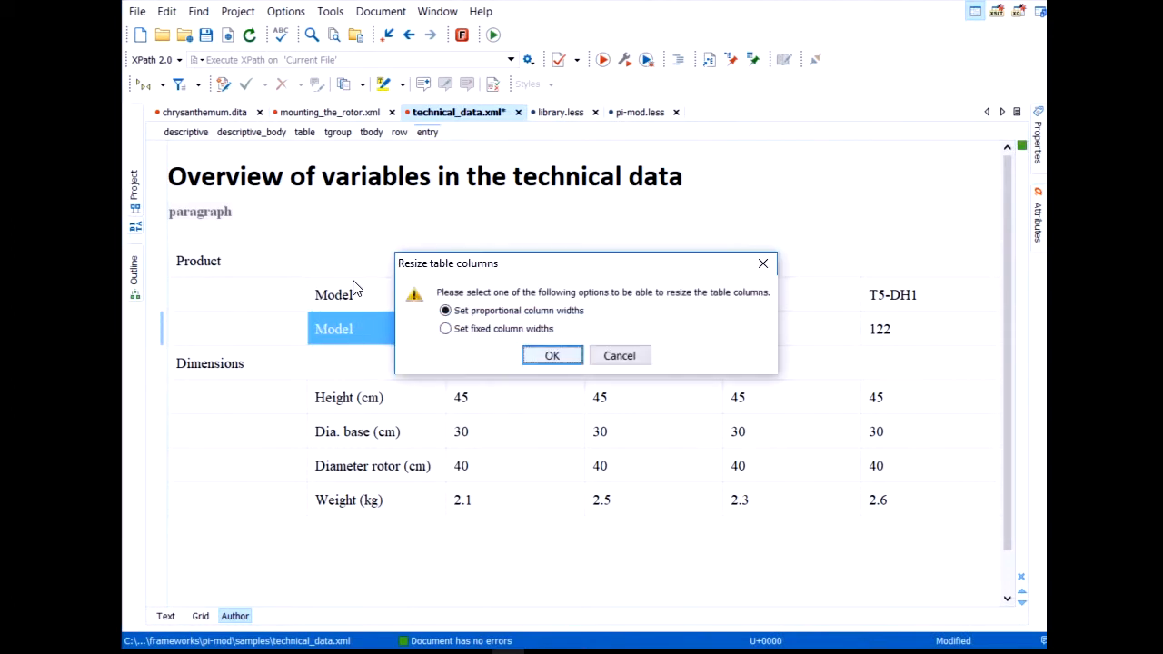
left_click(553, 357)
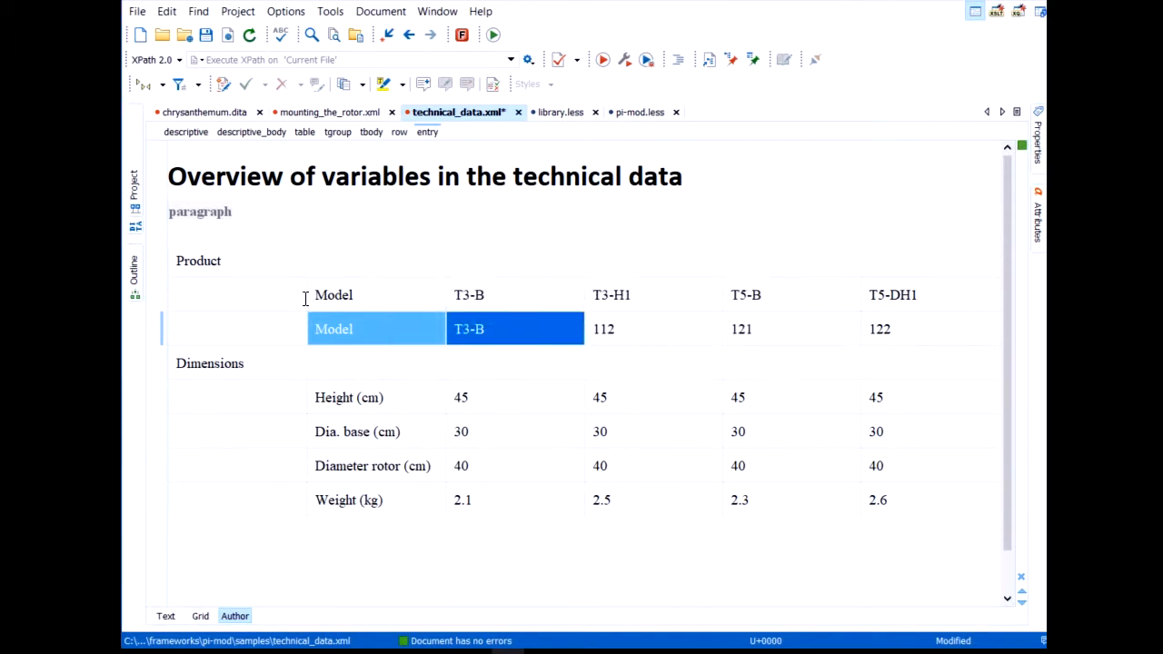
mouse_move(305, 298)
left_mouse_down()
mouse_move(375, 298)
mouse_move(318, 306)
left_mouse_up()
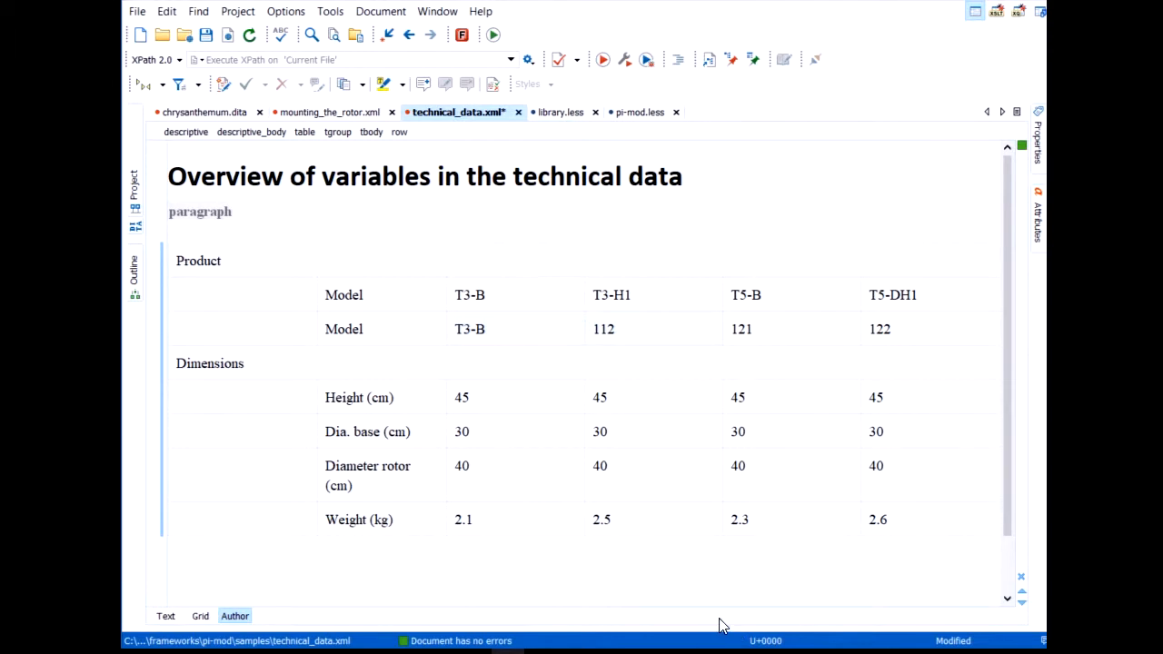
key("alt+Tab")
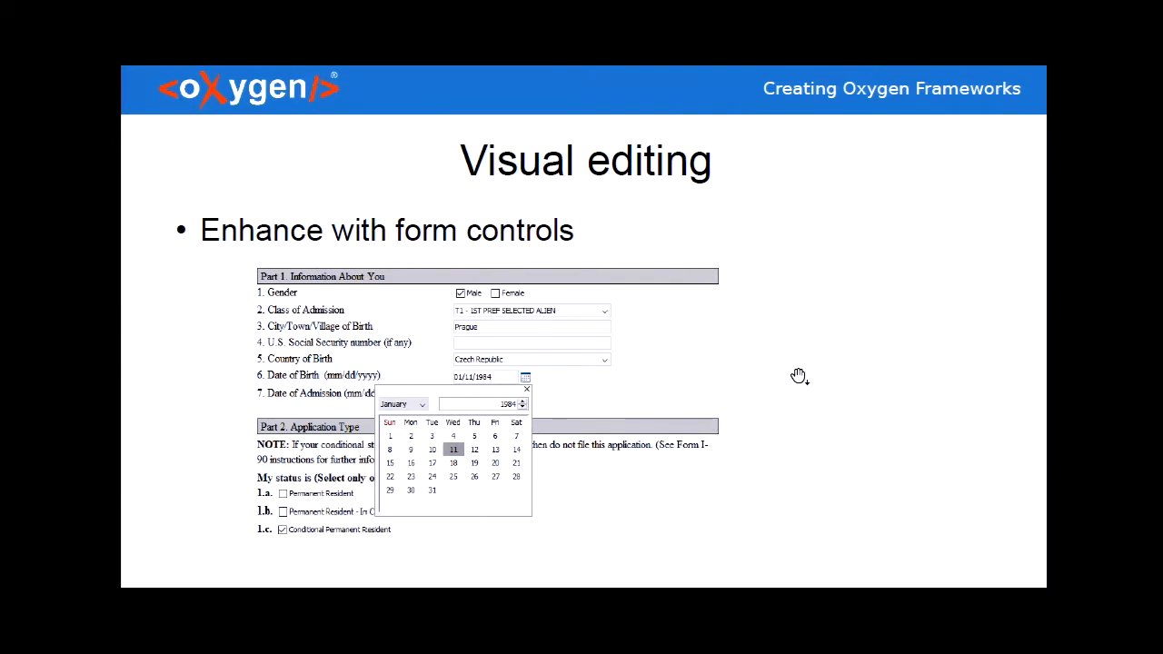
key("Right")
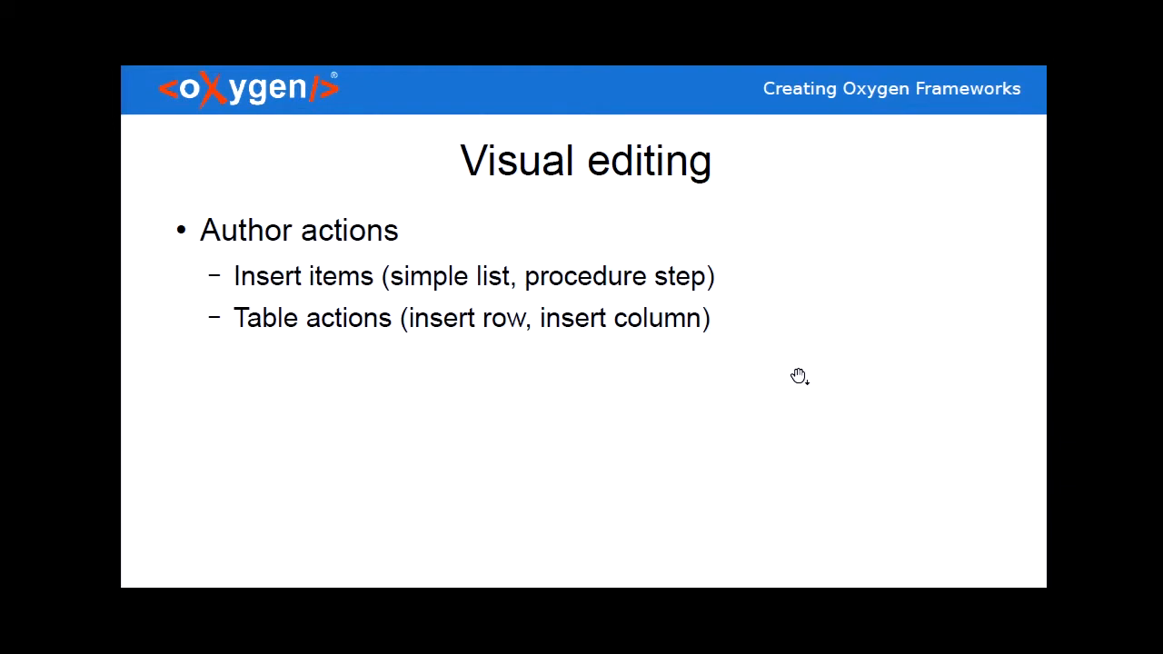
key("alt+Tab")
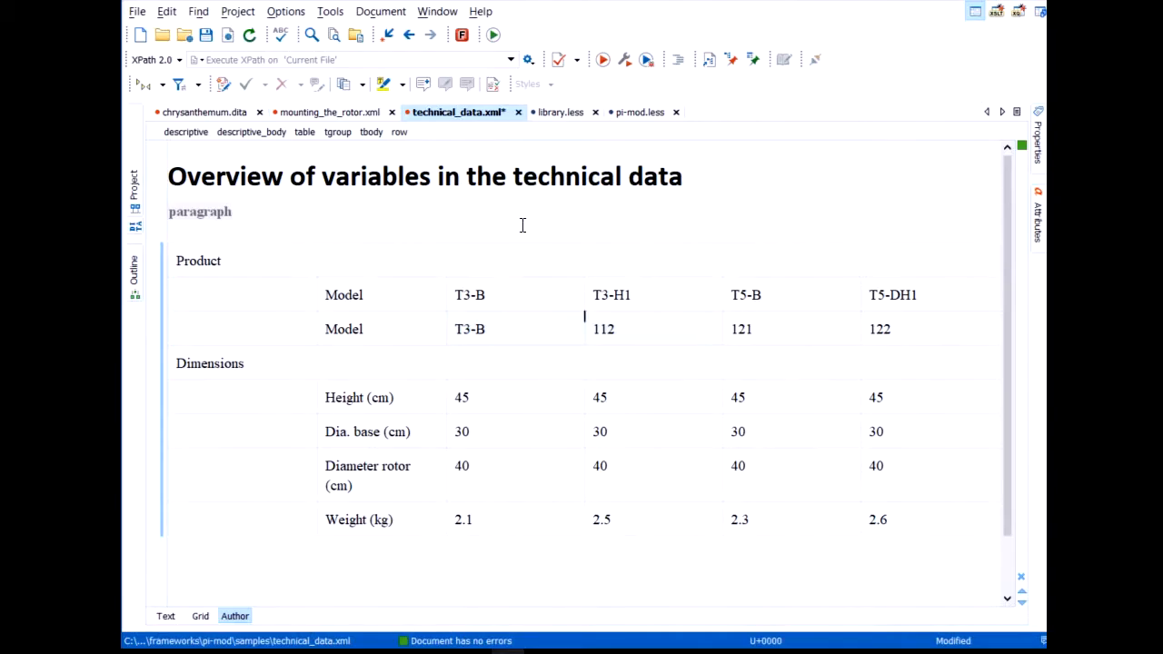
Show the start of mounting_the_rotor.xml and inspect its first procedure step and "The tools needed" list item
left_click(323, 115)
scroll(536, 227, "up", 10)
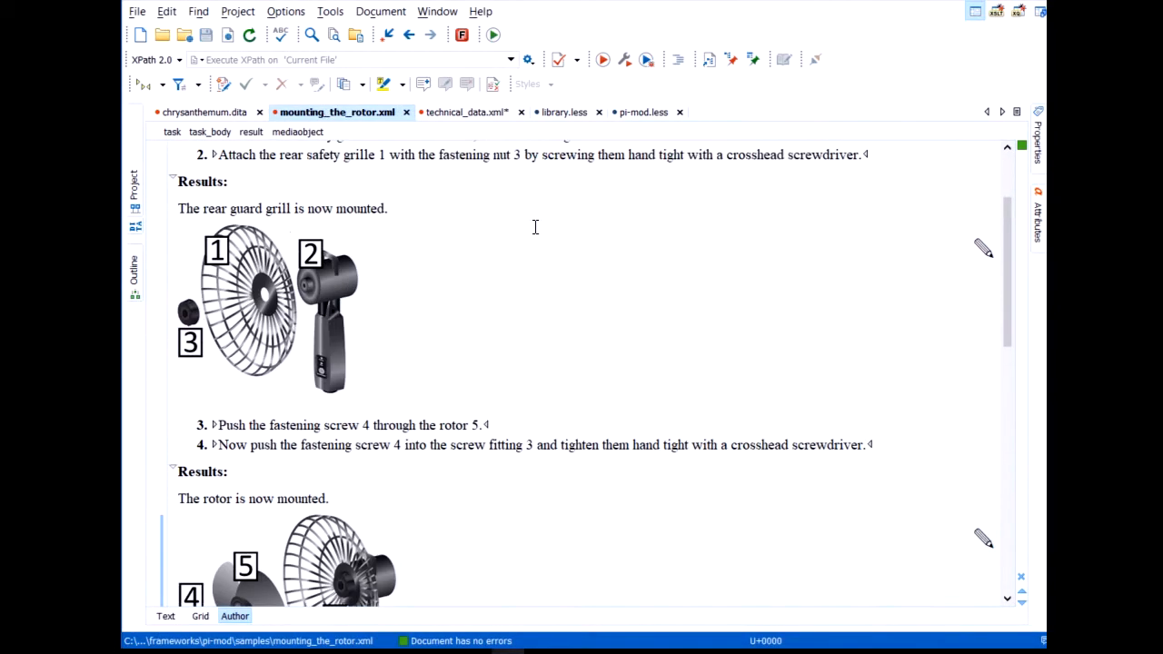
left_click(225, 265)
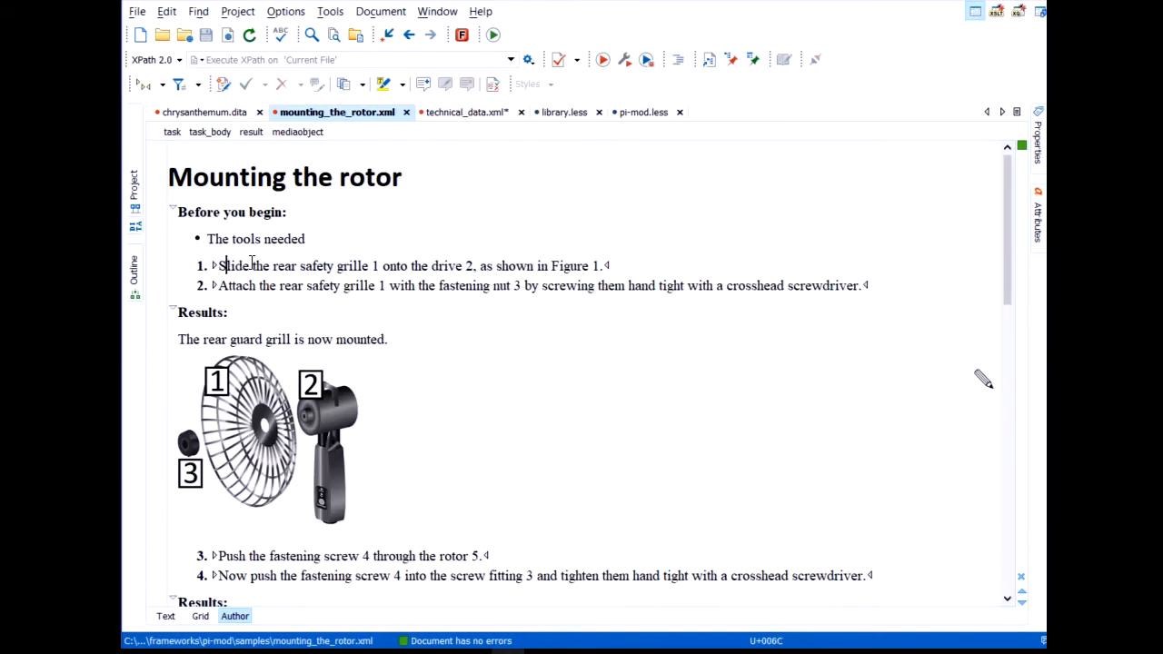
left_click(238, 238)
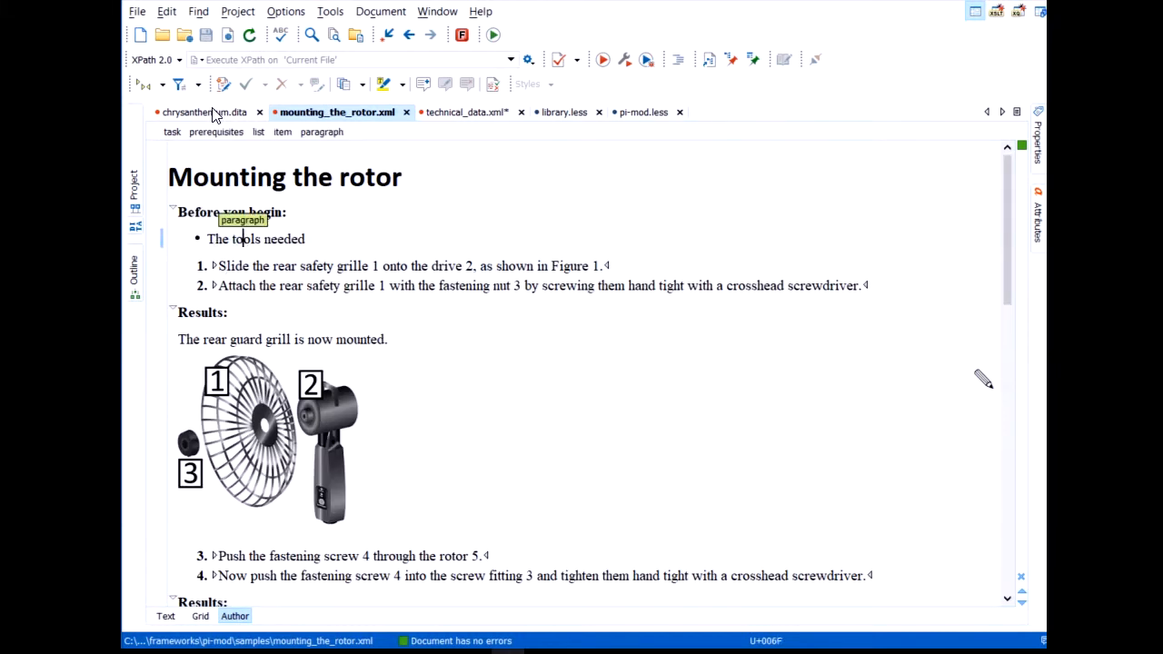
Insert an ordered list with six empty items after "of about 30 species" in chrysanthemum.dita
left_click(215, 112)
left_click(405, 263)
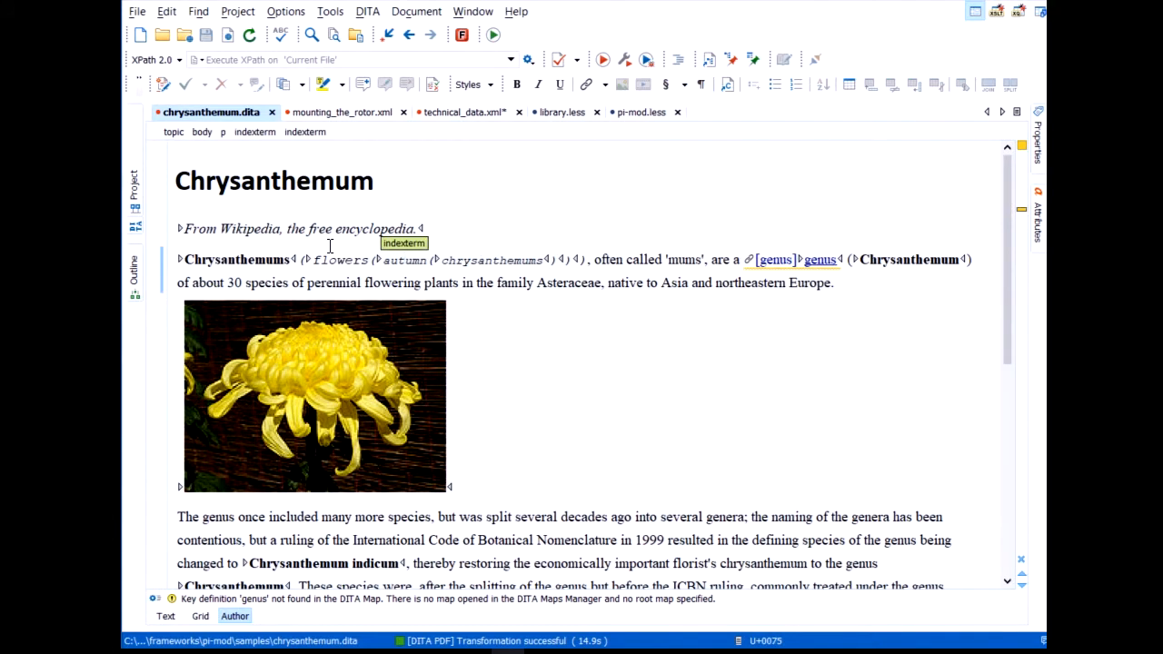
left_click(291, 265)
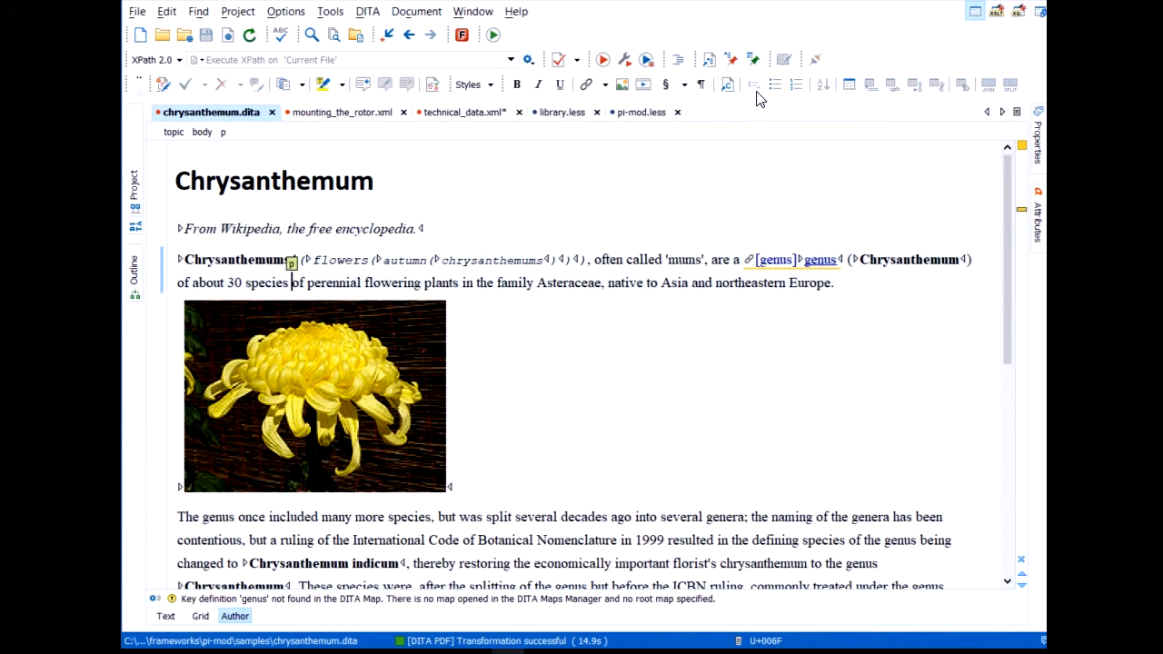
left_click(795, 88)
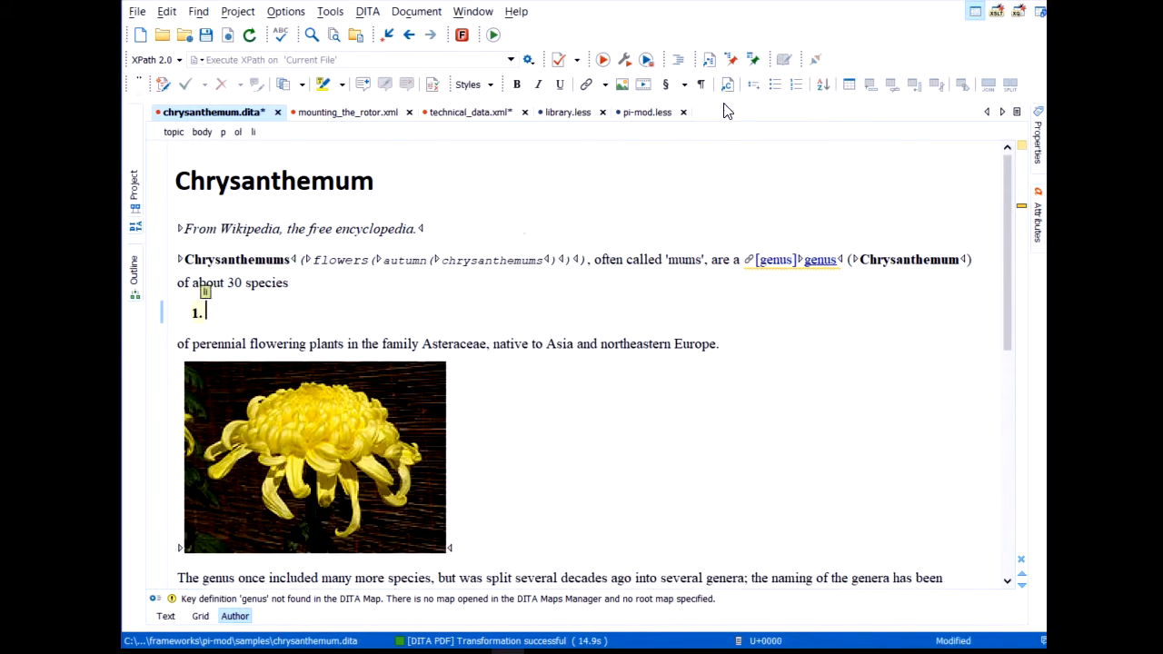
key("Return")
key("Return")
key("Return")
key("Return")
key("Return")
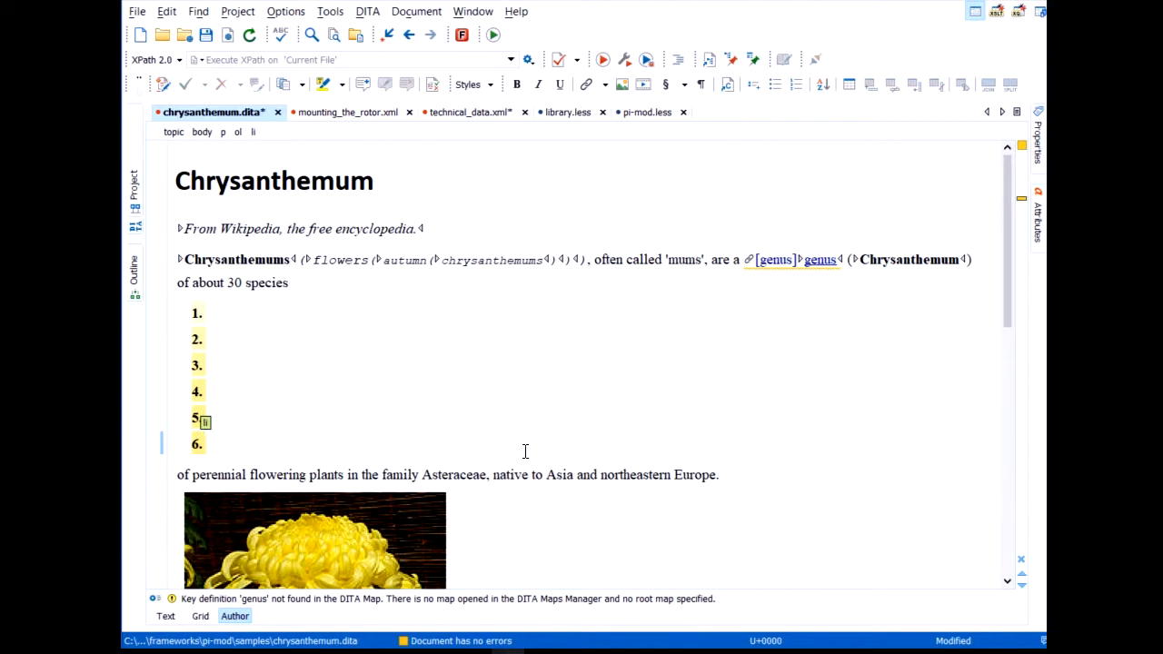
Return to mounting_the_rotor.xml and place the cursor in "The tools needed" list item
left_click(380, 119)
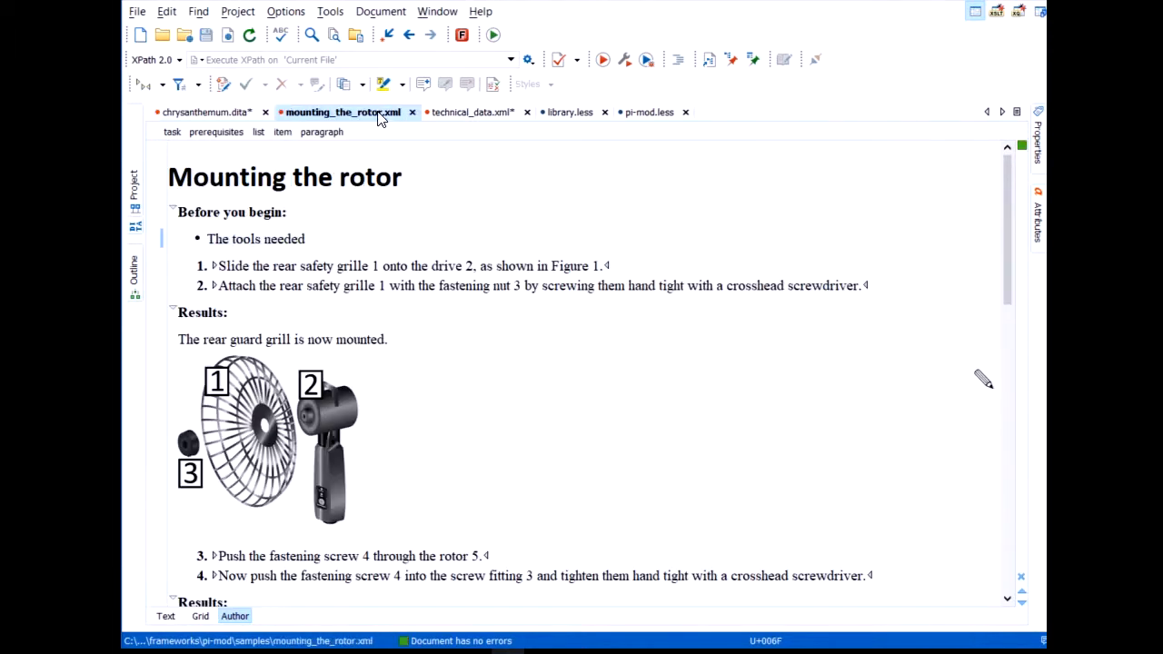
left_click(255, 241)
left_click(228, 240)
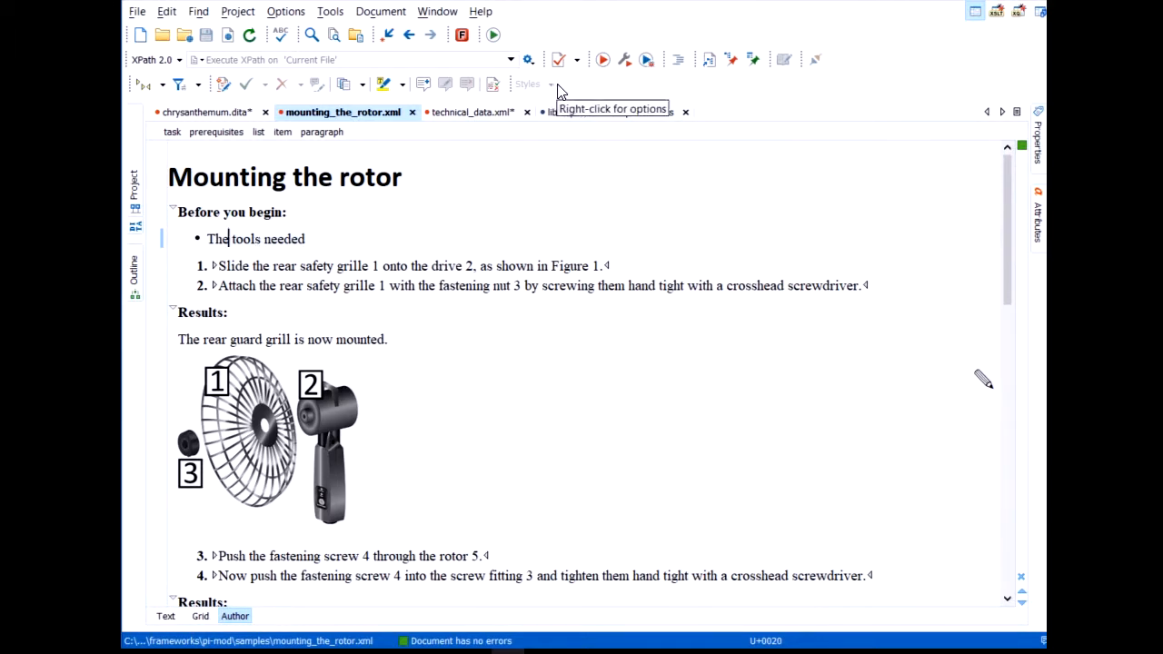
Open the Pi-Mod document type configuration for editing and show its Author actions
left_click(300, 14)
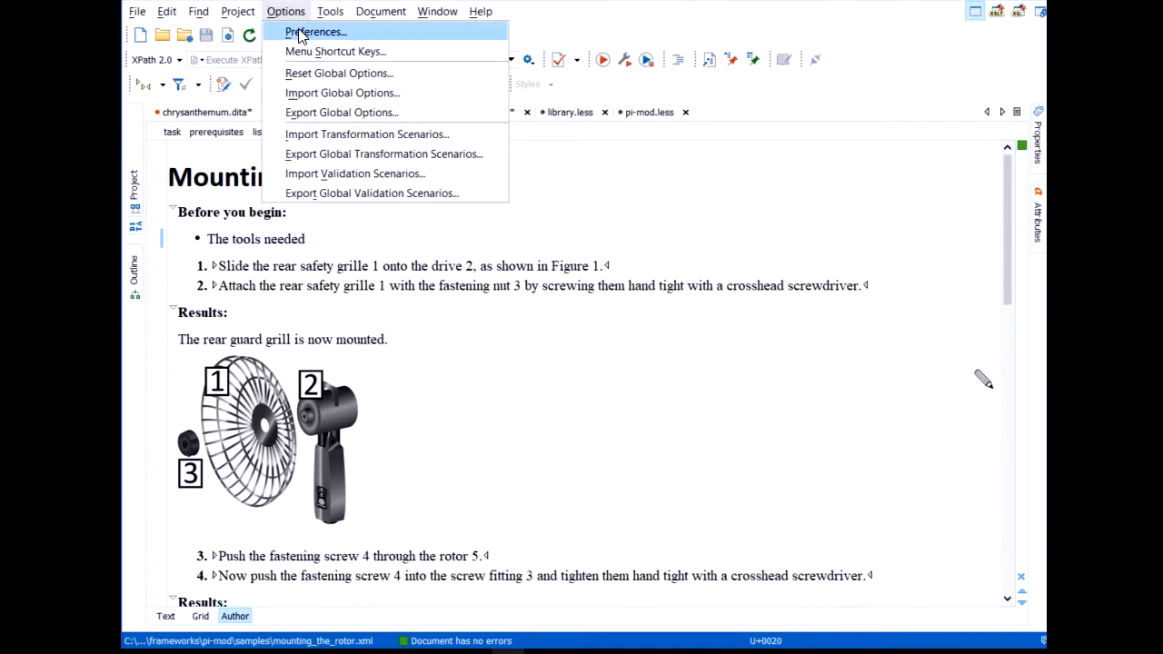
left_click(324, 30)
double_click(590, 171)
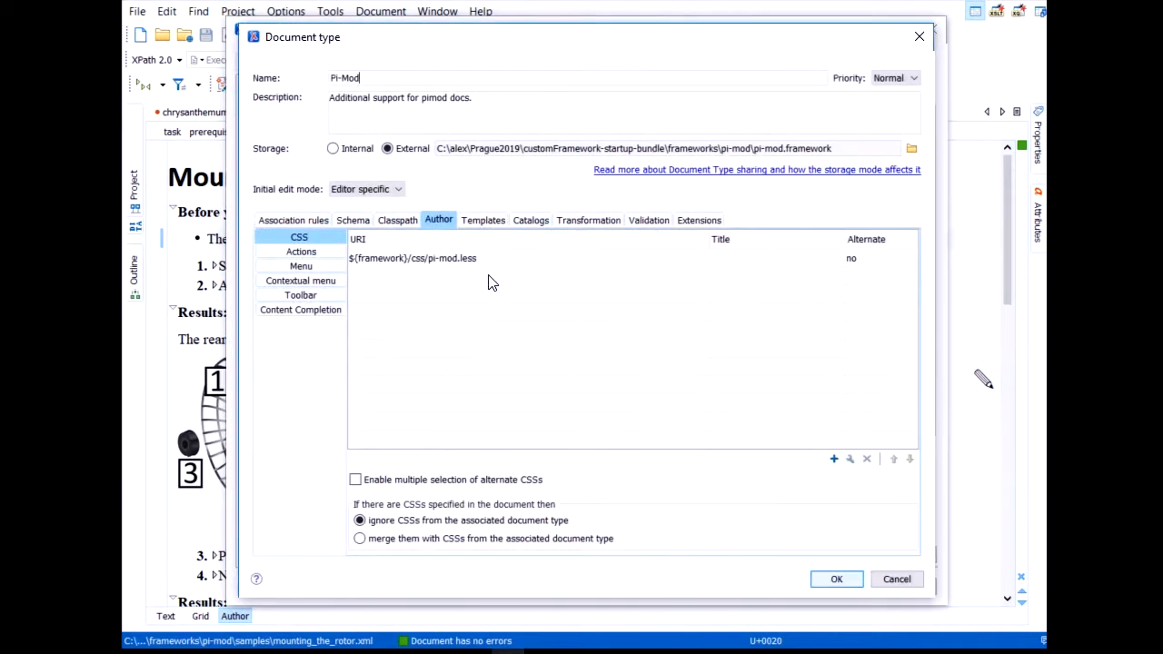
left_click(306, 257)
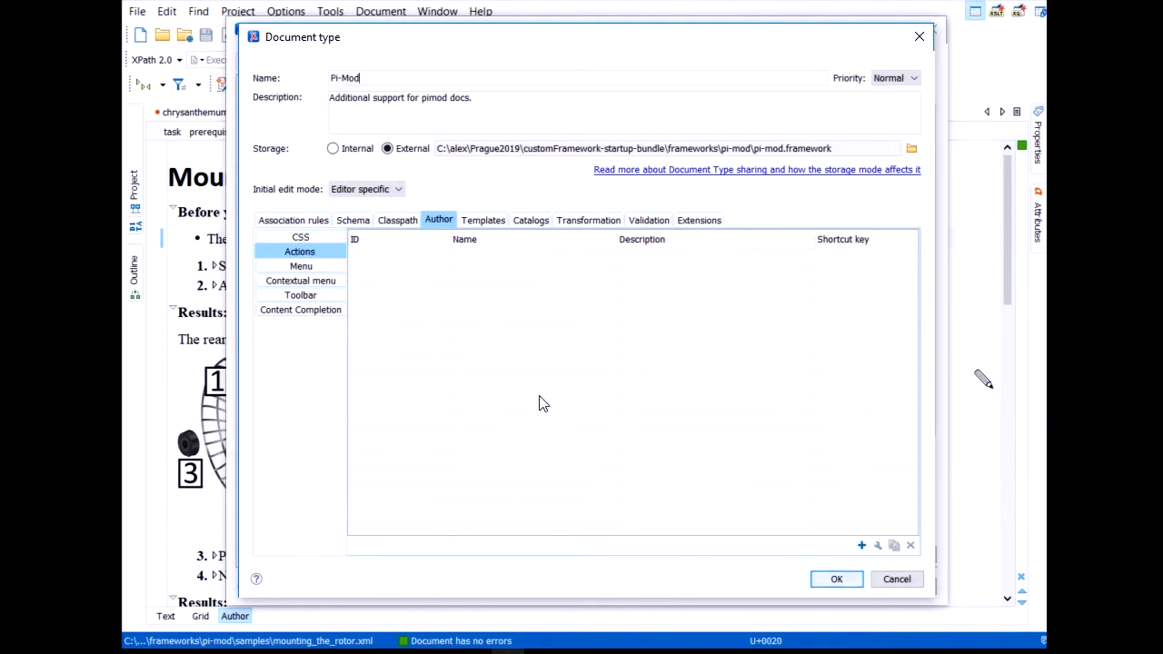
Add an action with ID and name insert.item, large icon /images/ListItem24.png and activation XPath ancestor-or-self::item
left_click(860, 546)
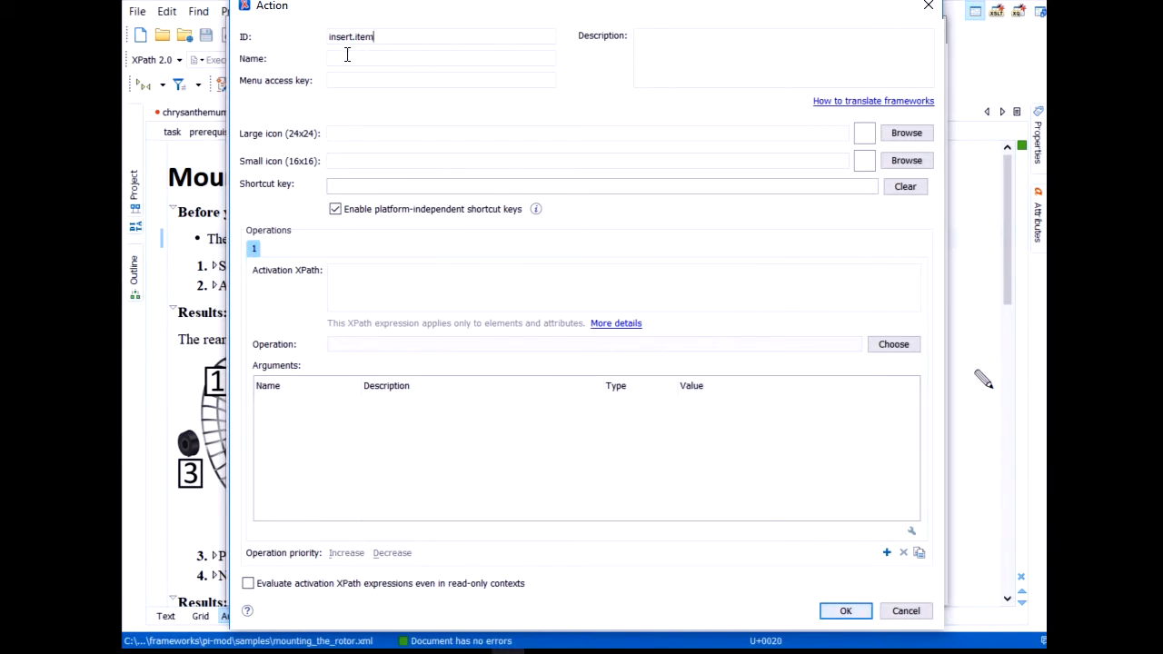
key("ctrl+a")
left_click(356, 59)
type("insert.item")
left_click(351, 134)
type("/")
type("images/ListItem24.png")
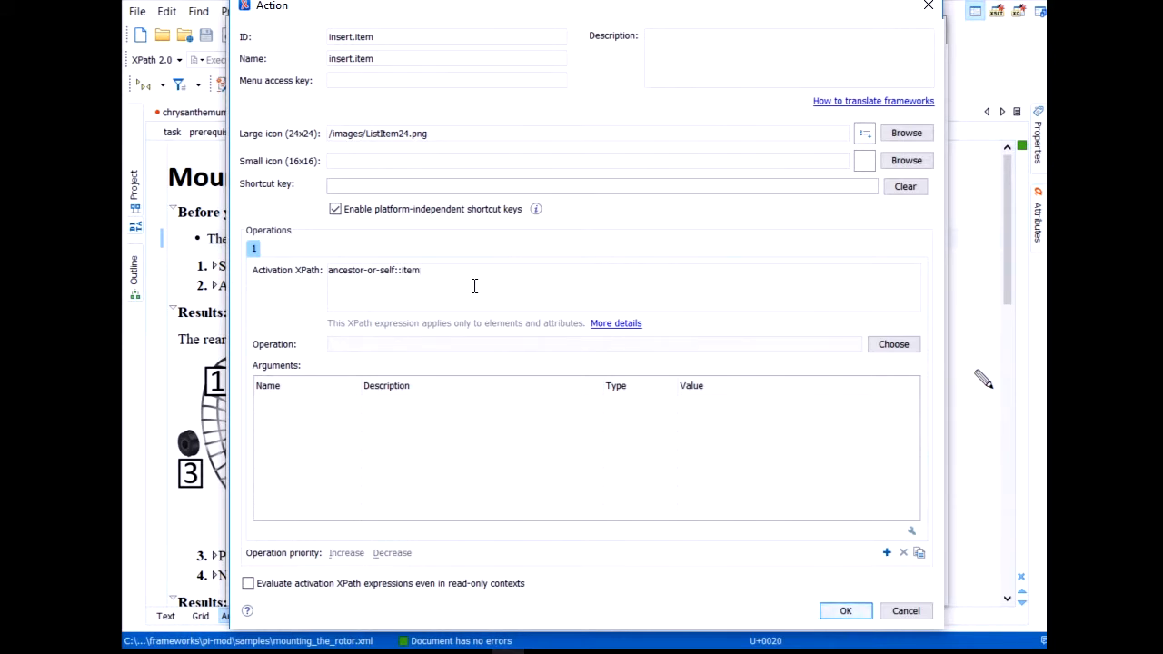
Copy the activation XPath and assign InsertFragmentOperation as the operation of the insert.item action
triple_click(474, 287)
key("ctrl+c")
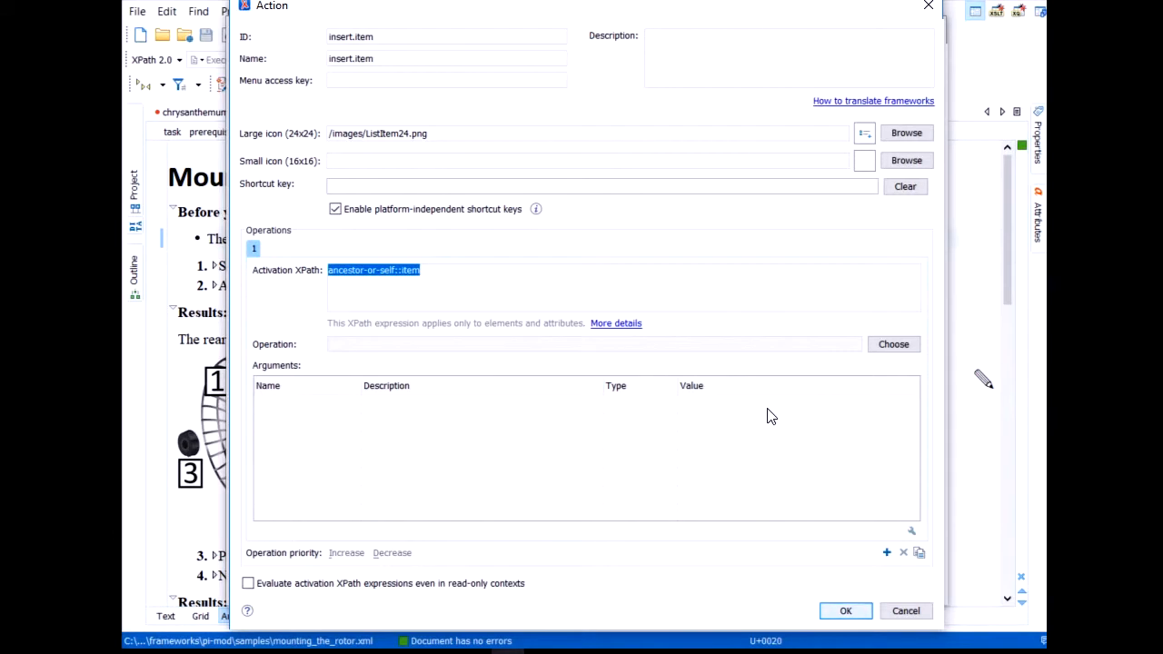
left_click(344, 349)
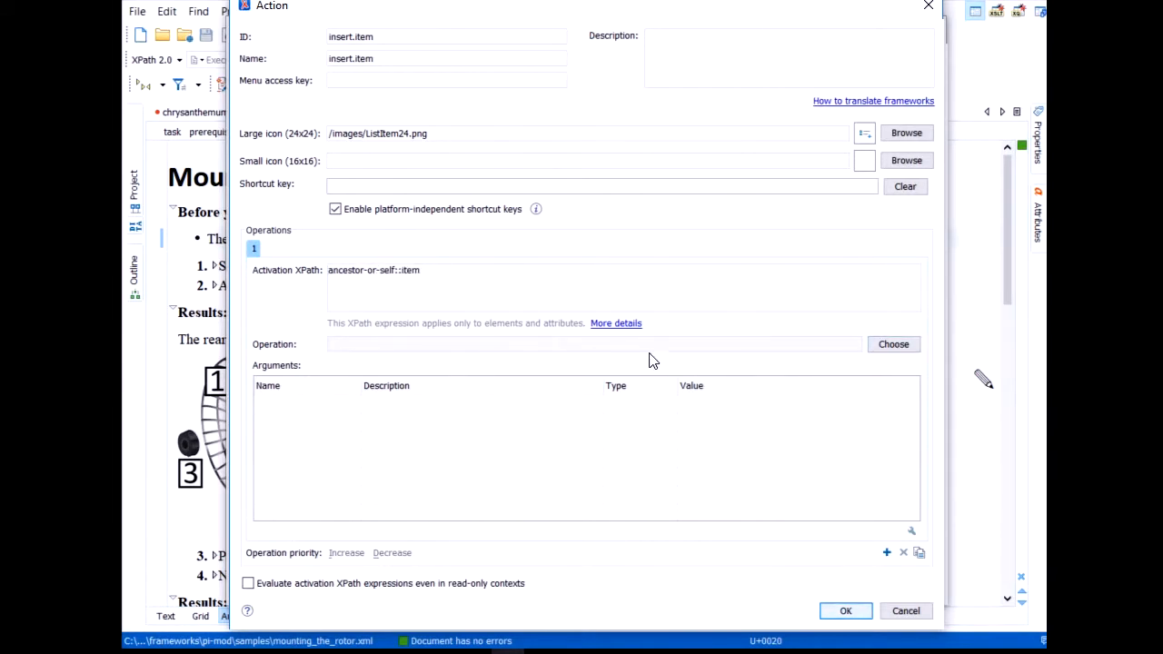
left_click(900, 352)
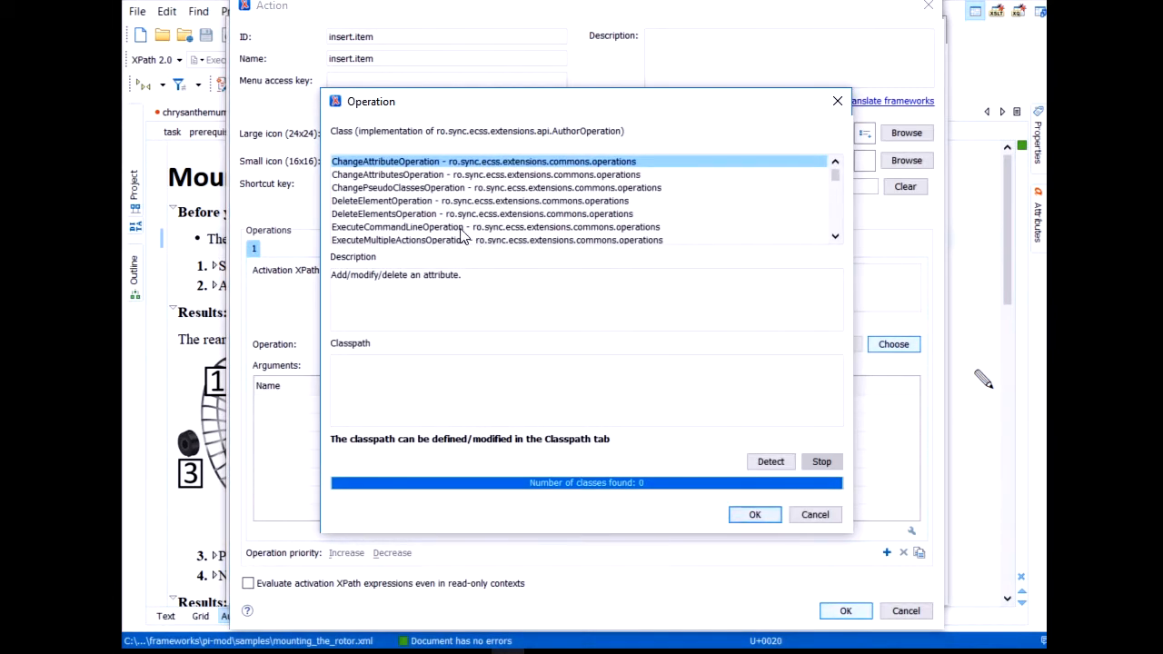
left_click(416, 201)
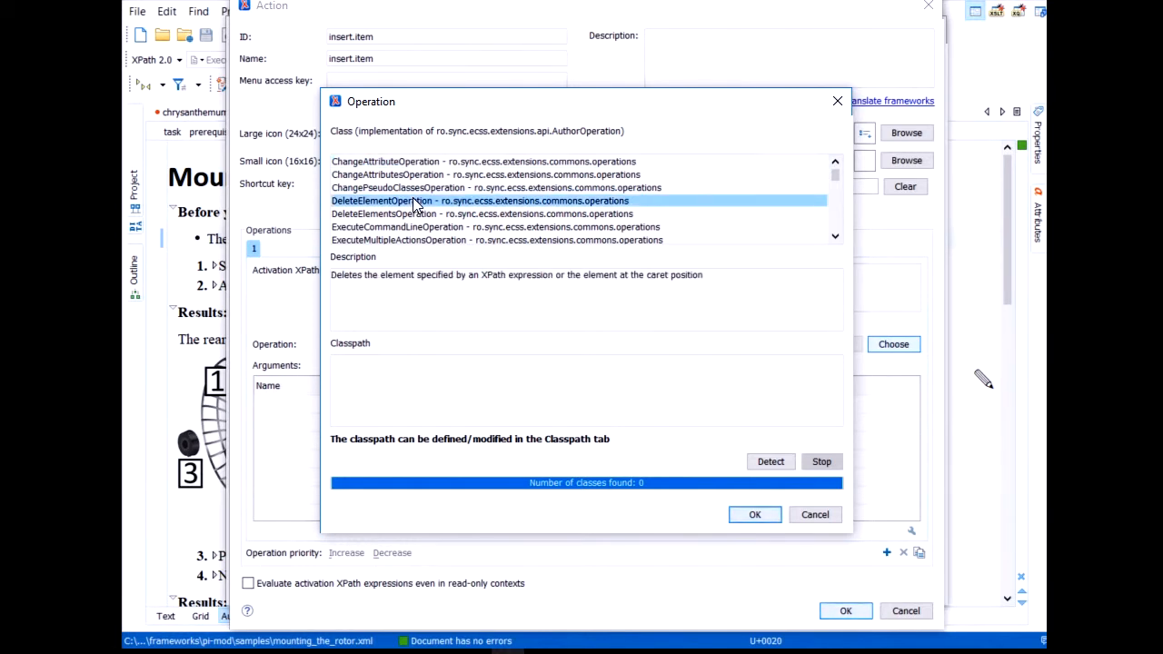
key("i")
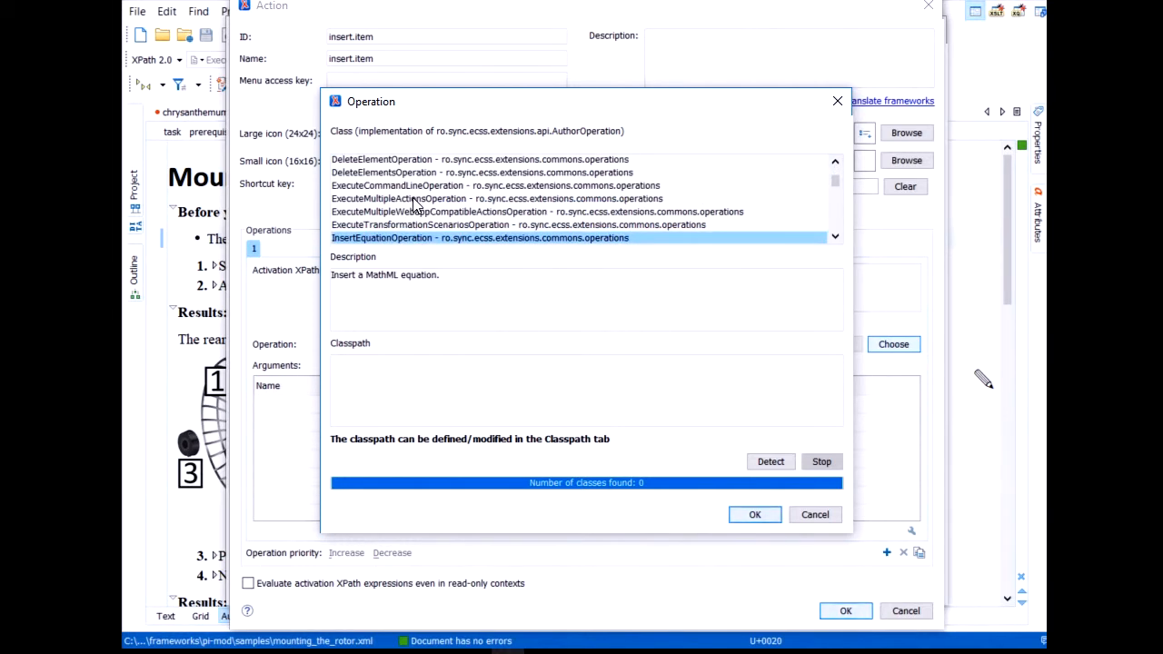
scroll(405, 209, "down", 1)
left_click(391, 215)
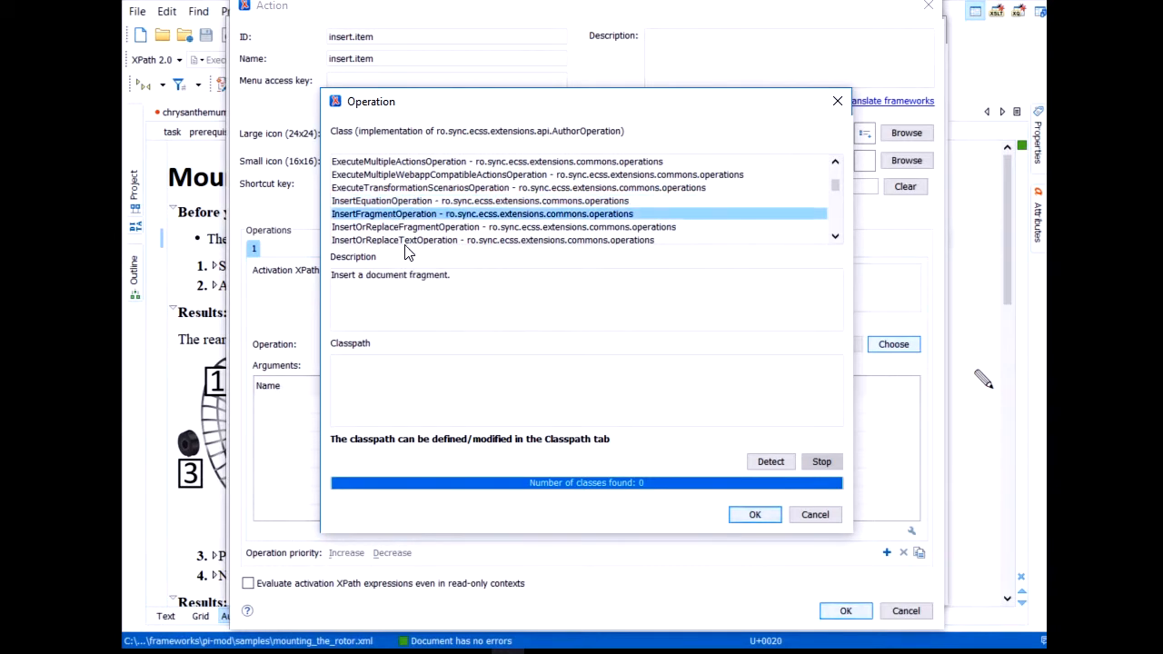
left_click(754, 515)
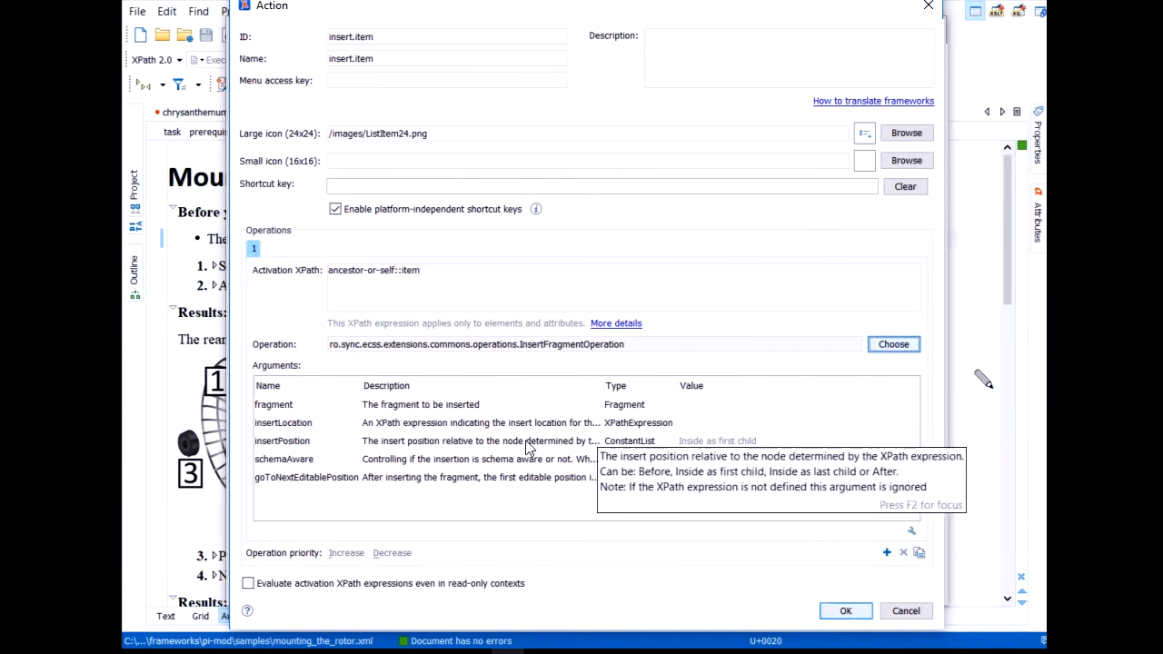
Set the operation's fragment argument to <item><paragraph></paragraph></item>
left_click(284, 413)
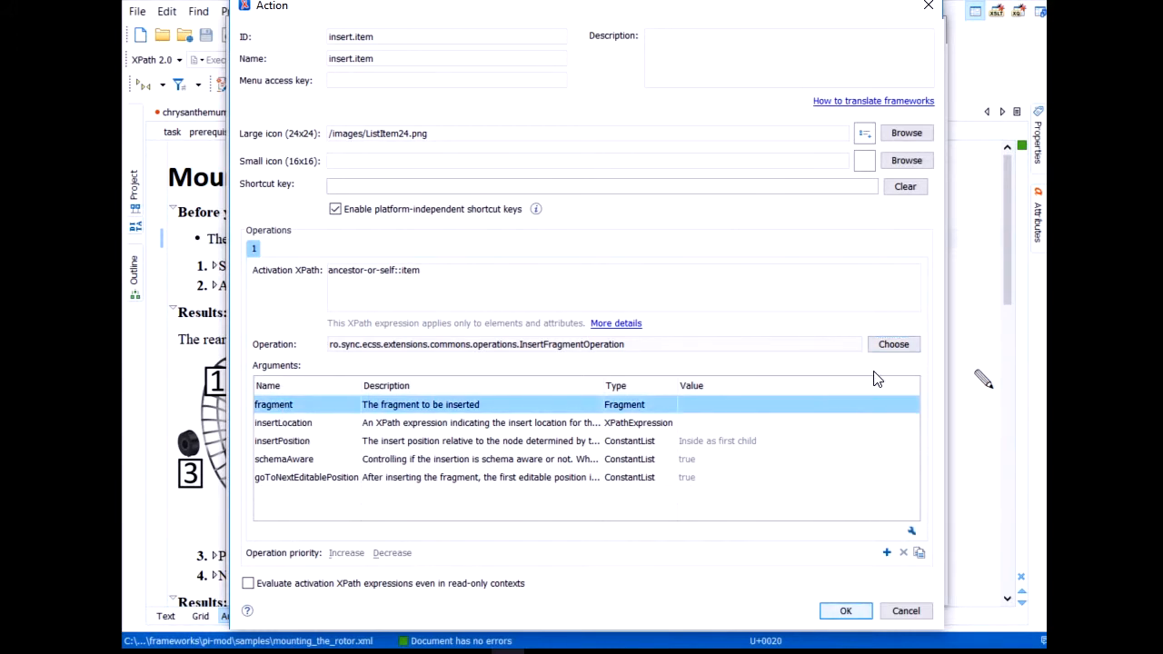
double_click(800, 405)
type("<item><pa")
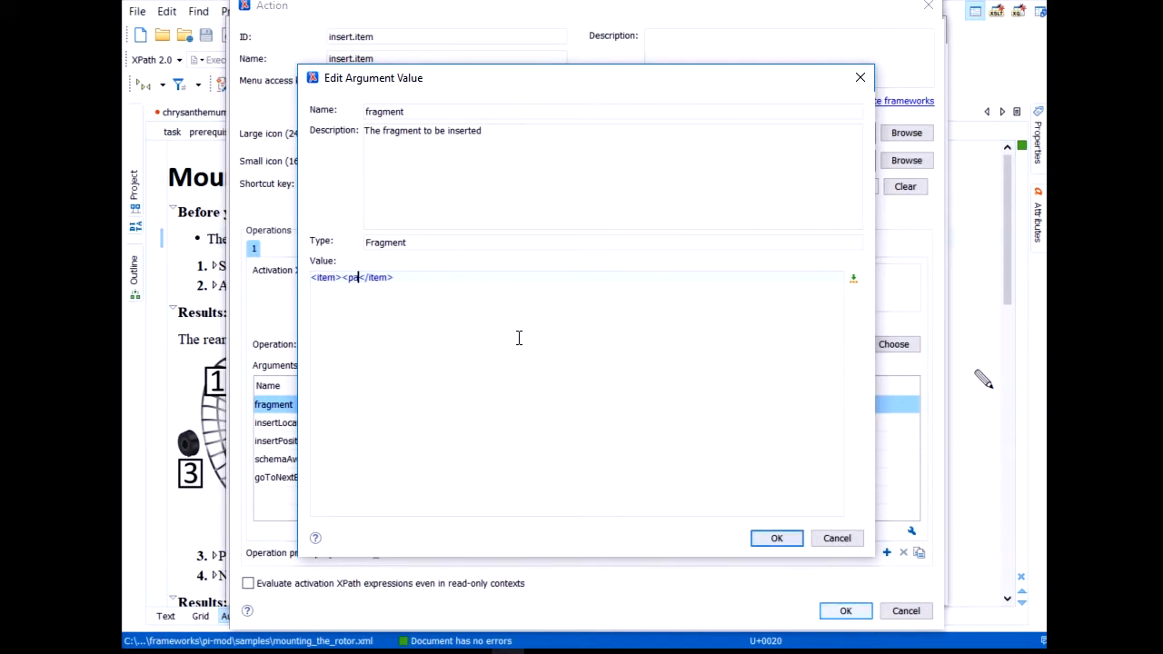
type("ragraph></paragraph>")
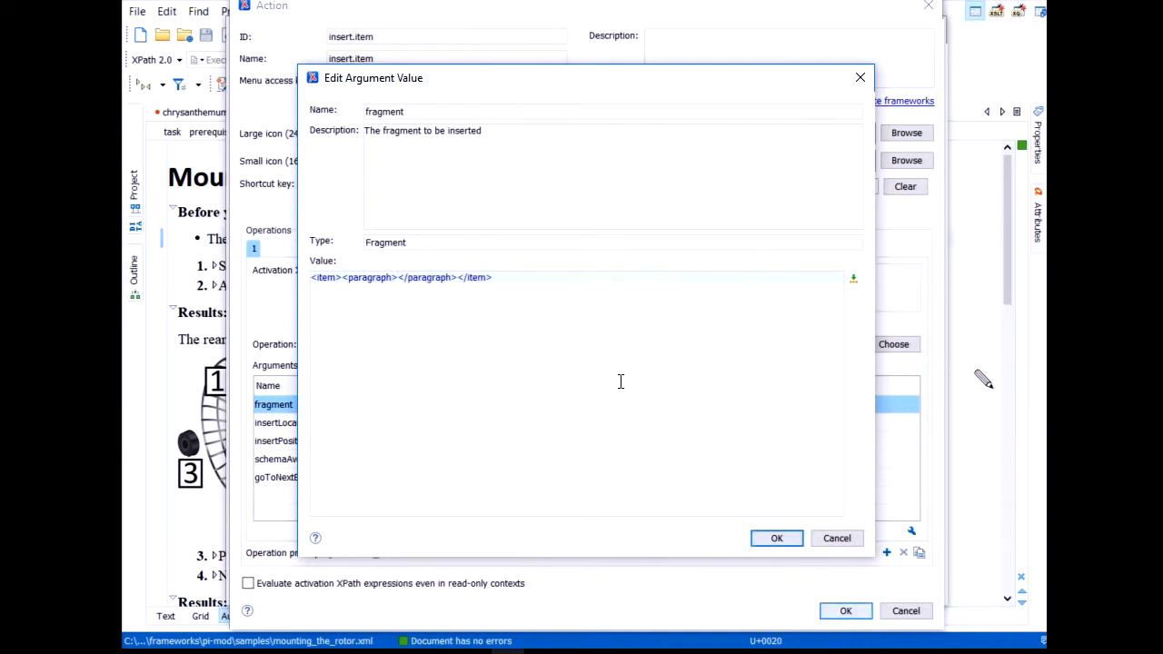
left_click(777, 539)
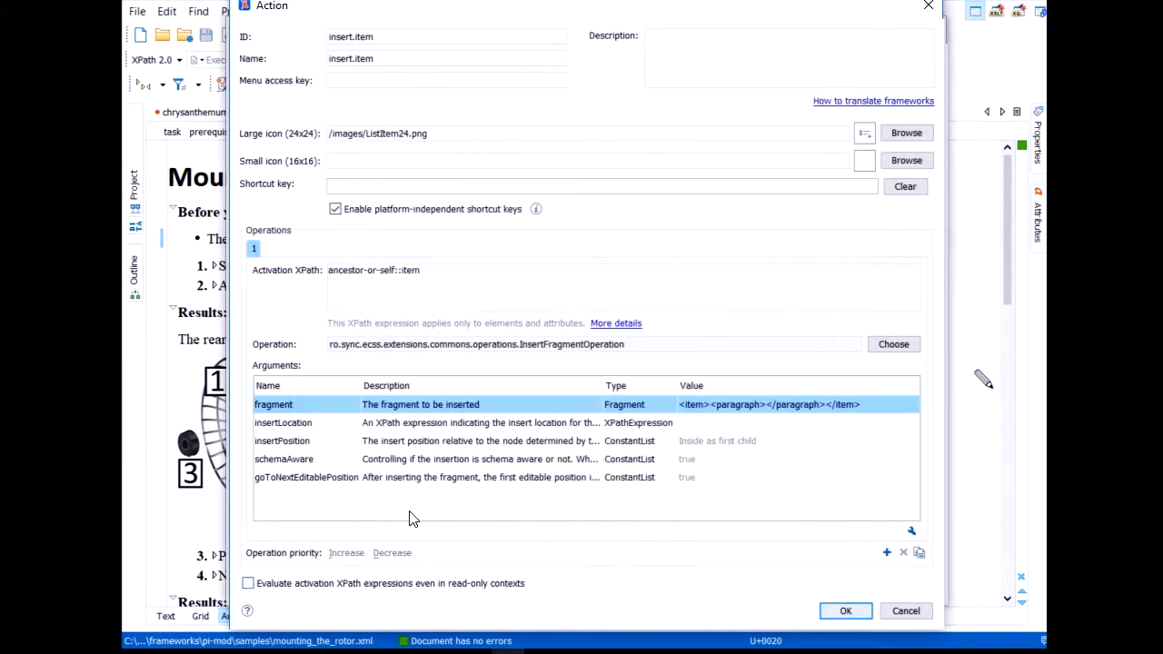
Set the insertLocation argument to ancestor-or-self::item and insertPosition to After, and confirm the insert.item action
left_click(303, 424)
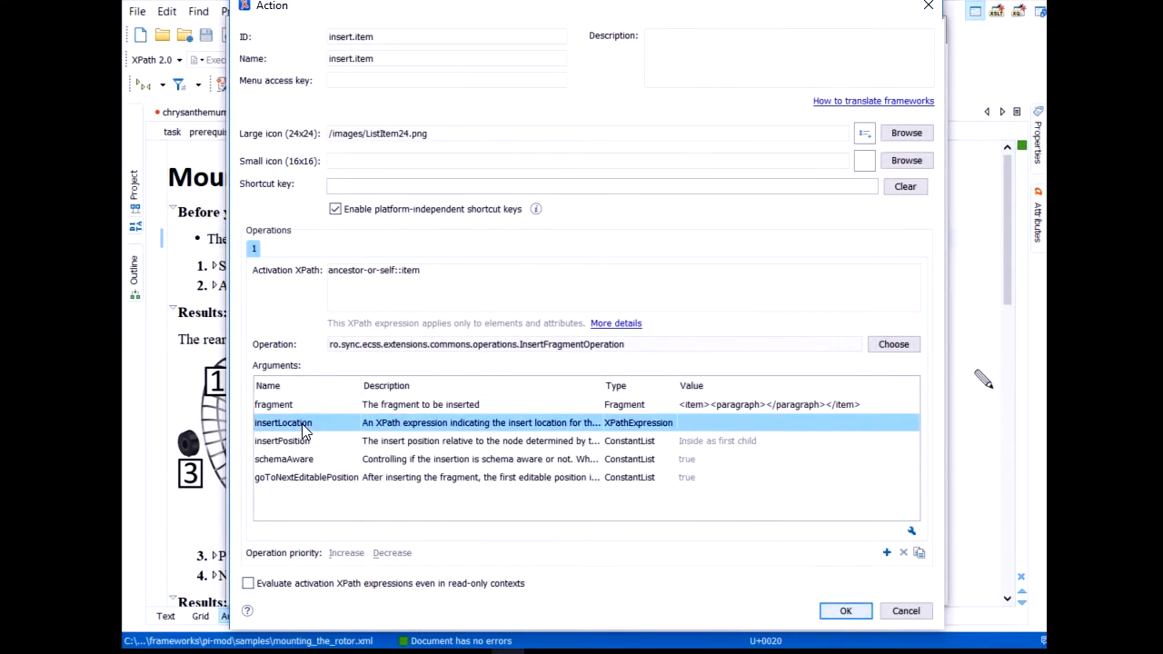
double_click(711, 427)
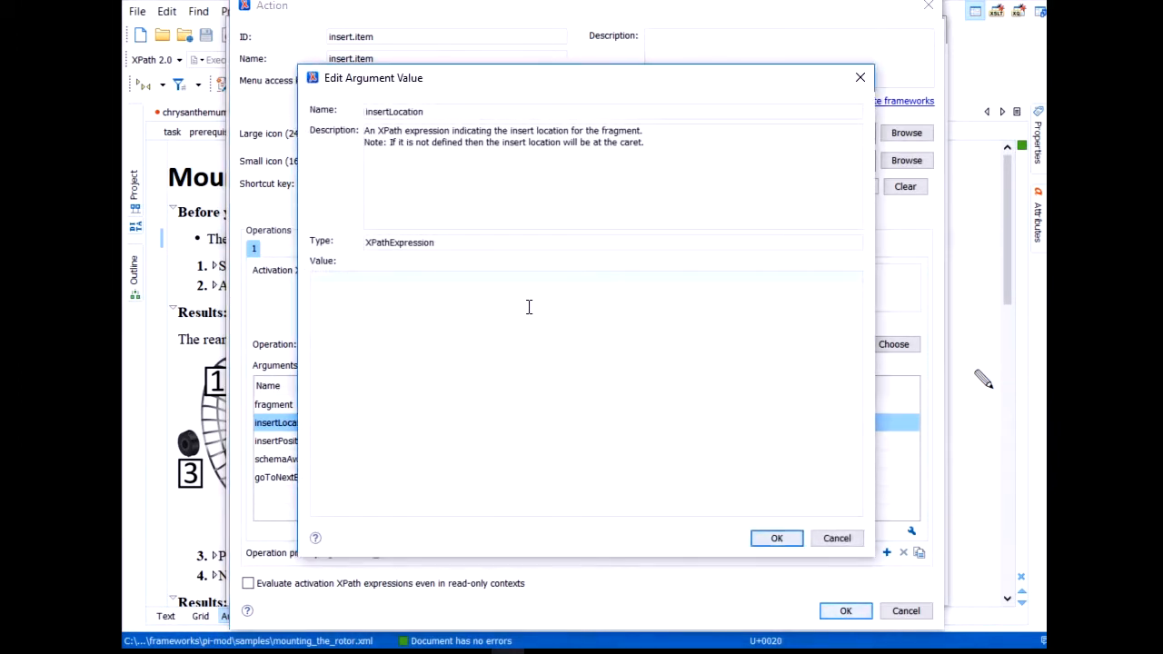
key("ctrl+v")
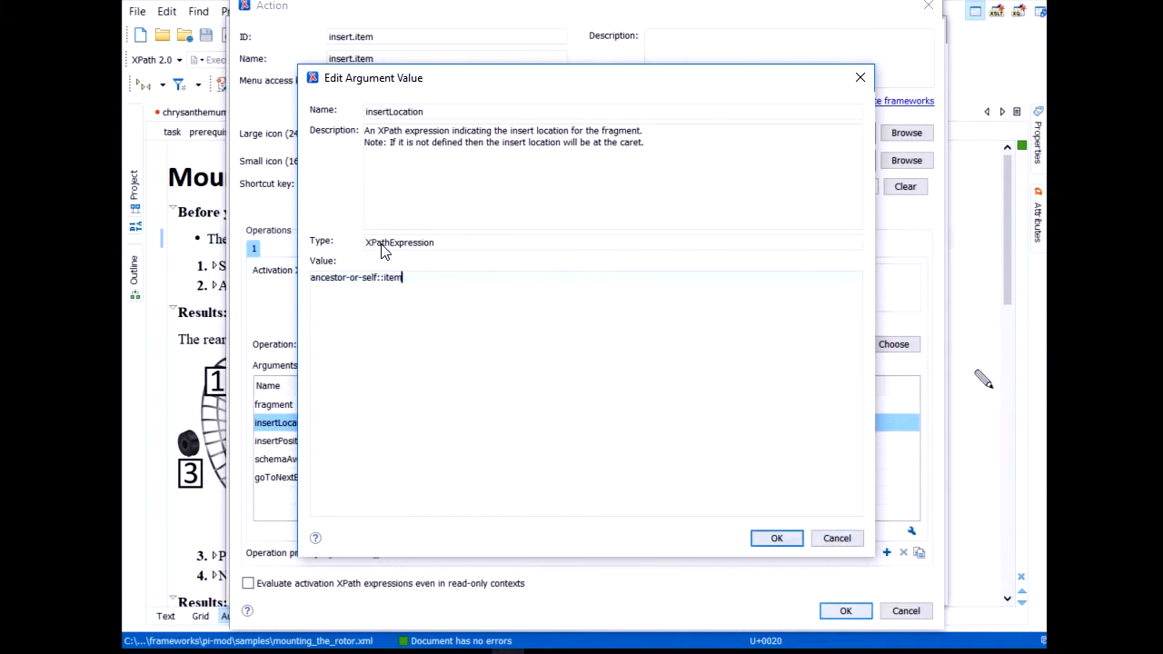
left_click(777, 544)
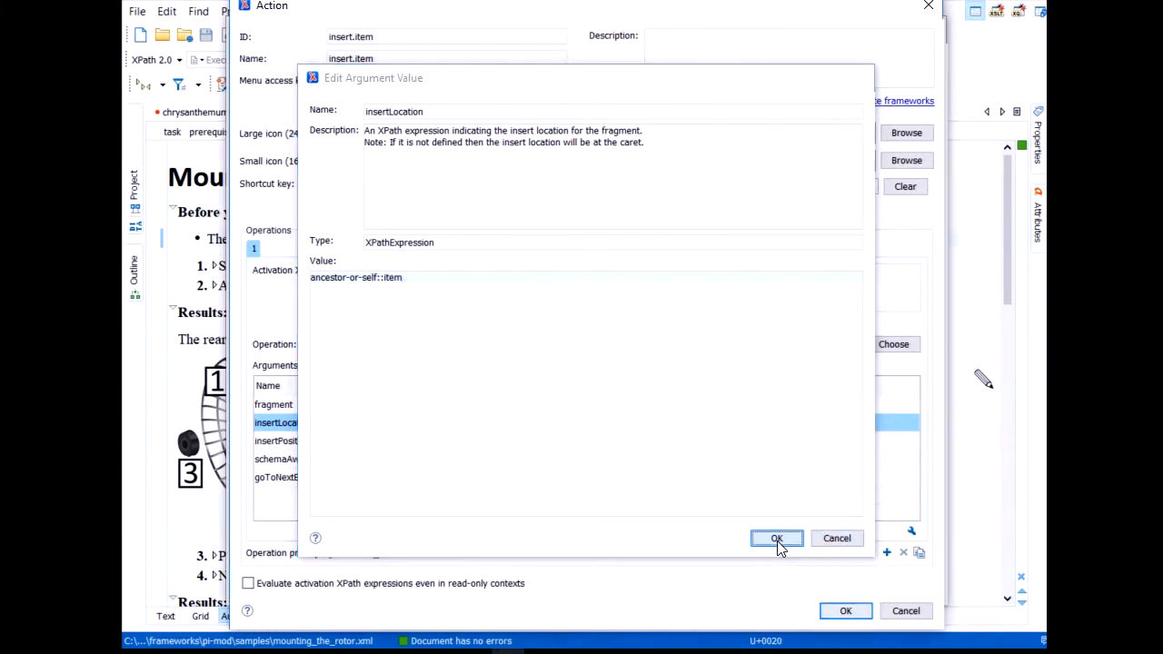
double_click(719, 441)
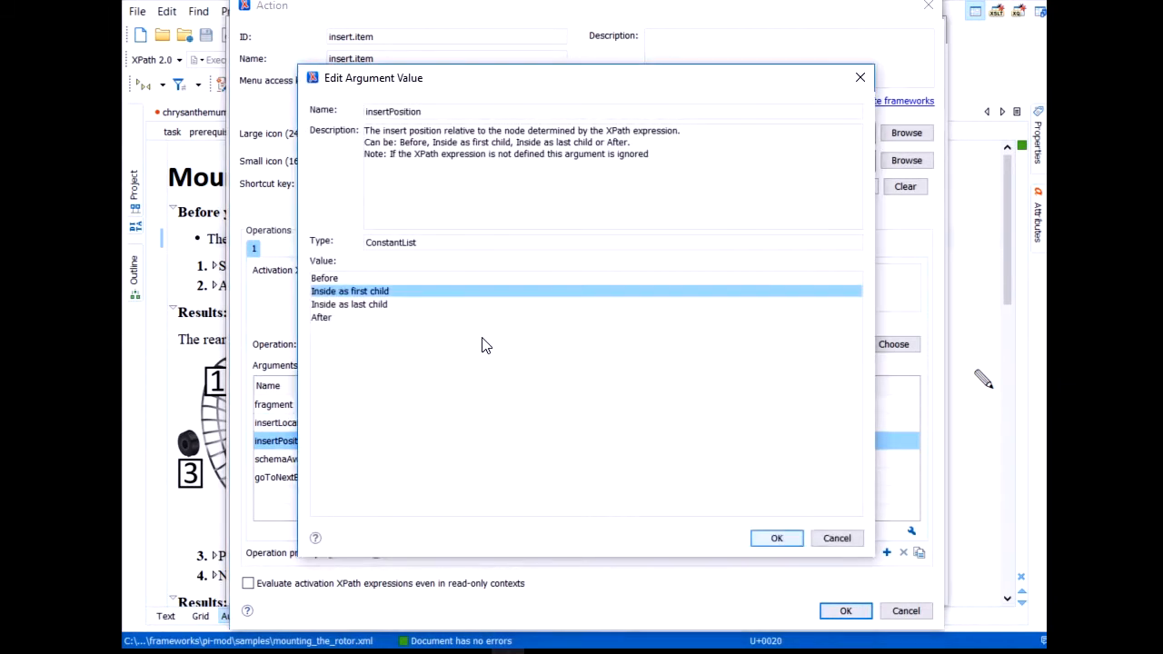
left_click(341, 319)
left_click(776, 537)
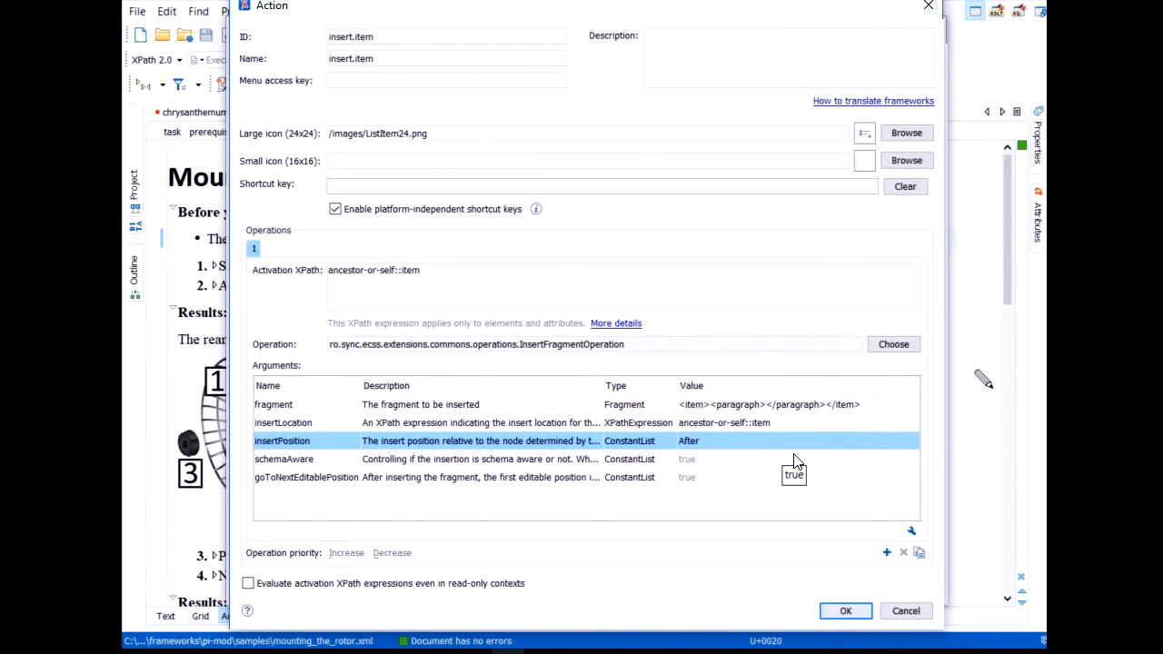
left_click(842, 612)
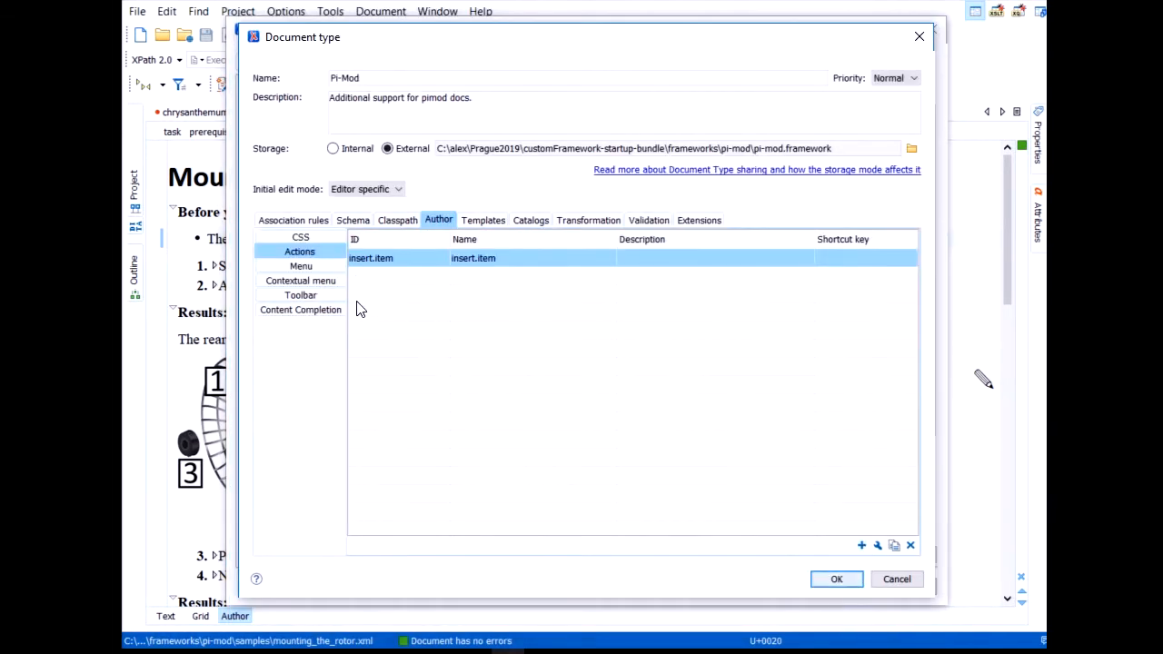
Add the insert.item action to the Author Custom Actions 1 toolbar and save the Pi-Mod document type
left_click(300, 296)
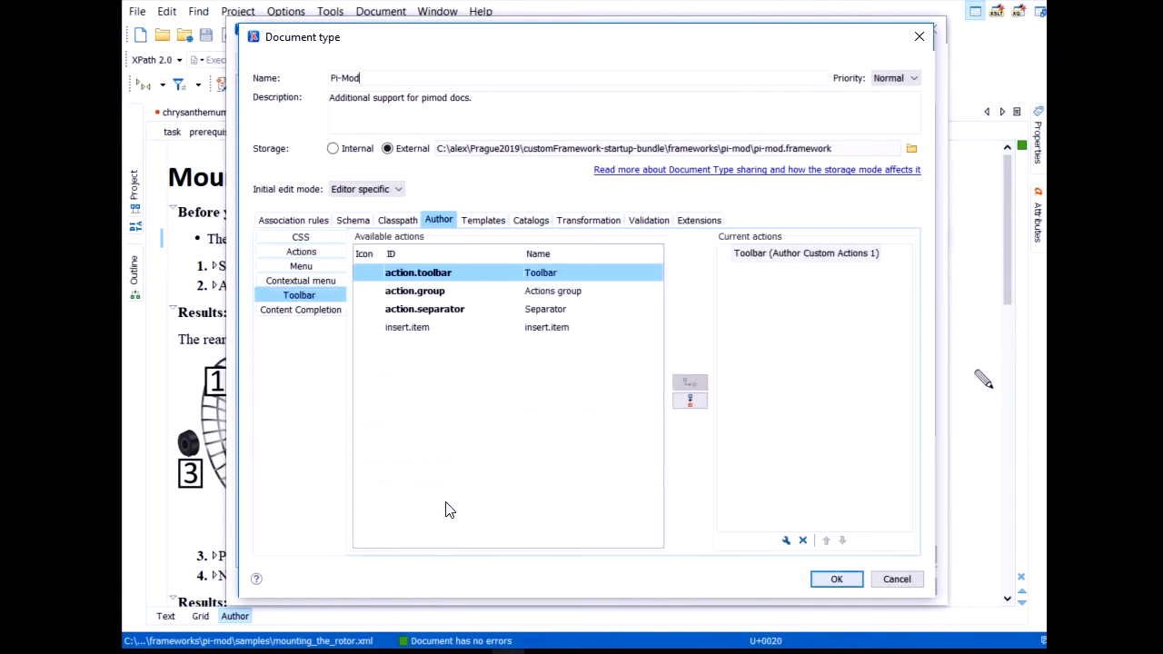
left_click(414, 329)
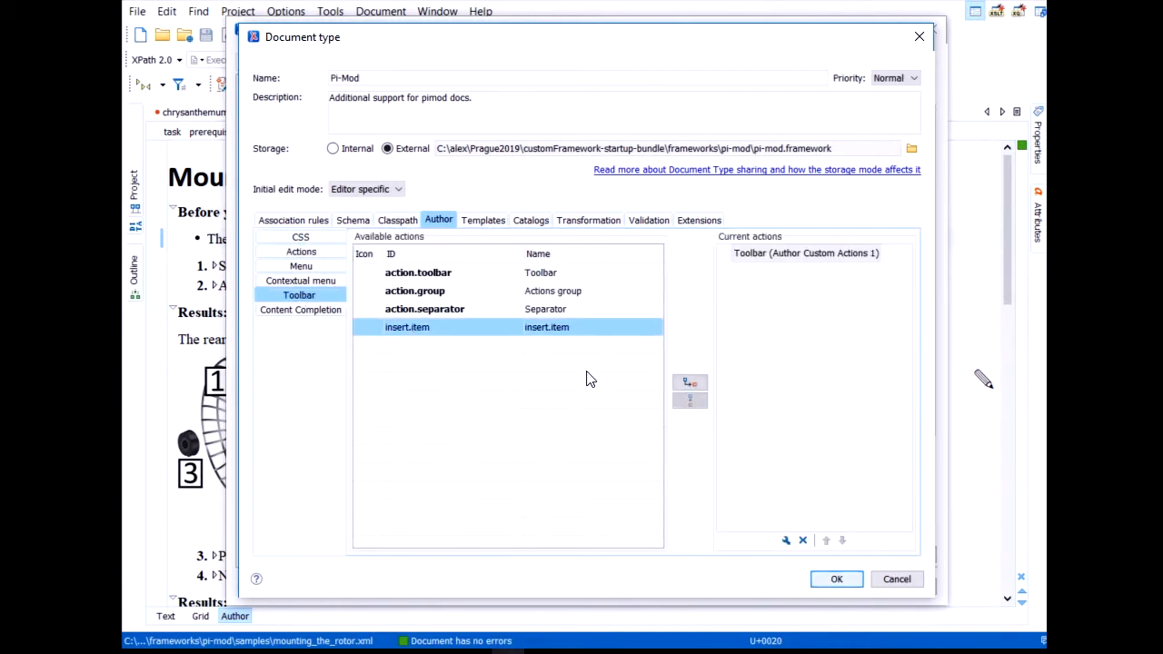
left_click(689, 383)
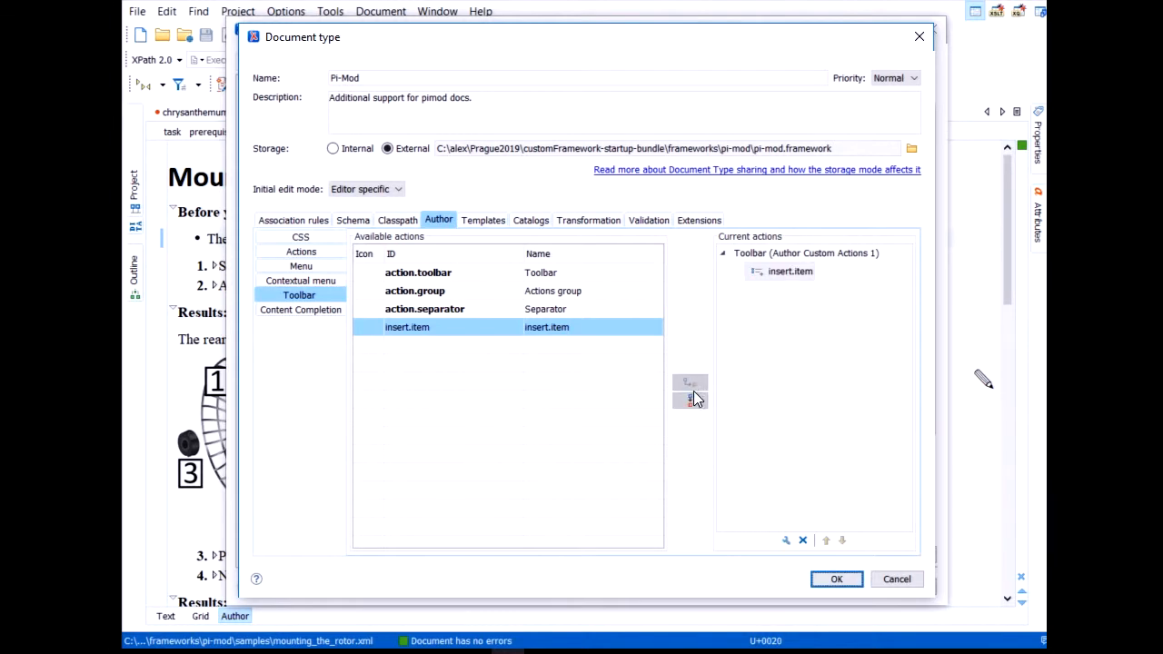
left_click(793, 279)
left_click(836, 581)
left_click(790, 588)
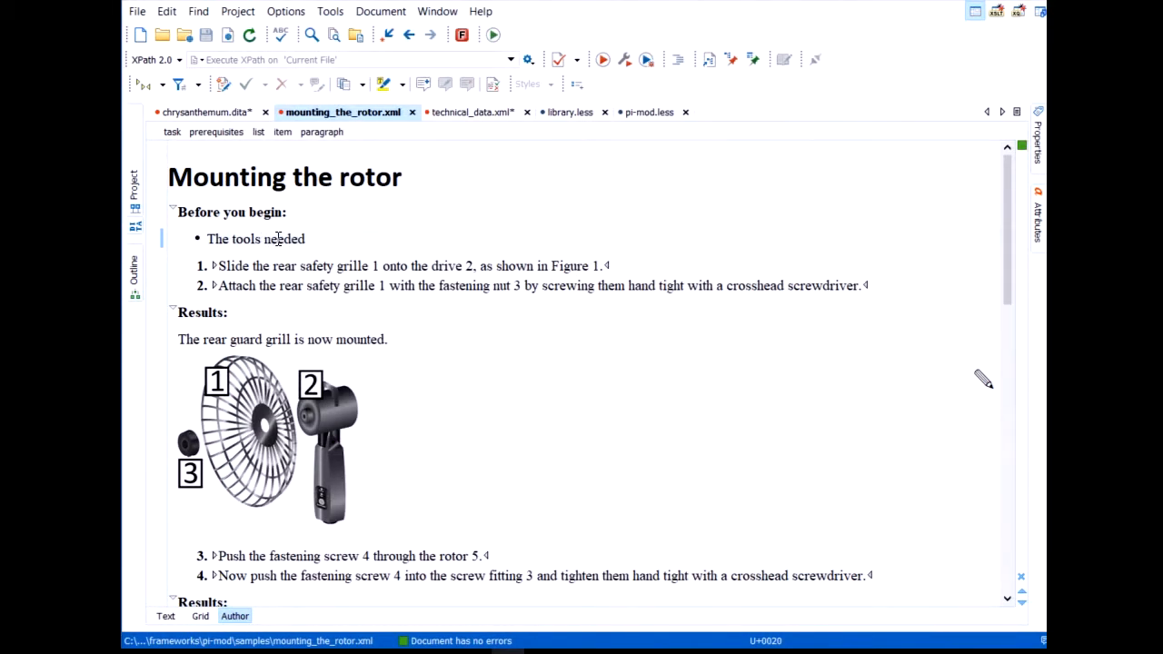
Insert two list items after "The tools needed" with the insert.item action, and place the caret in the document heading
left_click(577, 84)
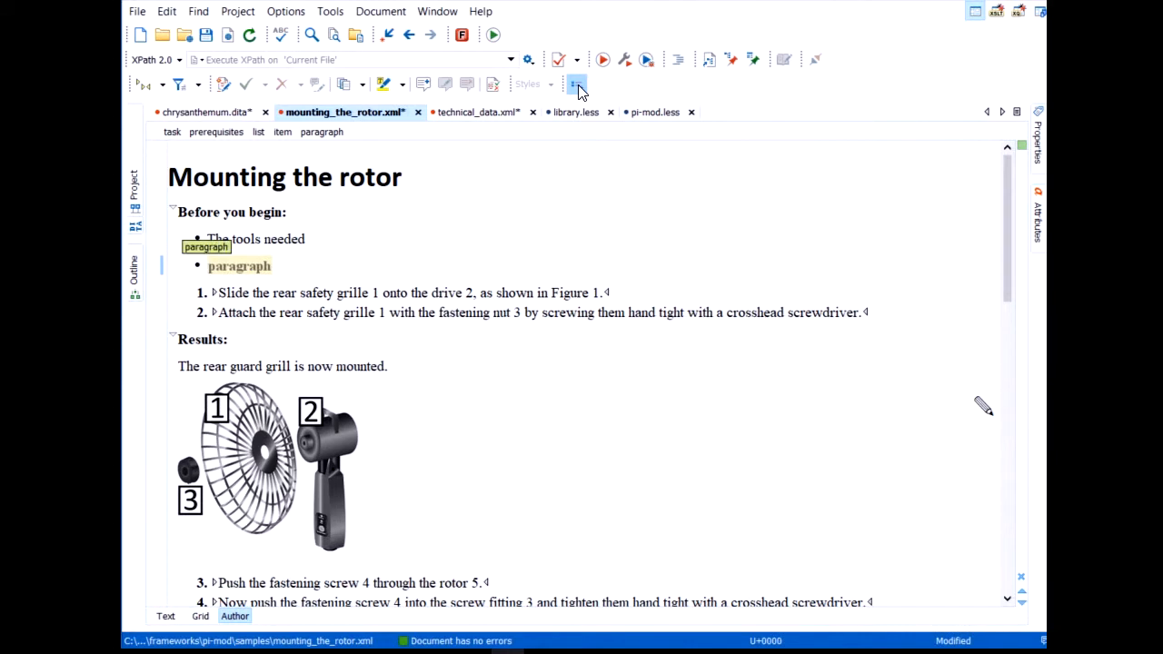
left_click(577, 85)
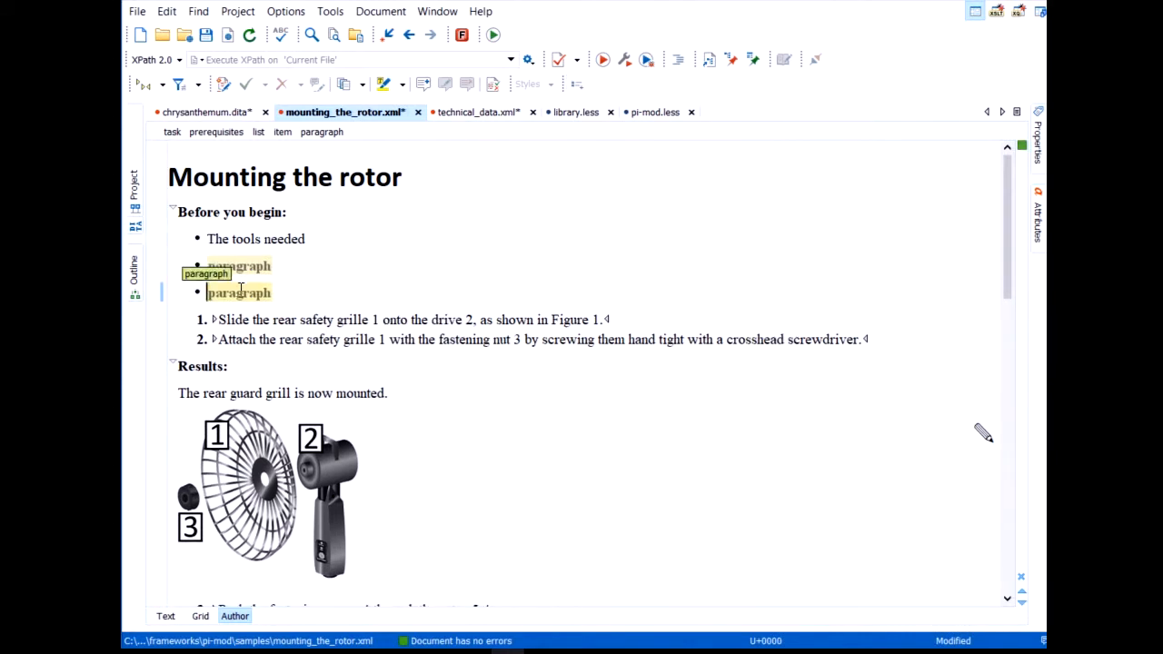
left_click(338, 177)
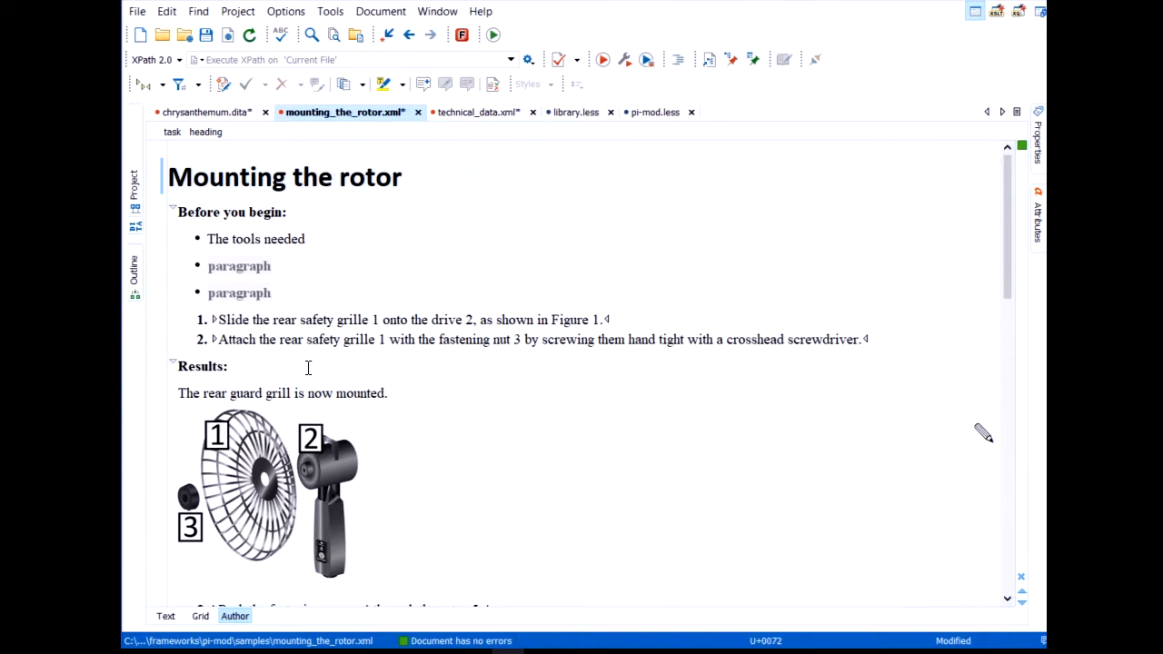
Place the caret in the first numbered step and examine its element hierarchy
scroll(304, 364, "down", 2)
scroll(299, 360, "down", 1)
scroll(297, 363, "down", 1)
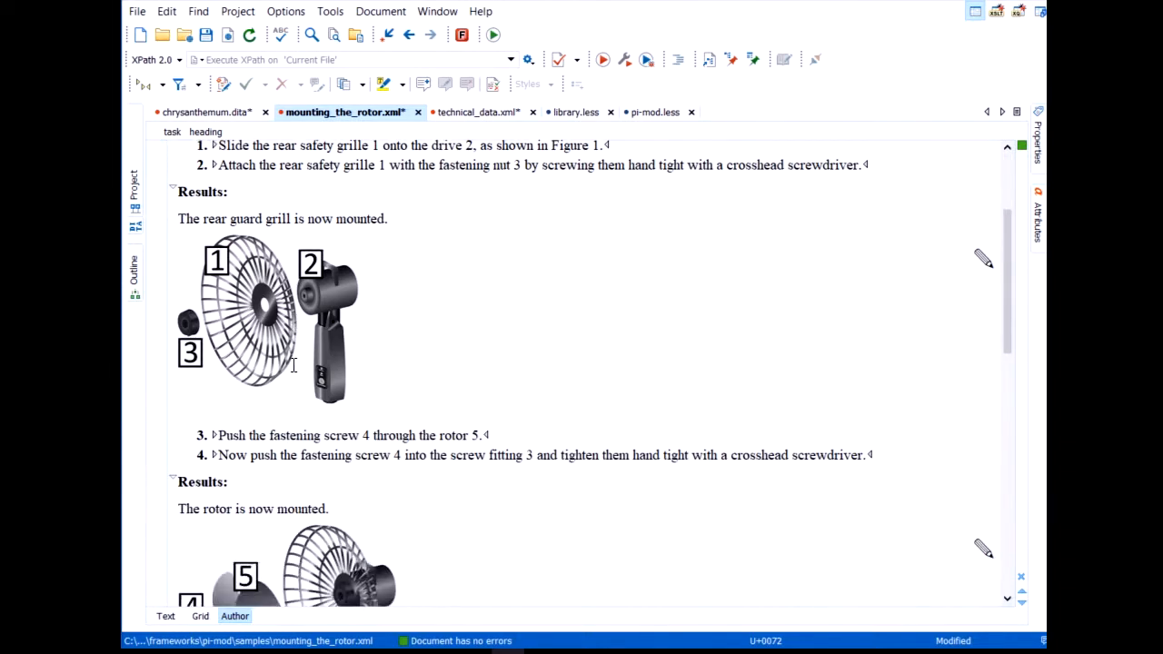
scroll(297, 364, "up", 2)
left_click(254, 235)
scroll(338, 266, "up", 2)
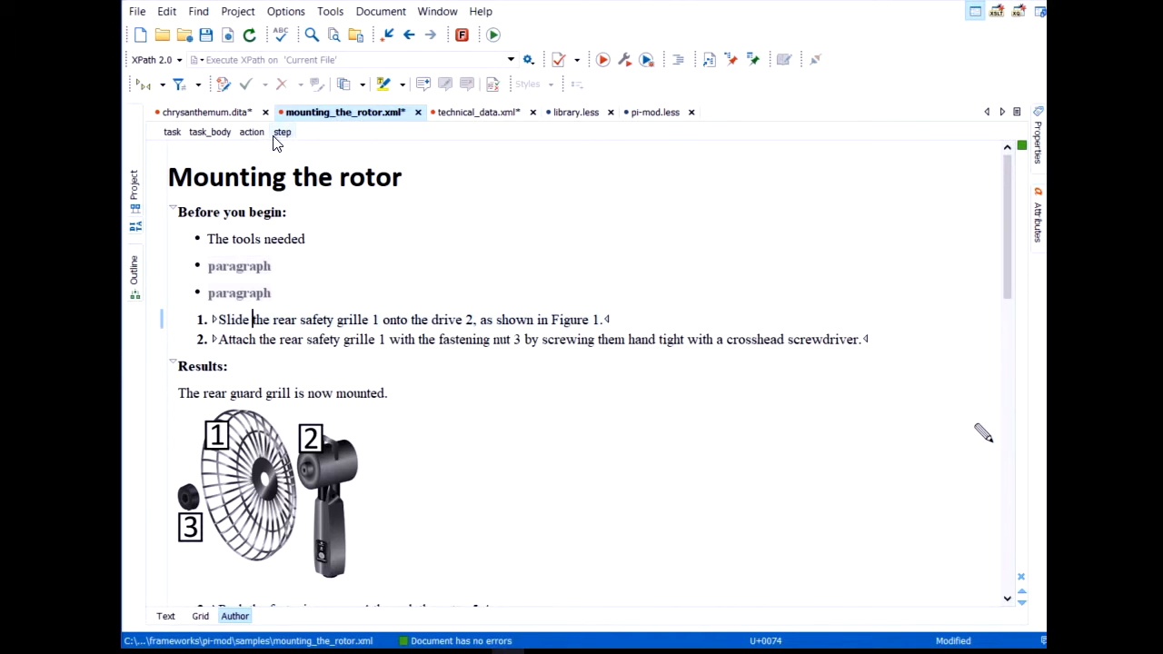
Reopen the Pi-Mod document type configuration and open its insert.item action for editing
left_click(285, 10)
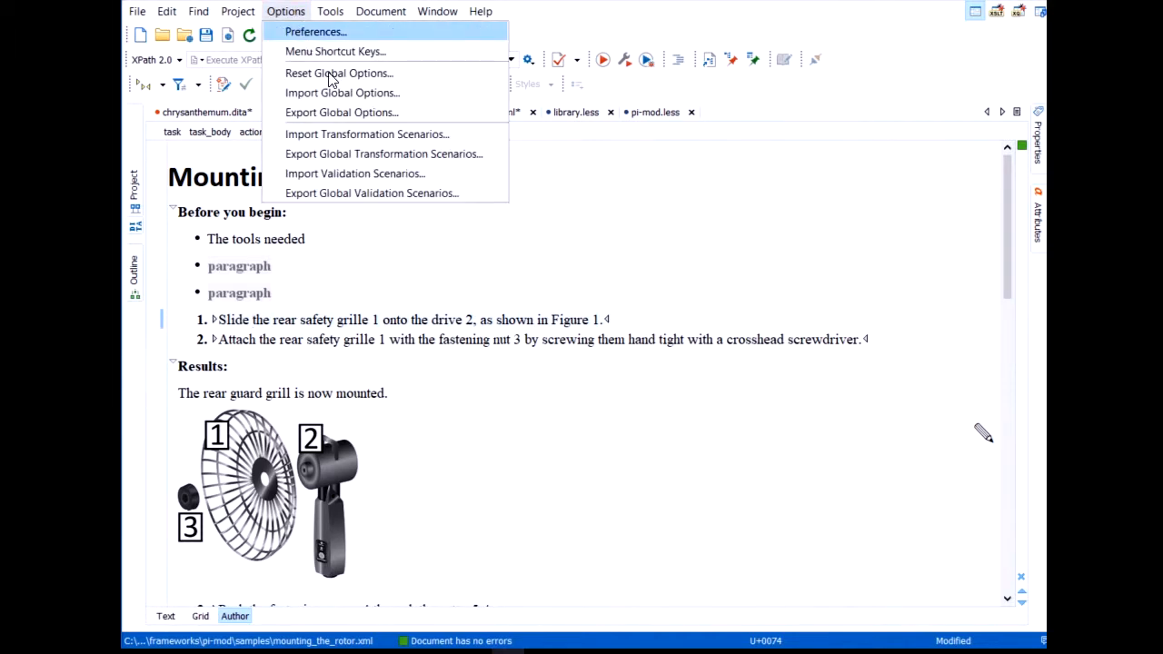
left_click(315, 31)
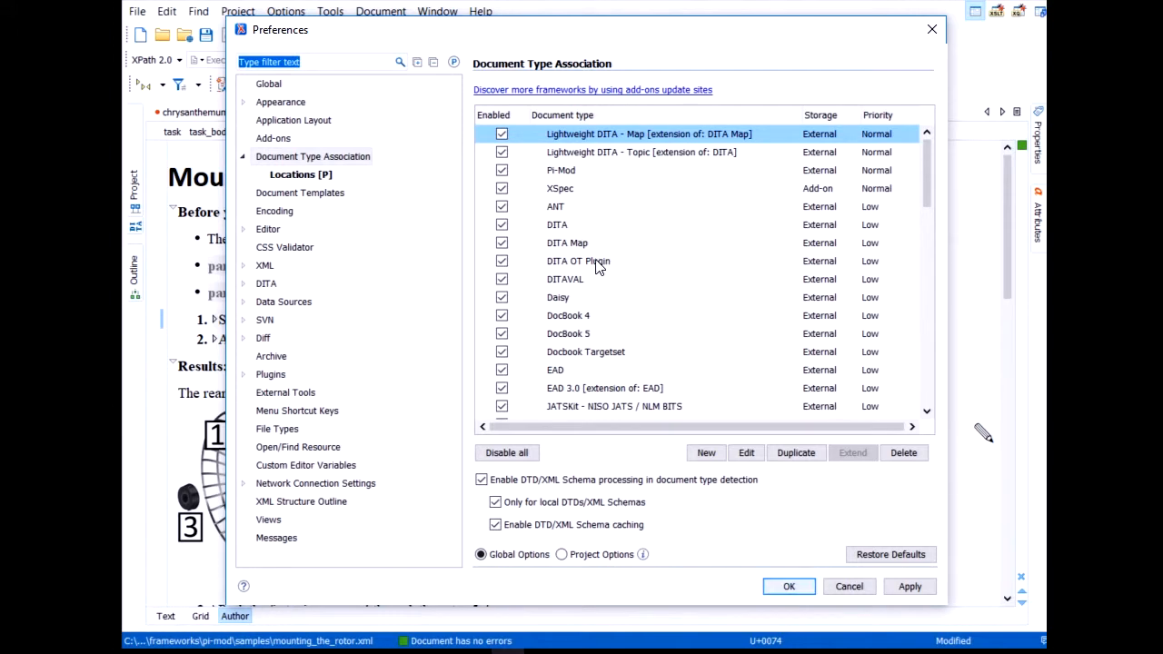
double_click(571, 171)
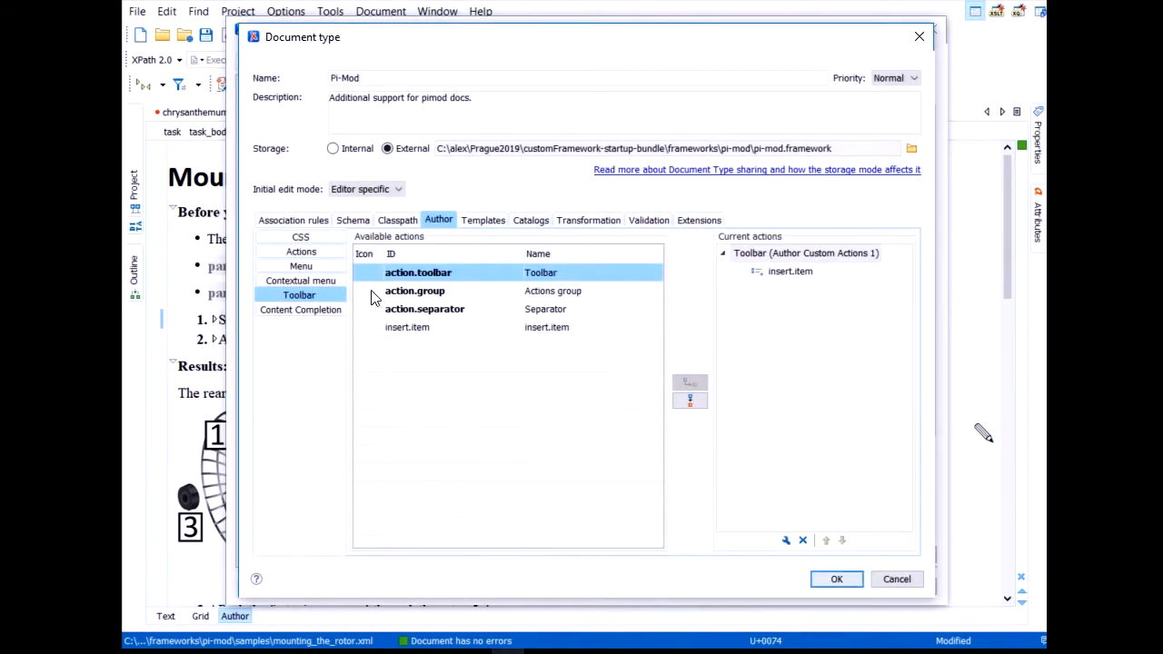
left_click(309, 254)
double_click(467, 258)
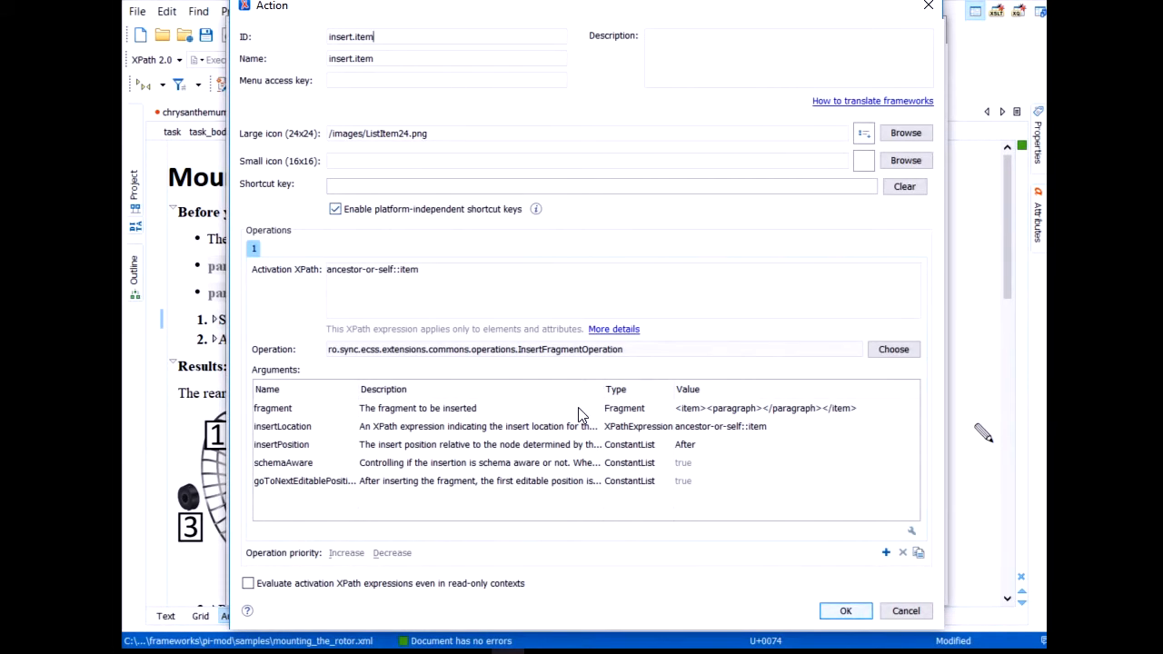
Add a second operation with activation XPath ancestor-or-self::action, using InsertFragmentOperation
left_click(886, 553)
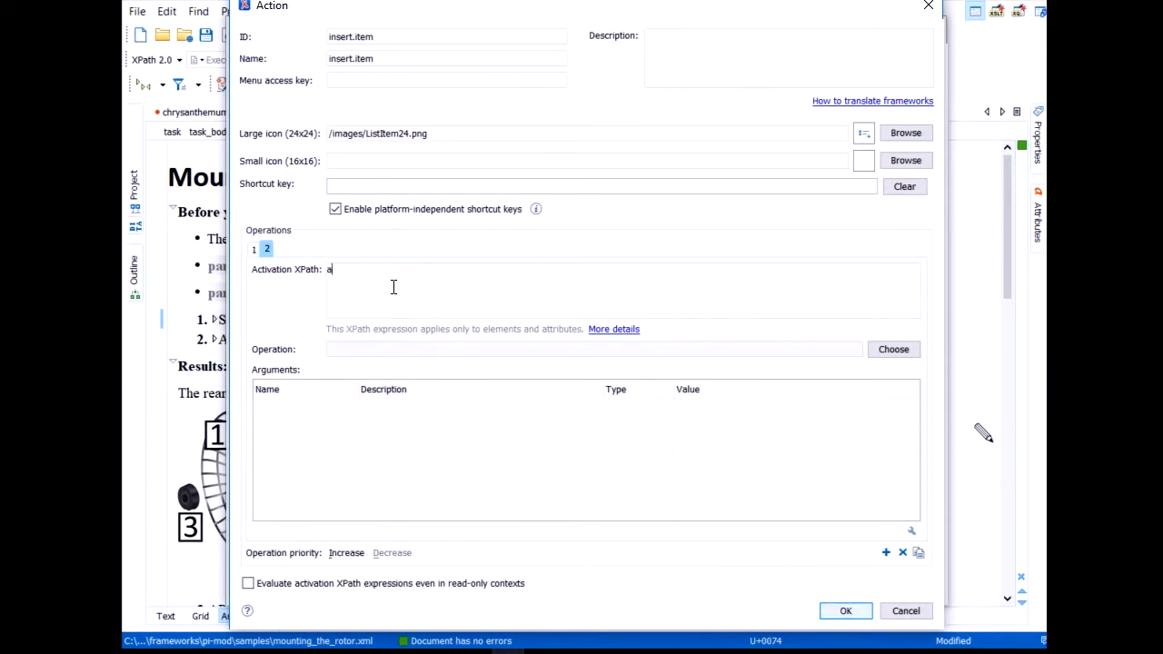
key("BackSpace")
key("BackSpace")
type("ancestor")
type("e")
left_click(898, 353)
left_click(446, 241)
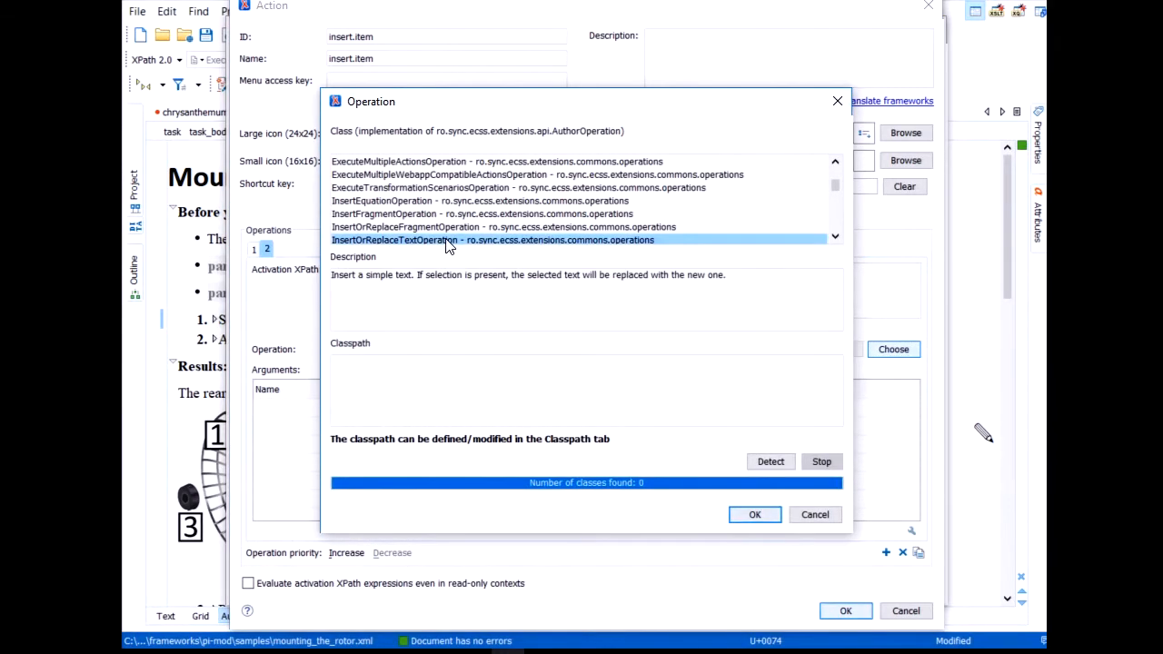
left_click(491, 215)
left_click(750, 512)
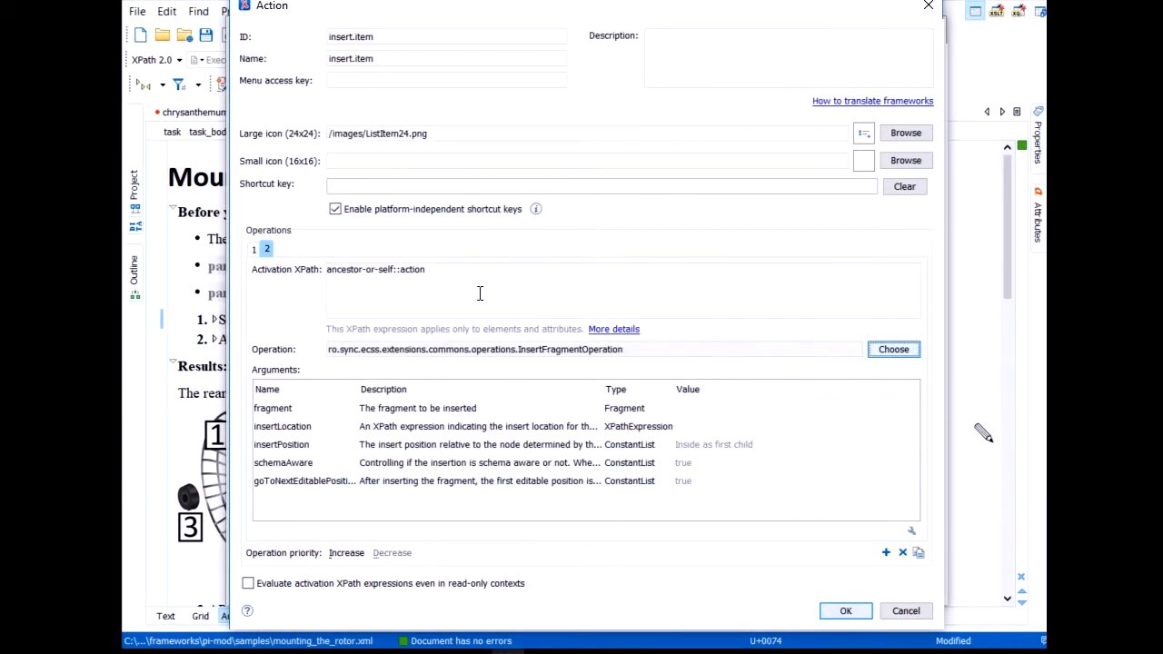
Copy the second operation's activation XPath and set its fragment argument to <action><step></step></action>
triple_click(478, 289)
key("ctrl+c")
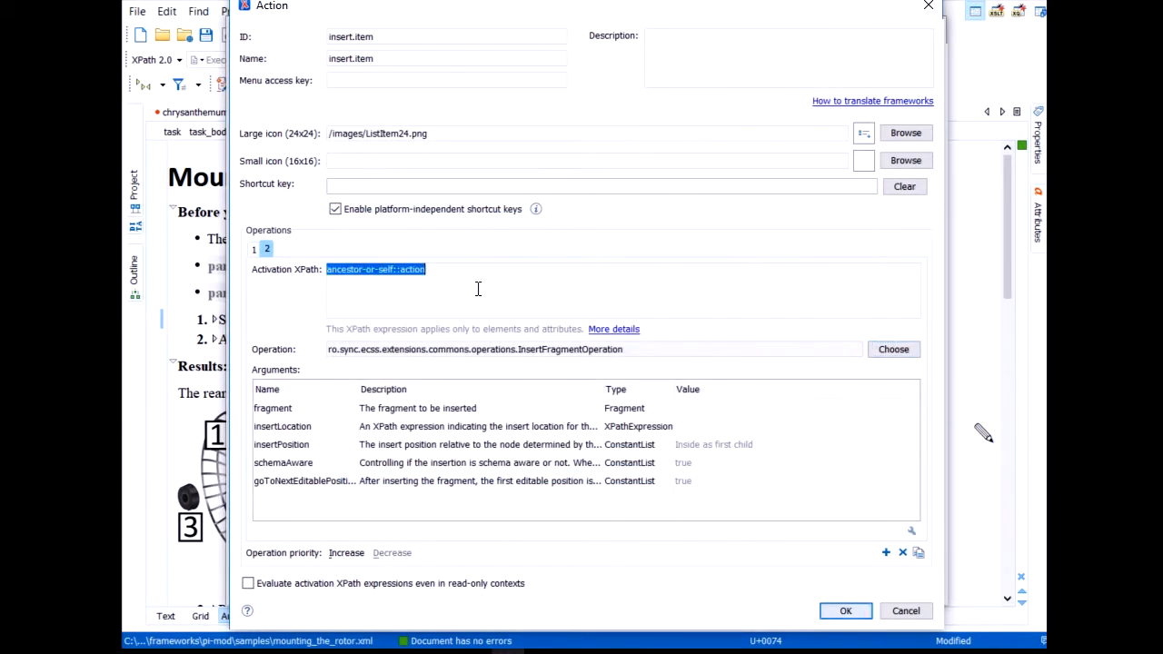
left_click(701, 413)
double_click(695, 416)
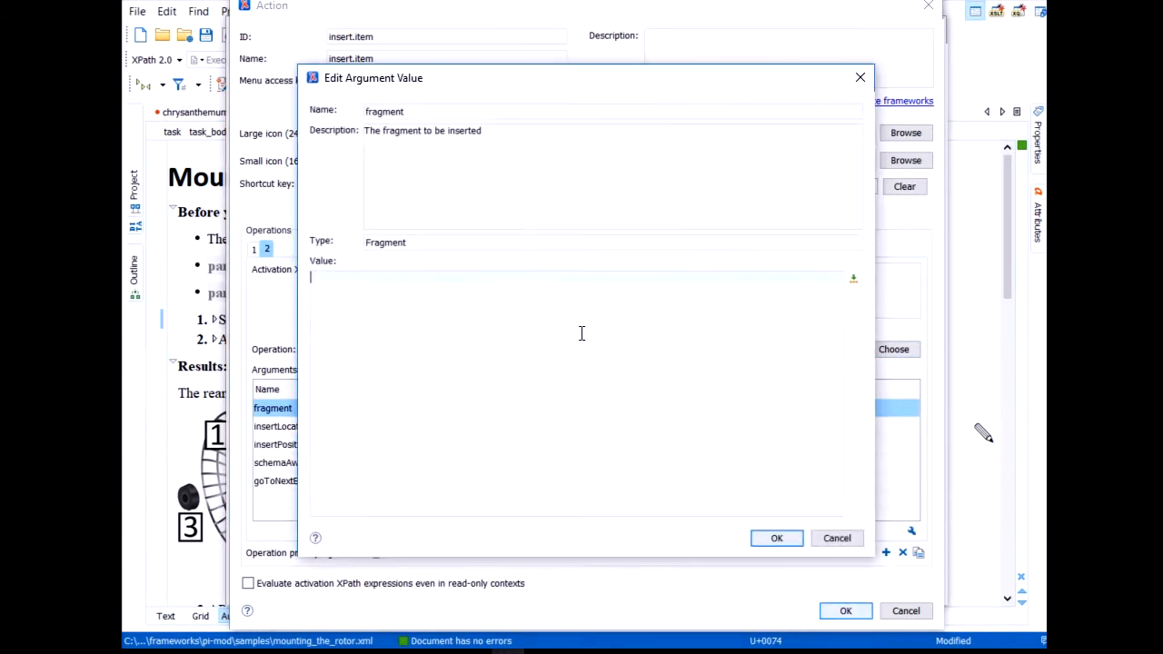
type("<action><step></step></action>")
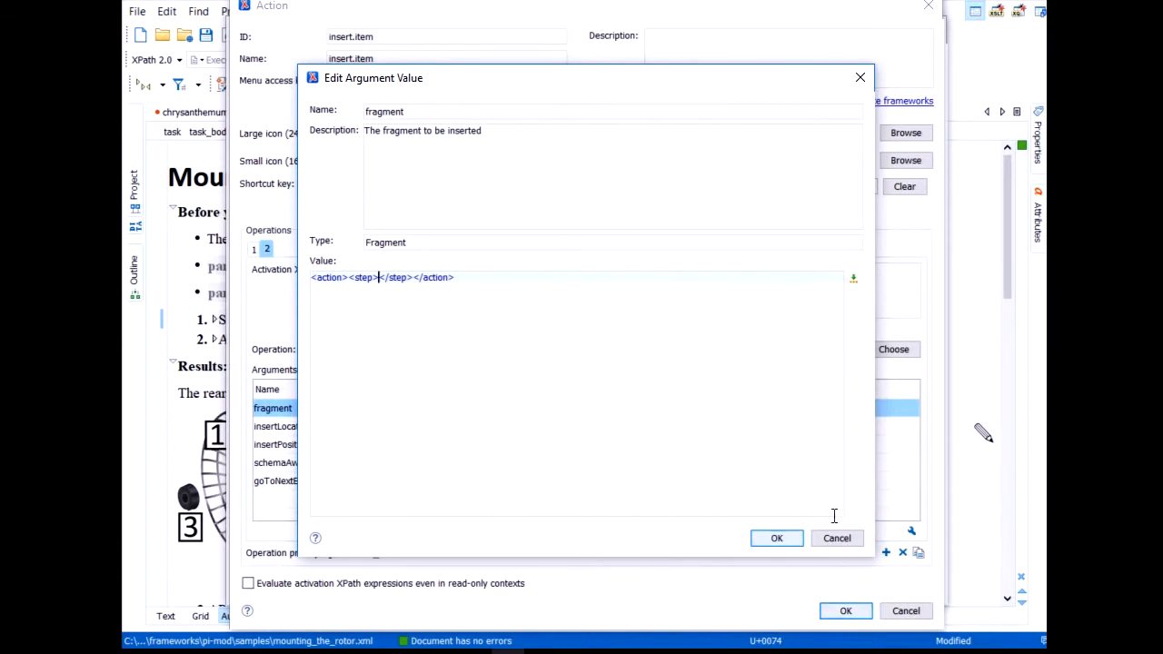
left_click(781, 539)
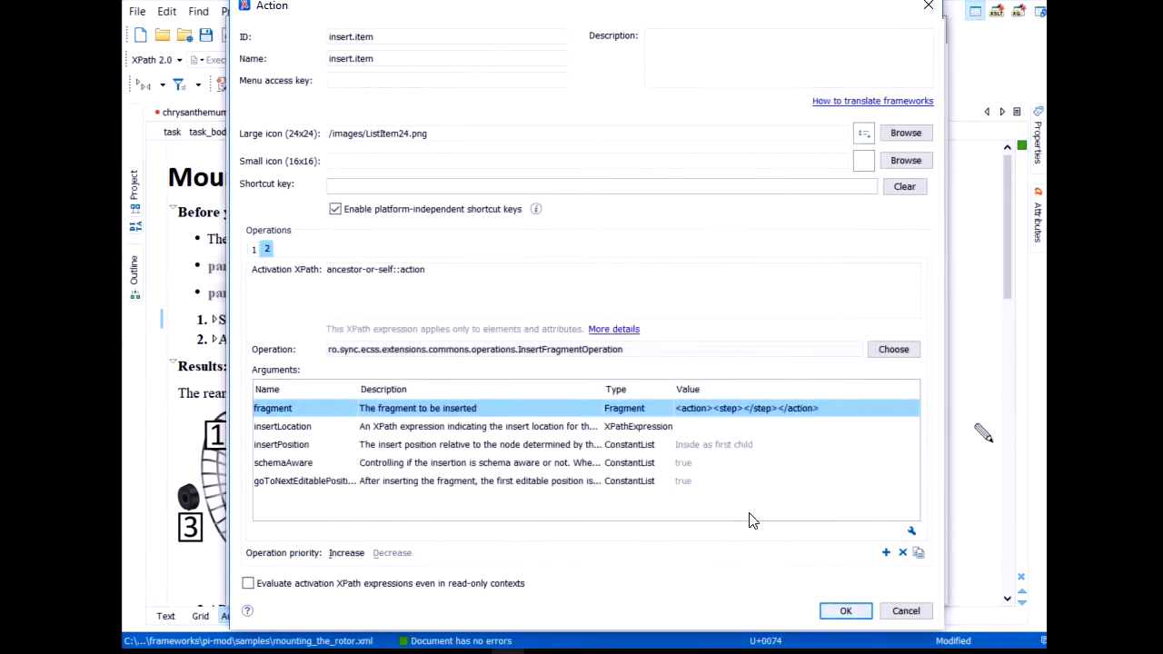
Set the second operation's insertLocation to ancestor-or-self::action and insertPosition to After, and save the action and document type
double_click(696, 431)
key("ctrl+v")
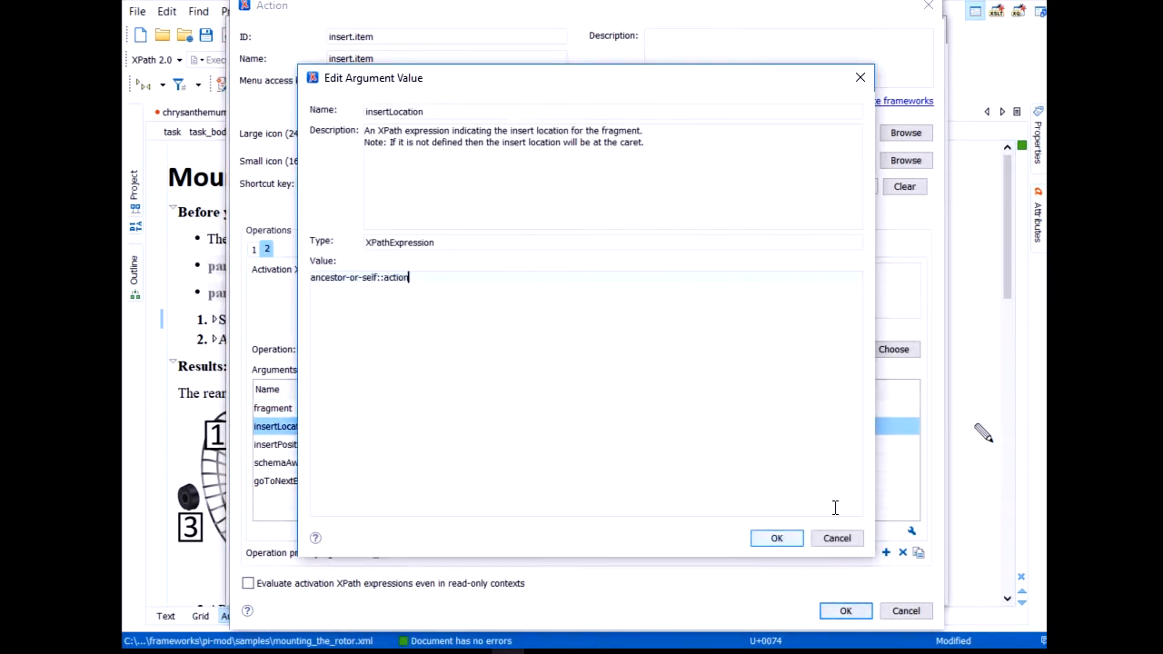
left_click(792, 539)
double_click(732, 445)
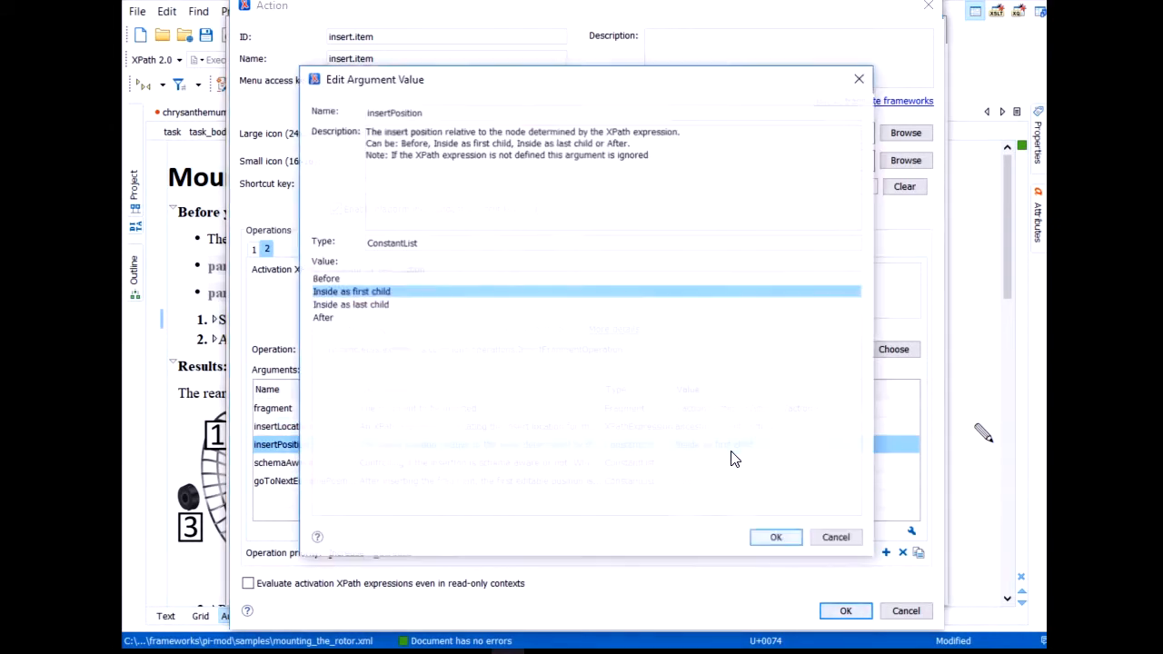
left_click(342, 320)
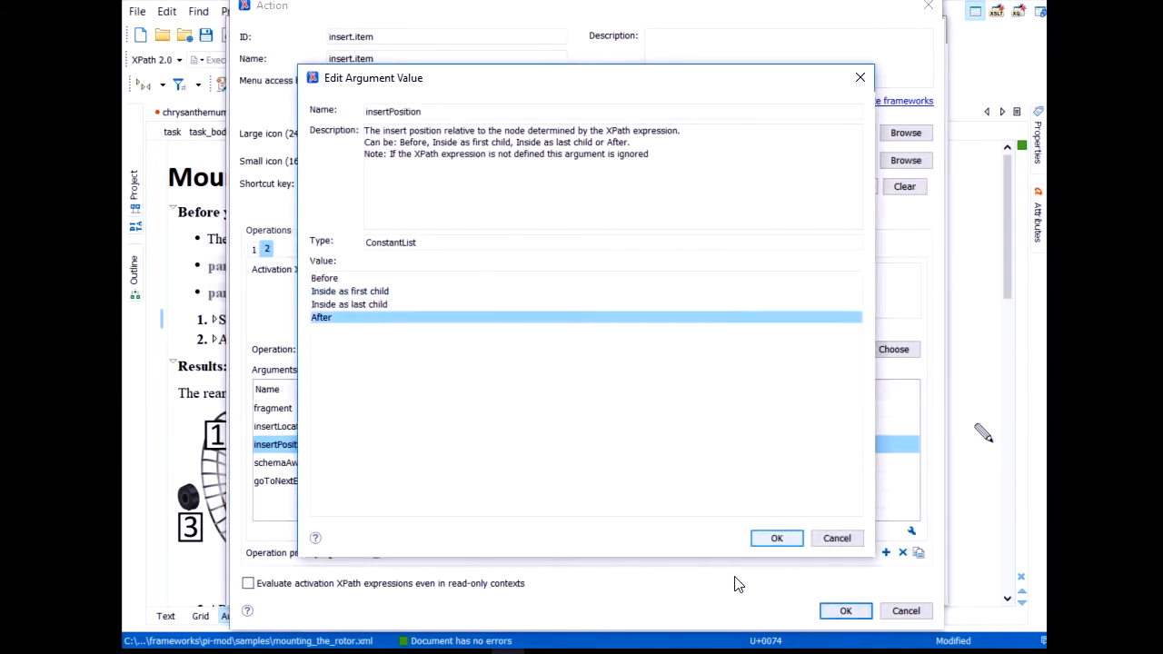
left_click(777, 537)
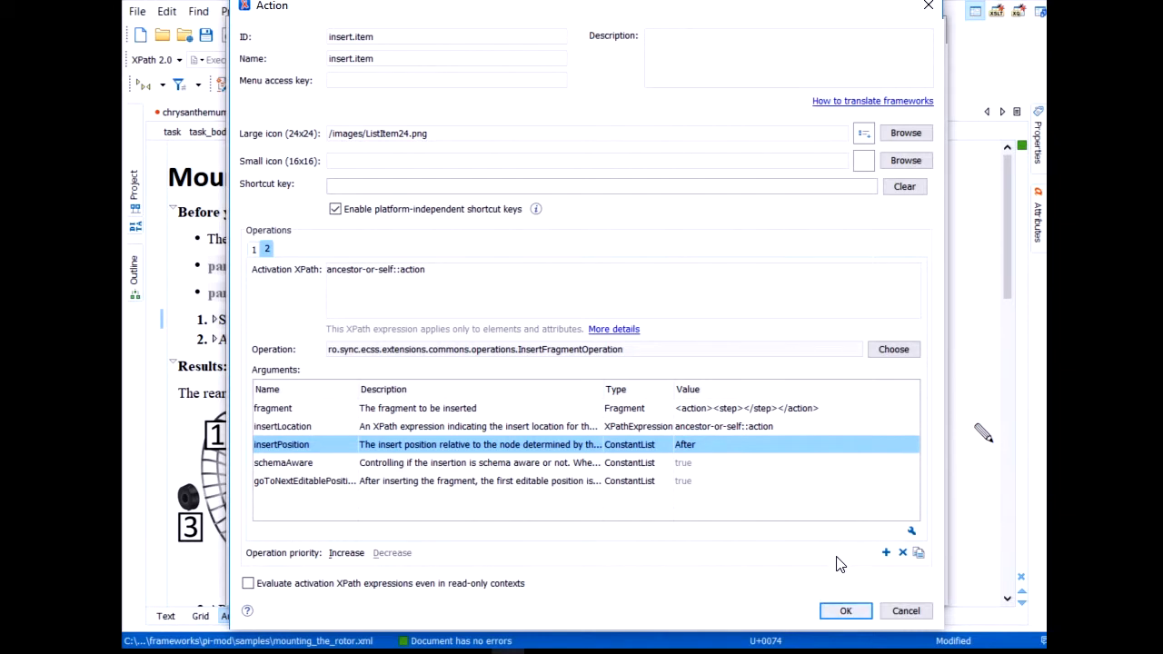
left_click(844, 612)
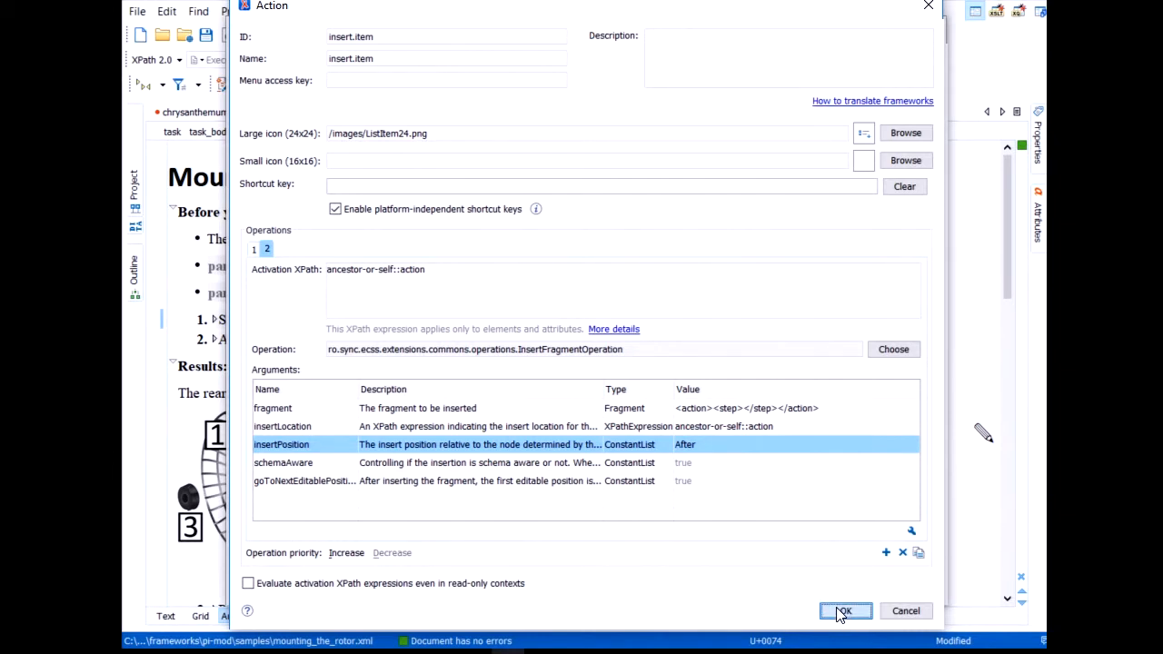
left_click(837, 579)
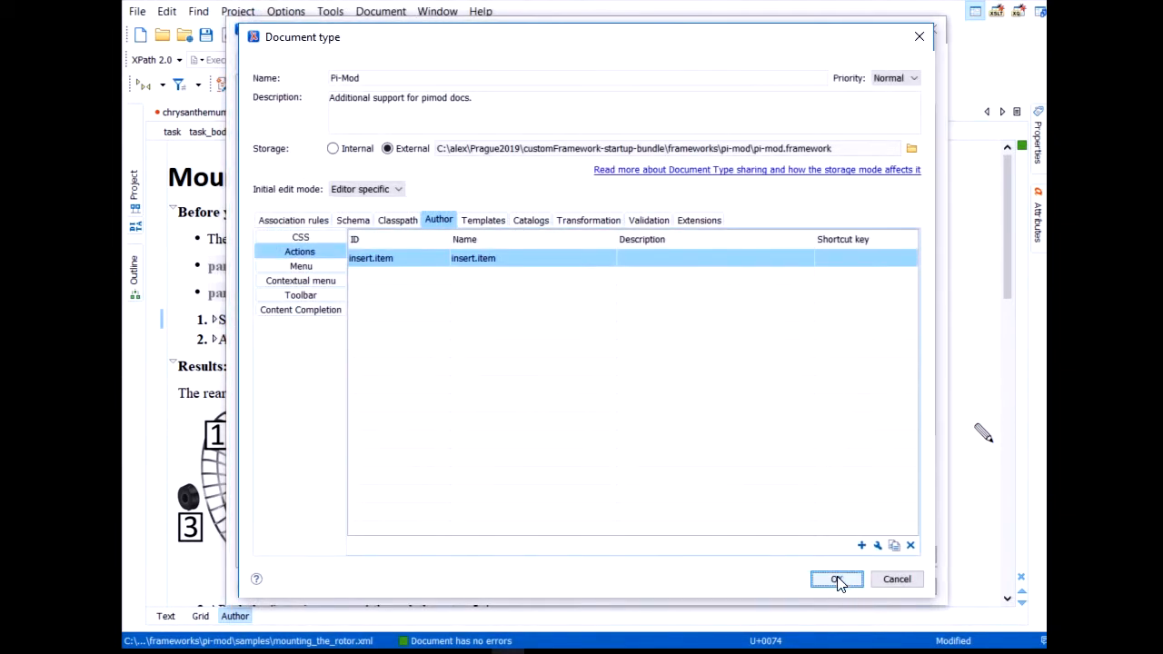
left_click(784, 587)
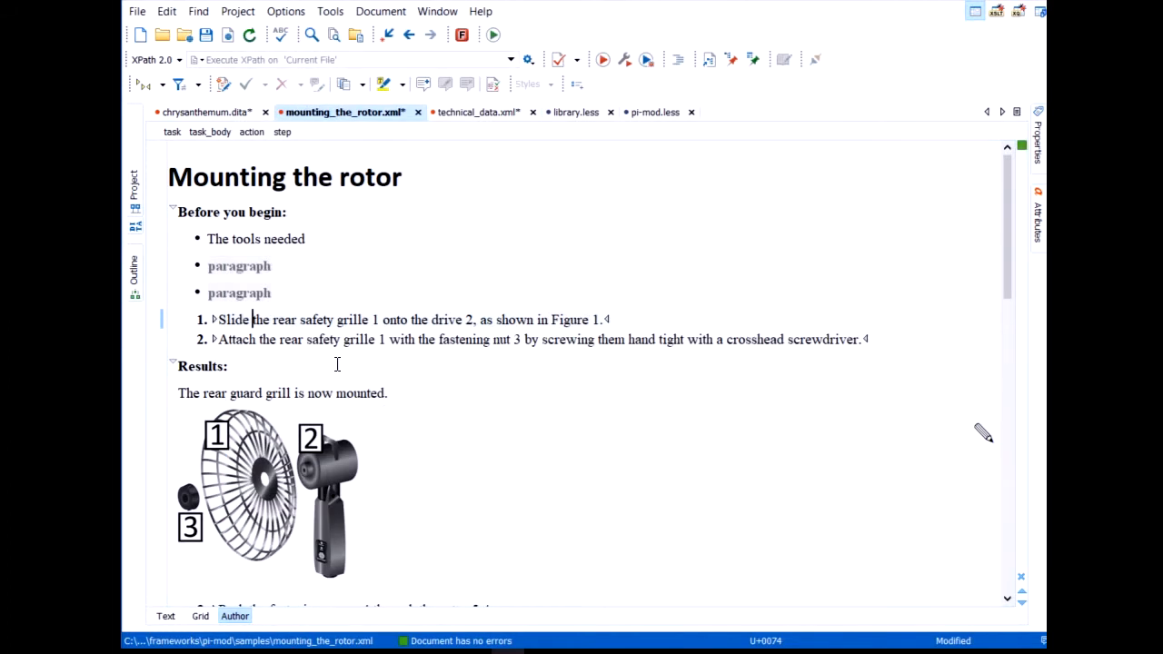
Use the insert.item action to add a step after step 1 and an item after the last Before-you-begin item, and save mounting_the_rotor.xml
scroll(282, 336, "down", 1)
key("Left")
key("Left")
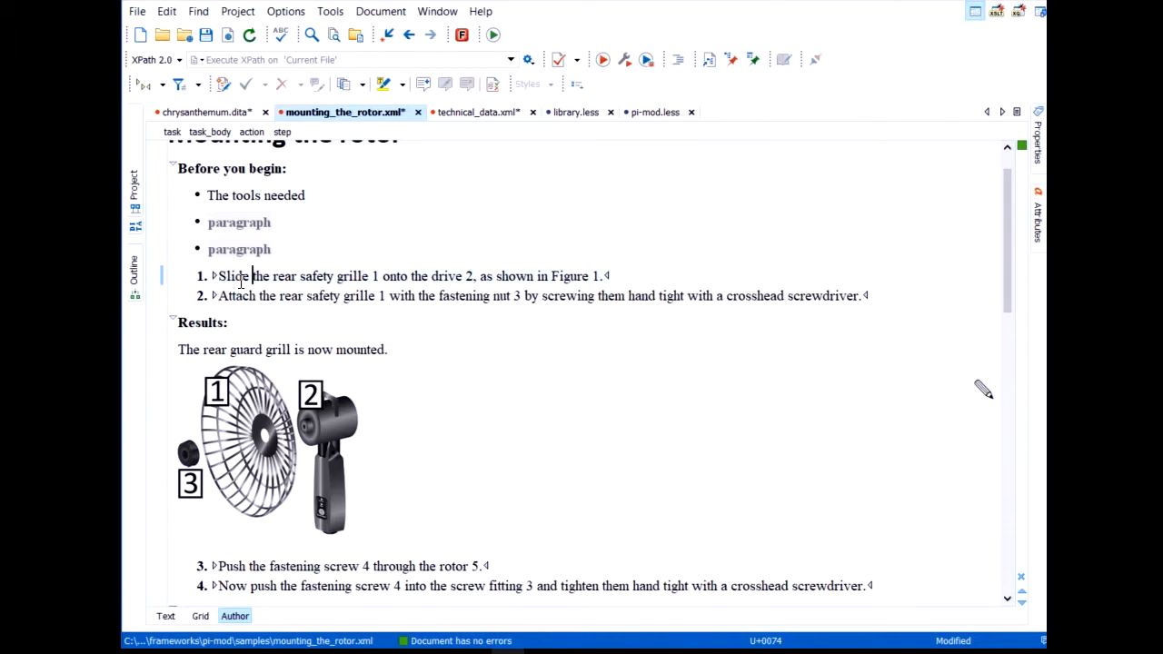
left_click(578, 85)
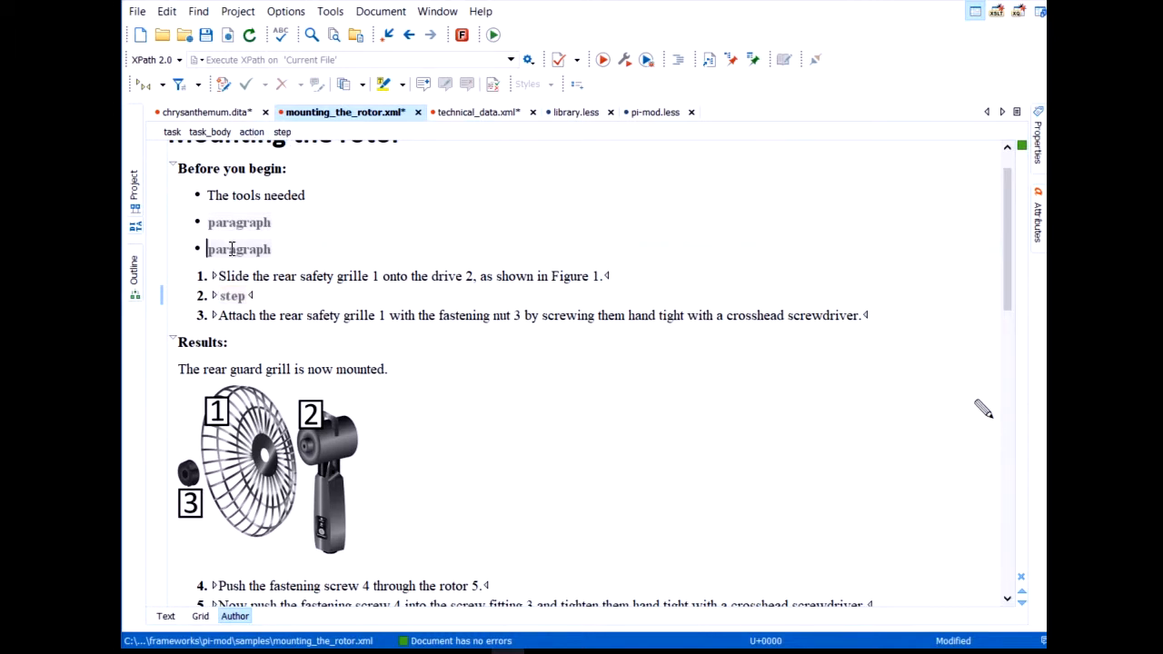
left_click(576, 84)
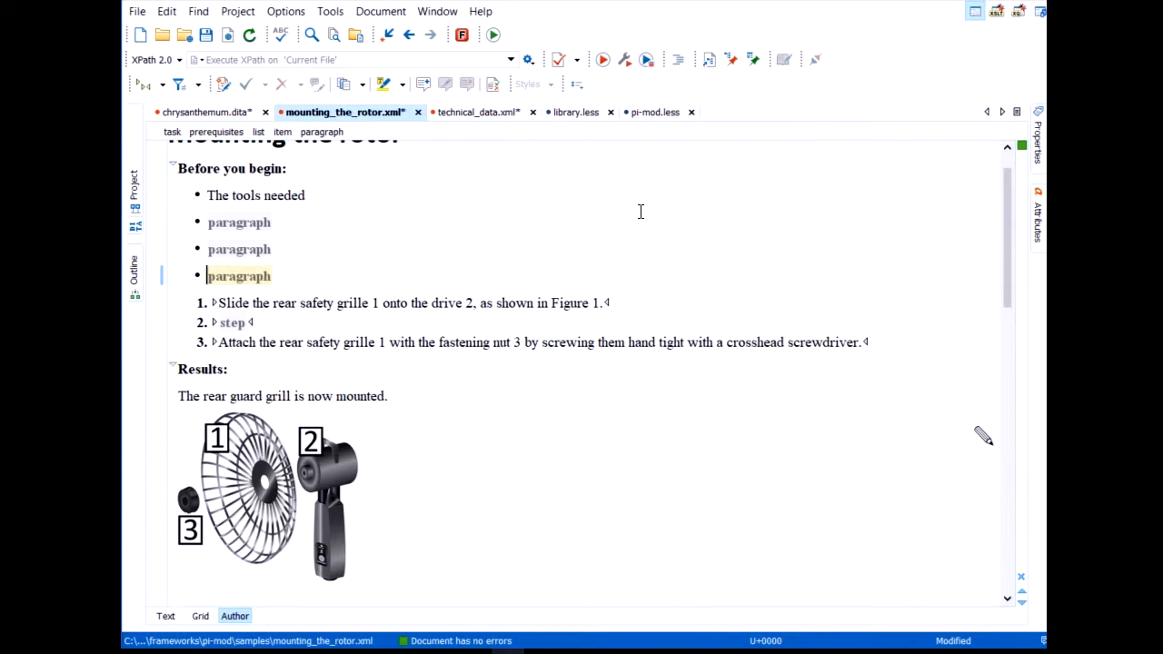
key("ctrl+s")
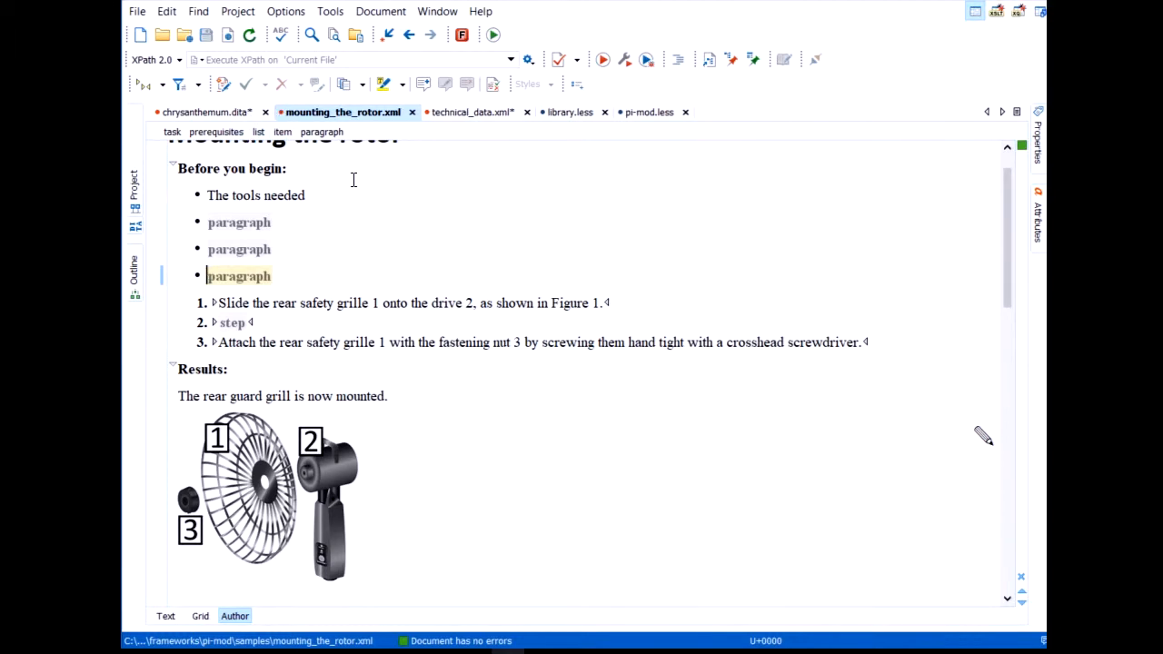
Switch to technical_data.xml and place the cursor in the T3-B cell of the table's first Model row
left_click(473, 116)
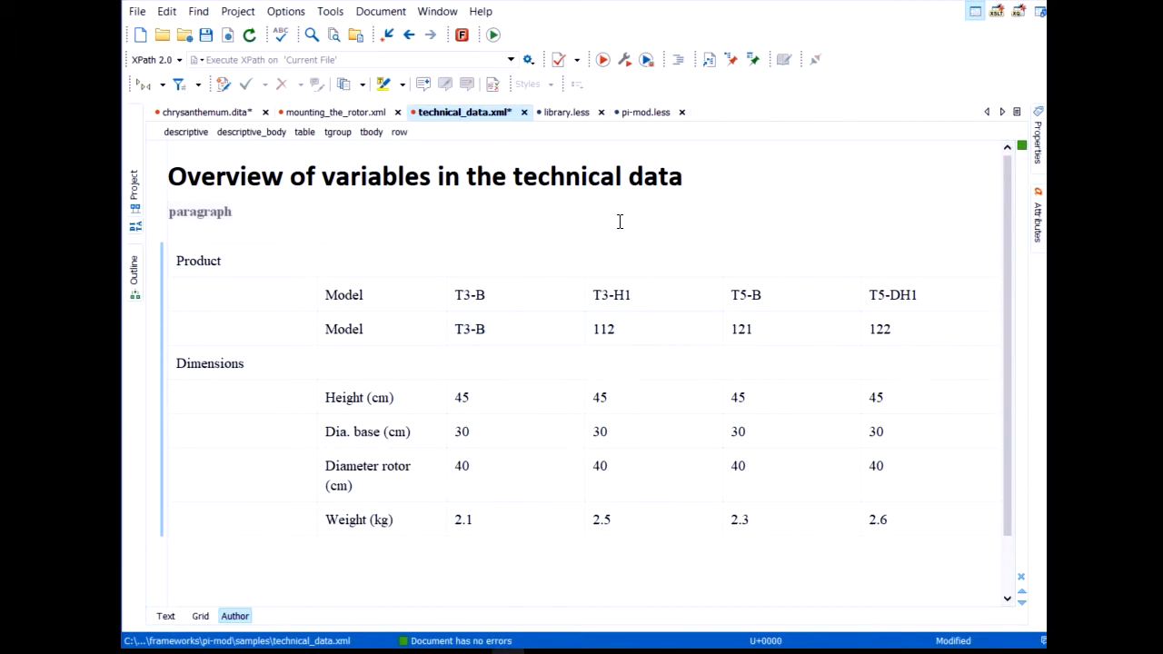
left_click(488, 324)
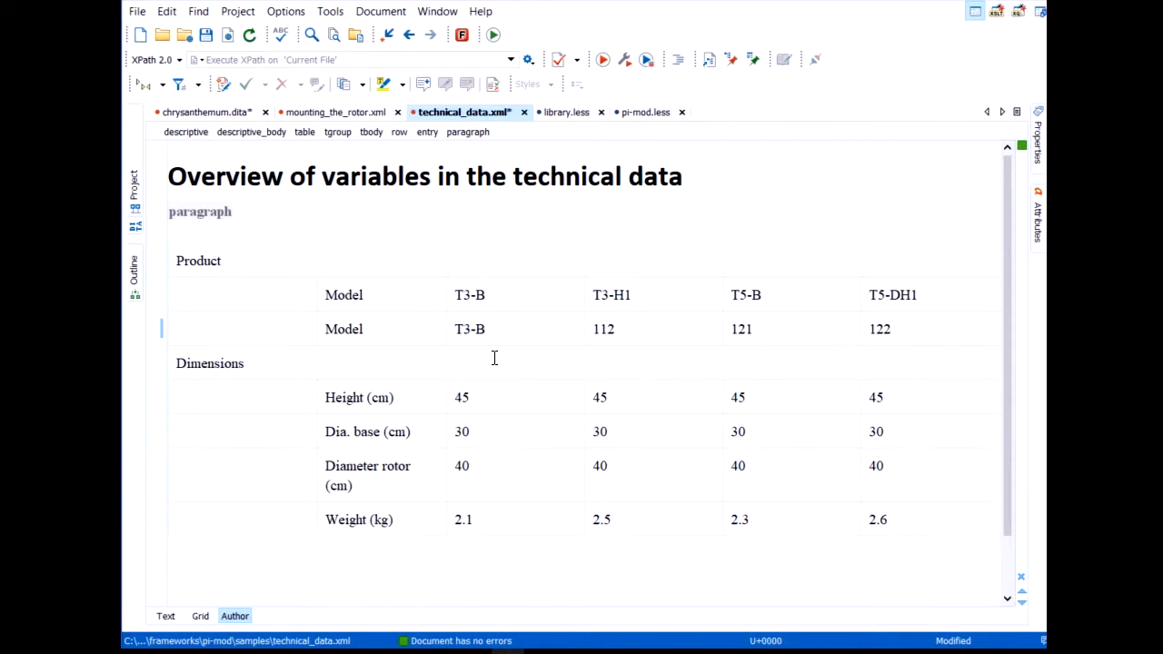
left_click(508, 293)
Keep the Project view docked beside the editor and copy docbook.jar from the resources folder into the pi-mod framework folder
left_click(136, 189)
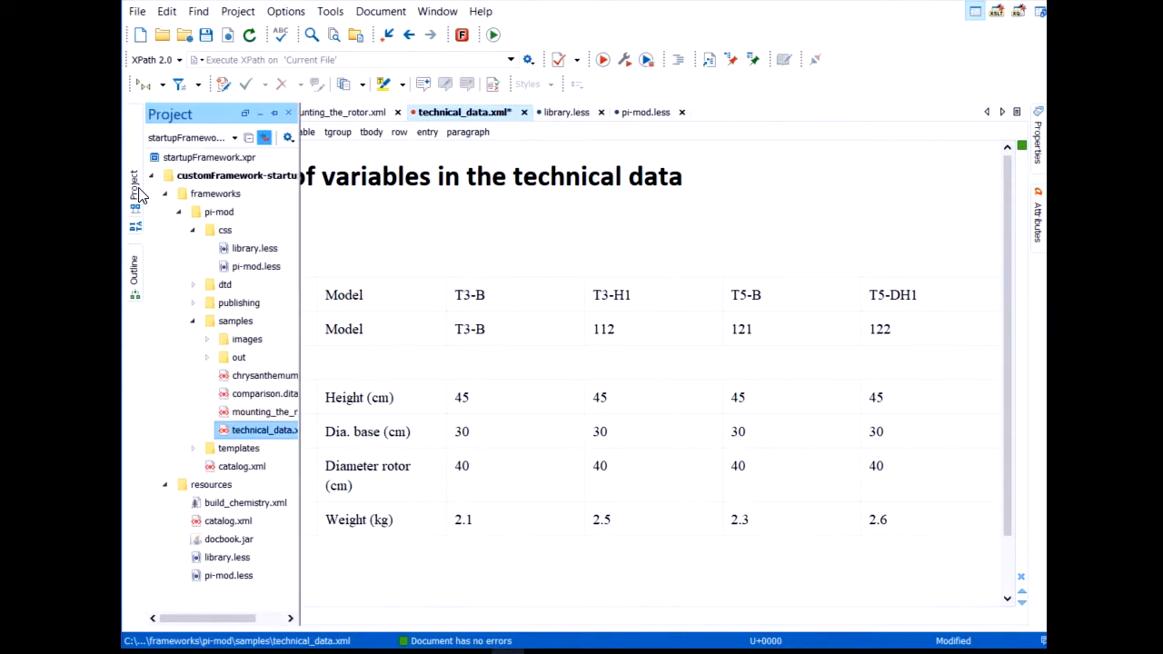
left_click(274, 113)
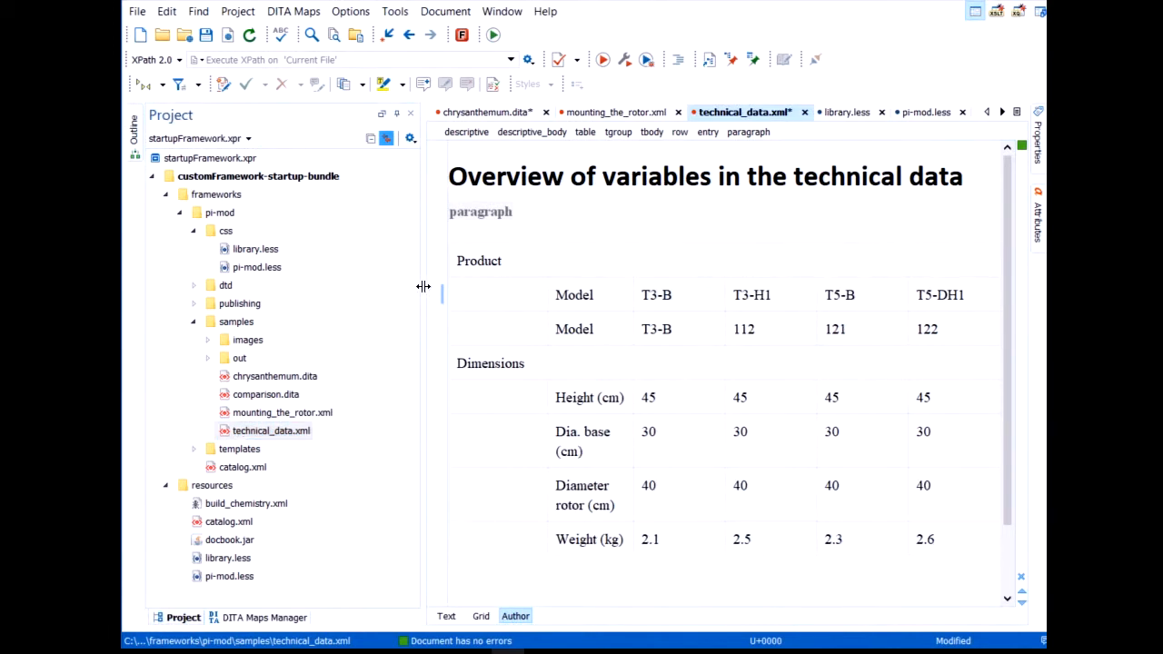
left_click_drag(423, 283, 371, 293)
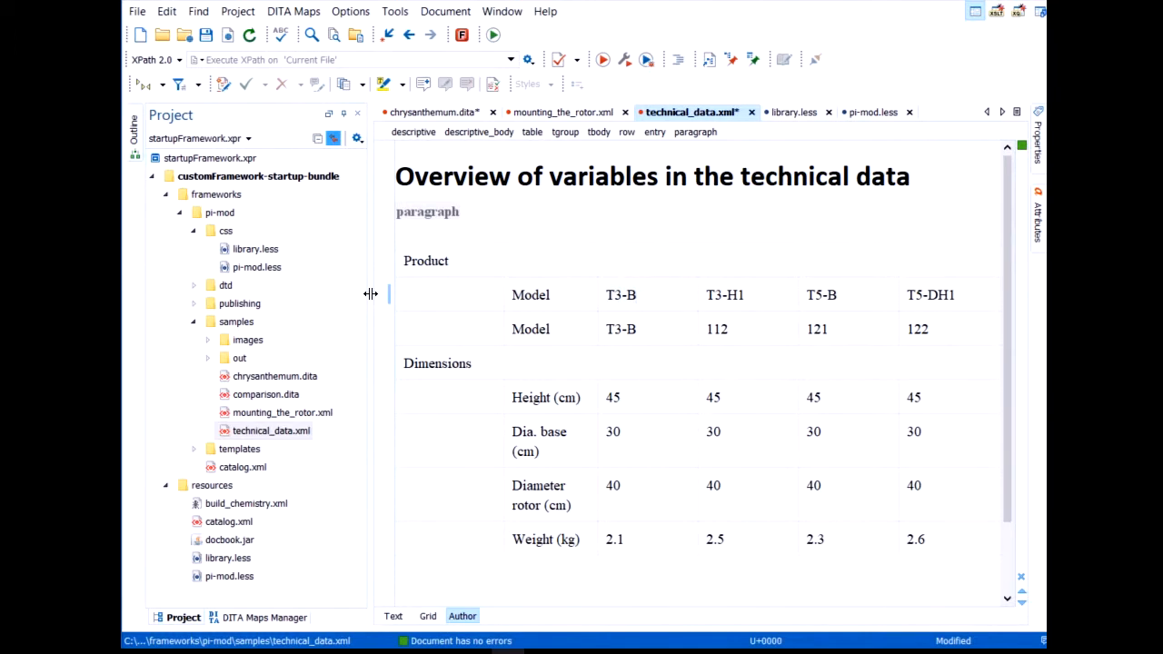
left_click(242, 545)
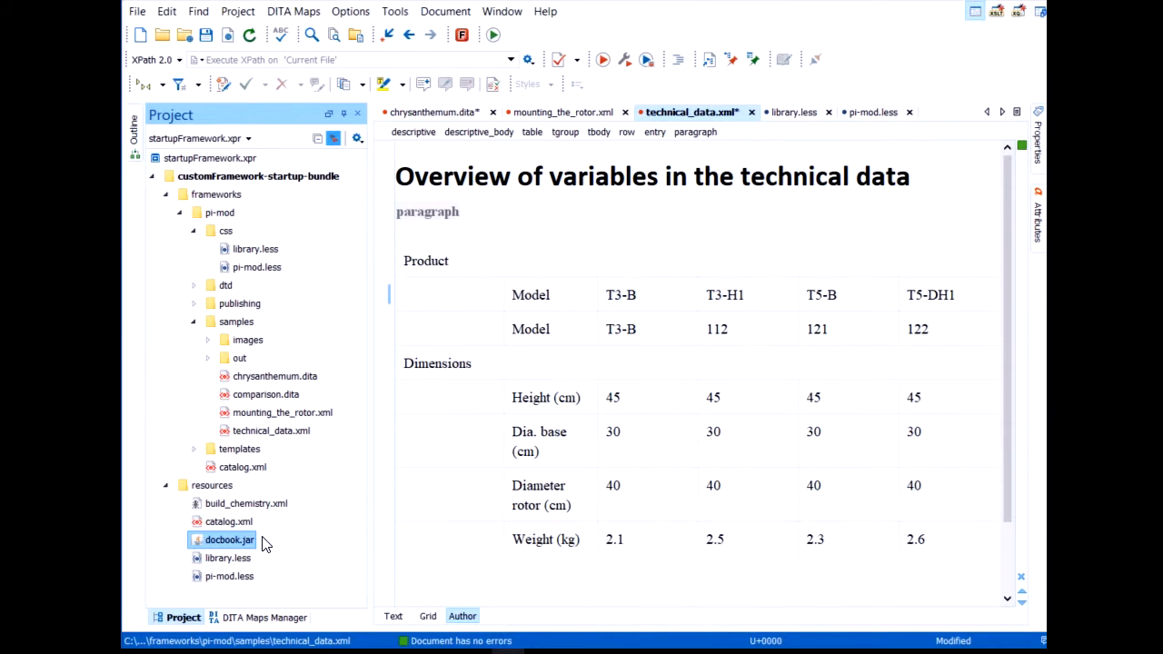
left_click(220, 523)
left_click(228, 540)
mouse_move(232, 543)
left_mouse_down()
mouse_move(244, 545)
mouse_move(279, 454)
mouse_move(254, 259)
mouse_move(235, 213)
mouse_move(277, 220)
mouse_move(227, 215)
left_mouse_up()
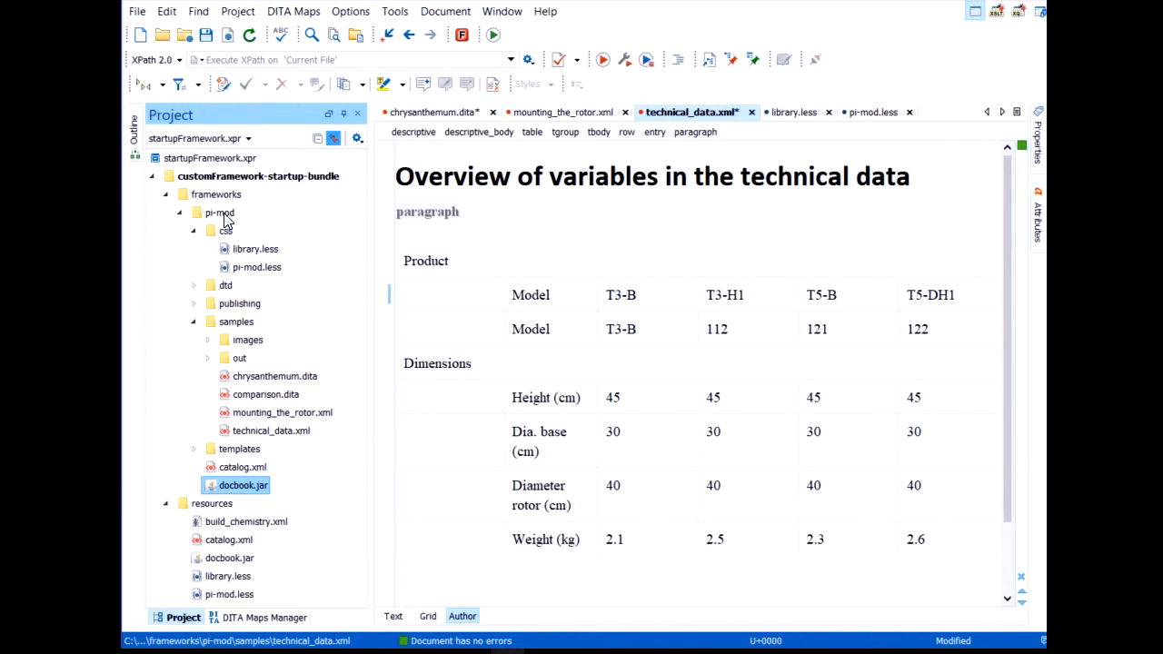
left_click(224, 215)
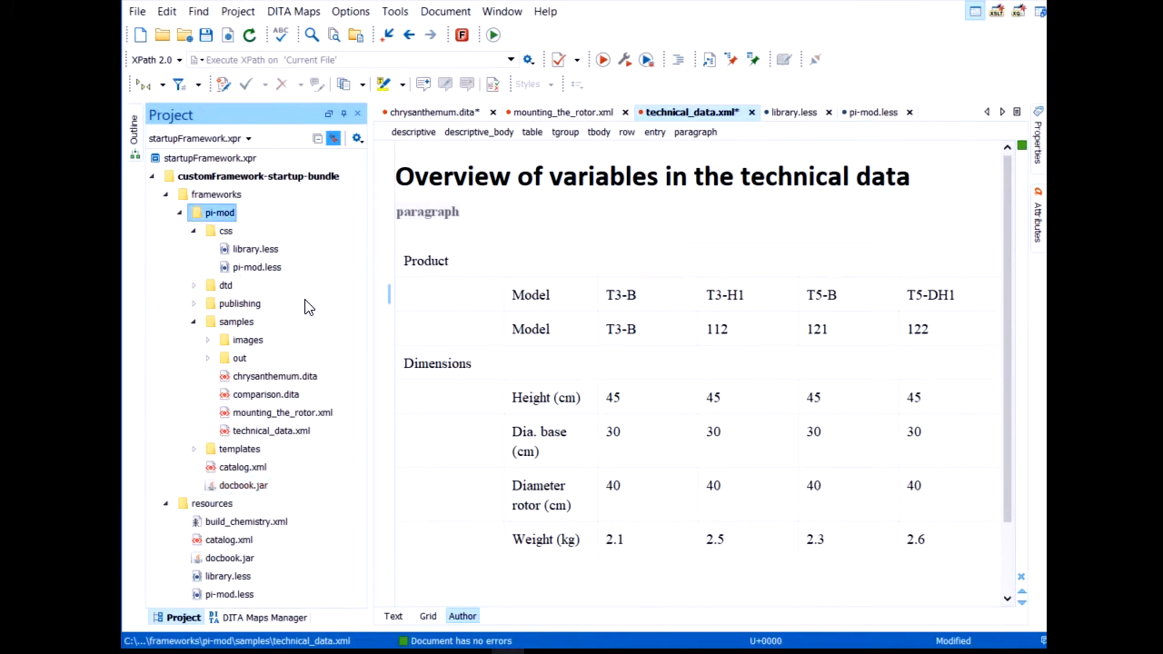
Open the Pi-Mod document type configuration and add an Author action with ID and name insert.row
left_click(350, 11)
left_click(381, 31)
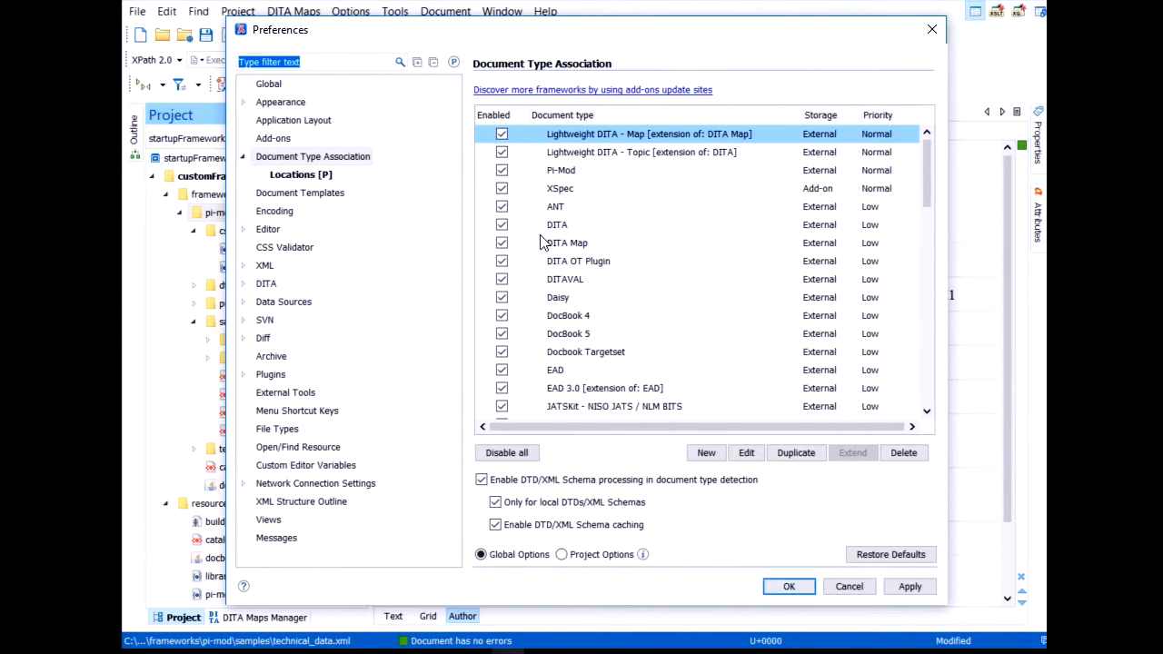
left_click(593, 171)
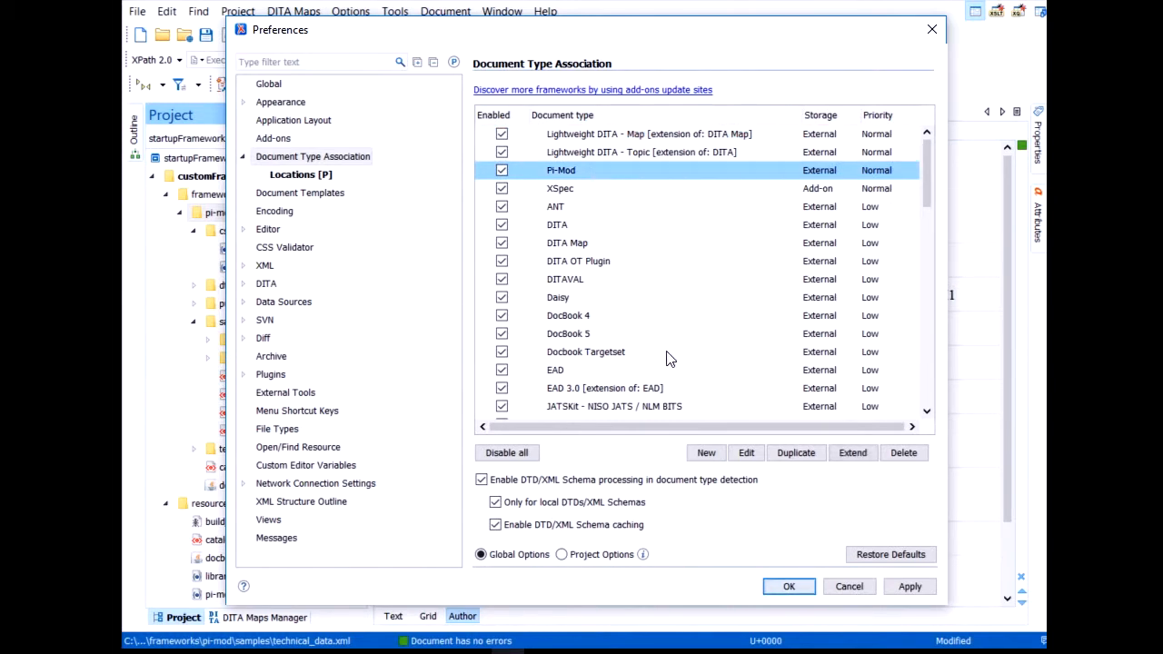
double_click(623, 170)
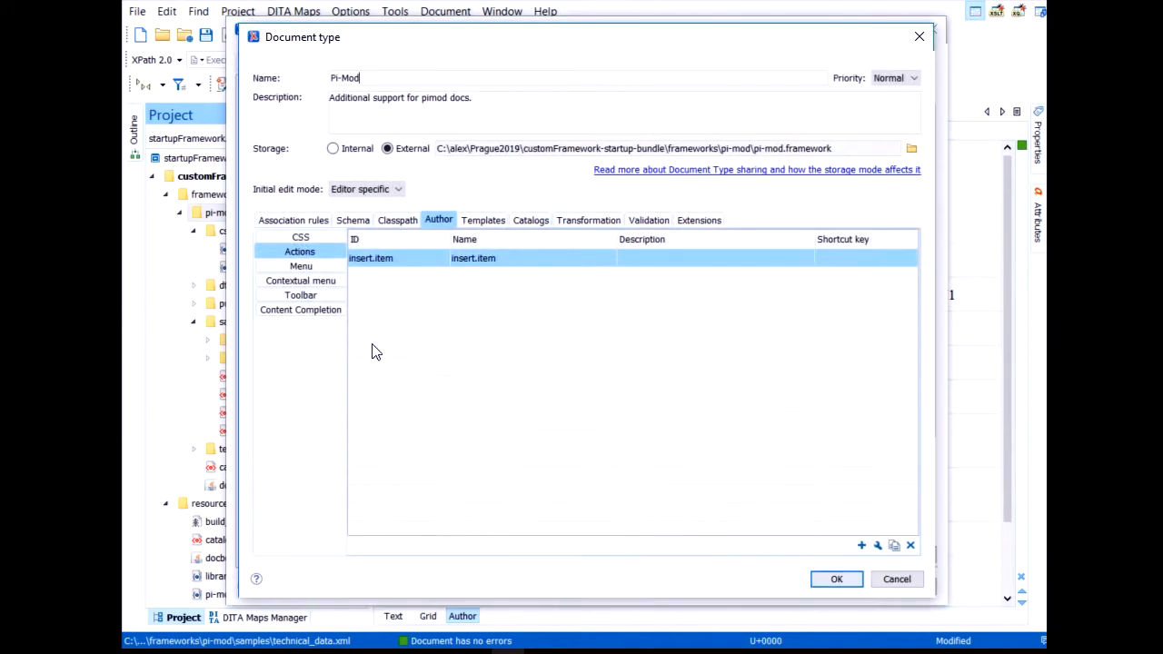
left_click(861, 545)
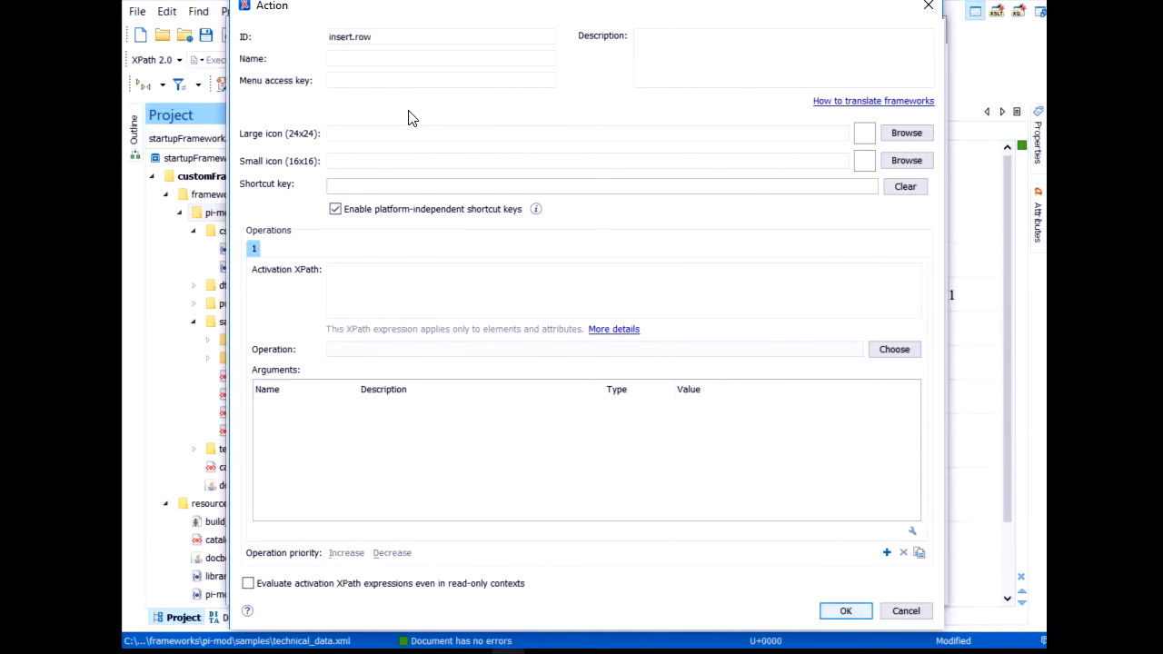
key("ctrl+a")
key("ctrl+c")
left_click(403, 53)
key("ctrl+v")
type("/")
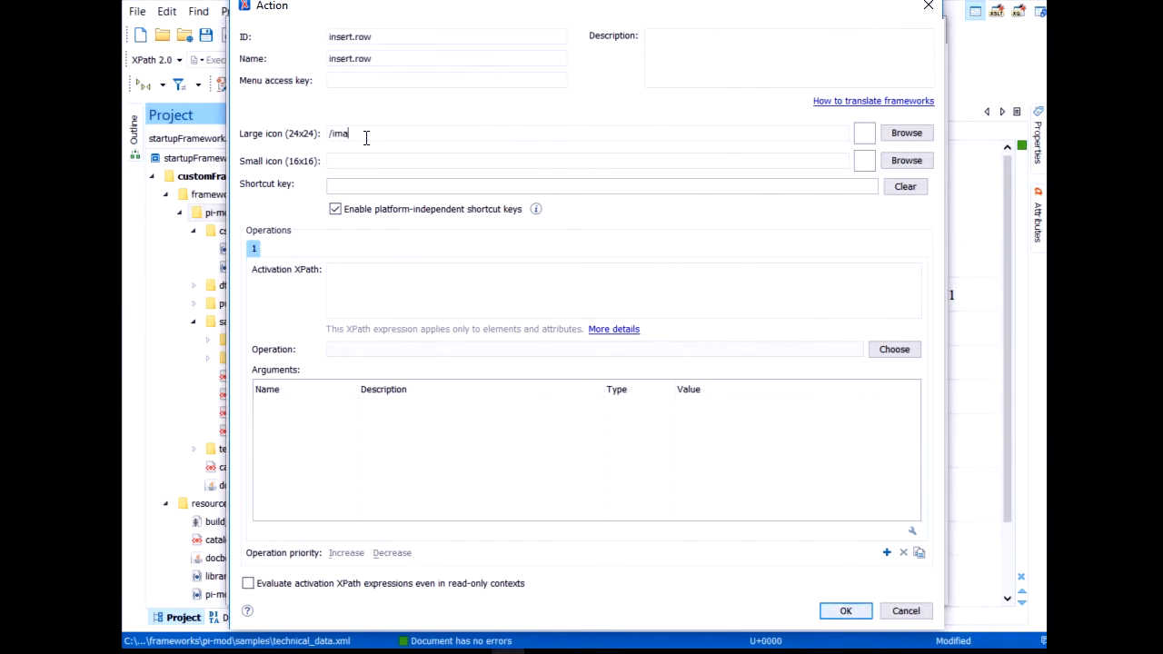
left_click(841, 612)
Add ${framework}/docbook.jar to the Pi-Mod document type's classpath
left_click(391, 223)
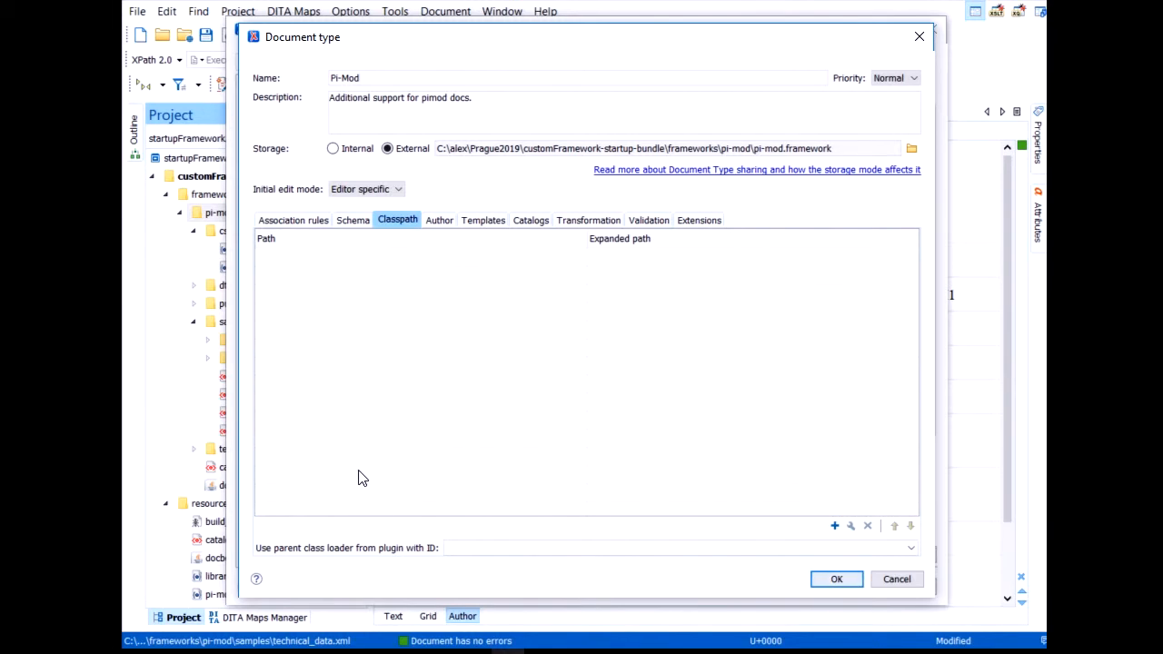
left_click(834, 526)
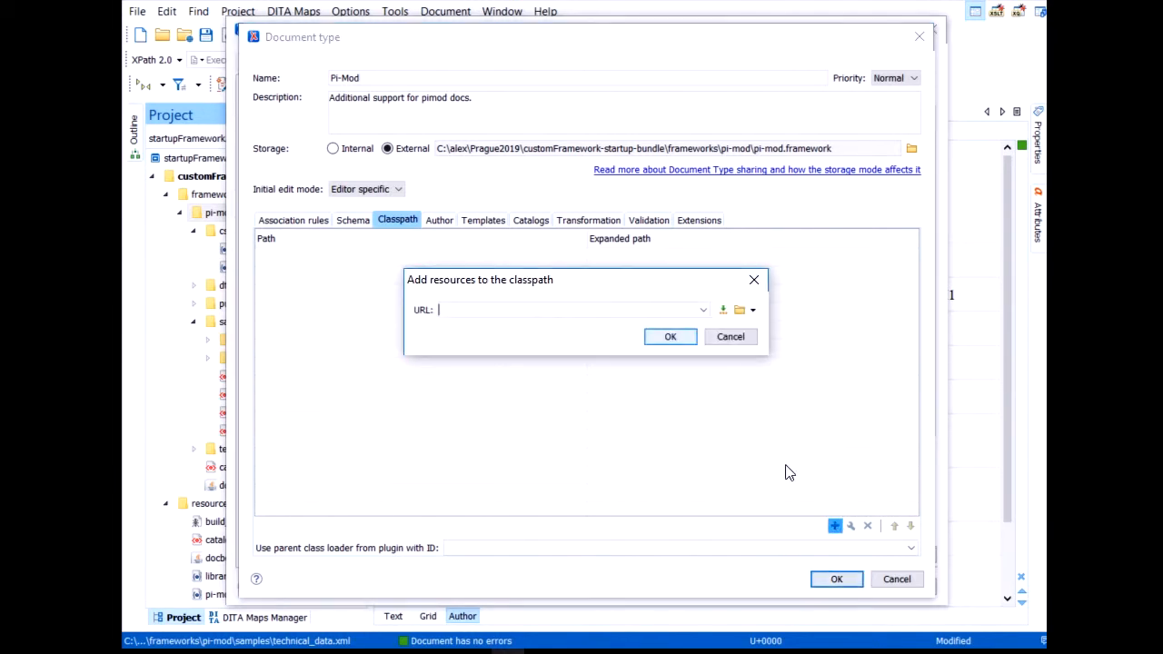
left_click(723, 310)
left_click(560, 329)
type("/docbook.")
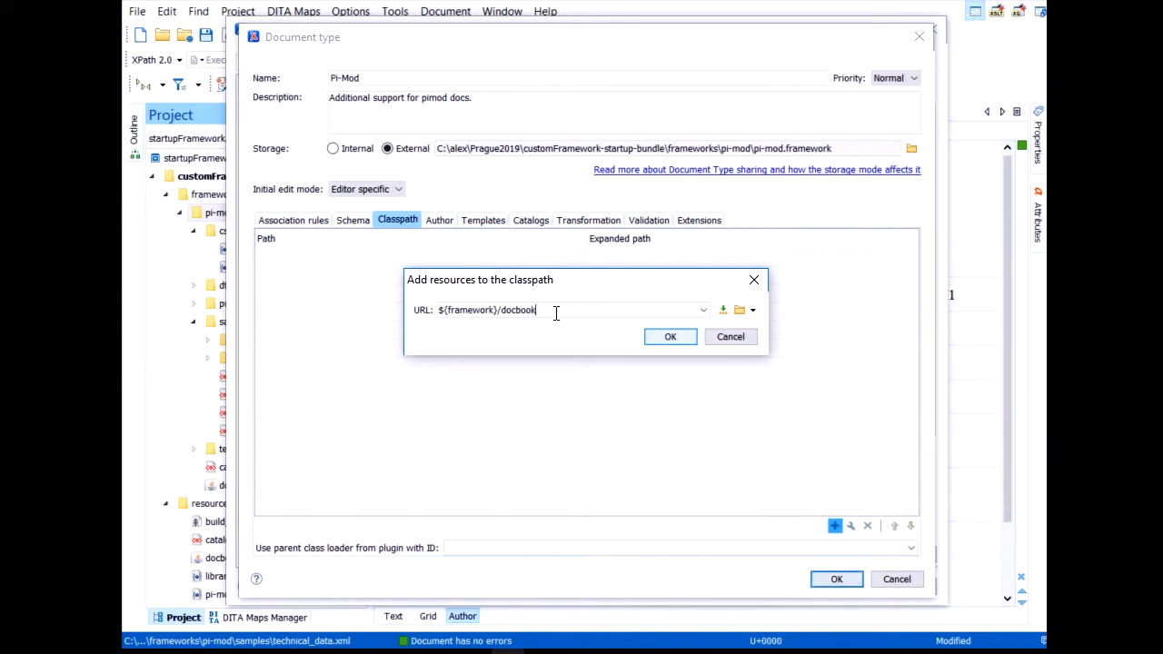
type("jar")
left_click(669, 335)
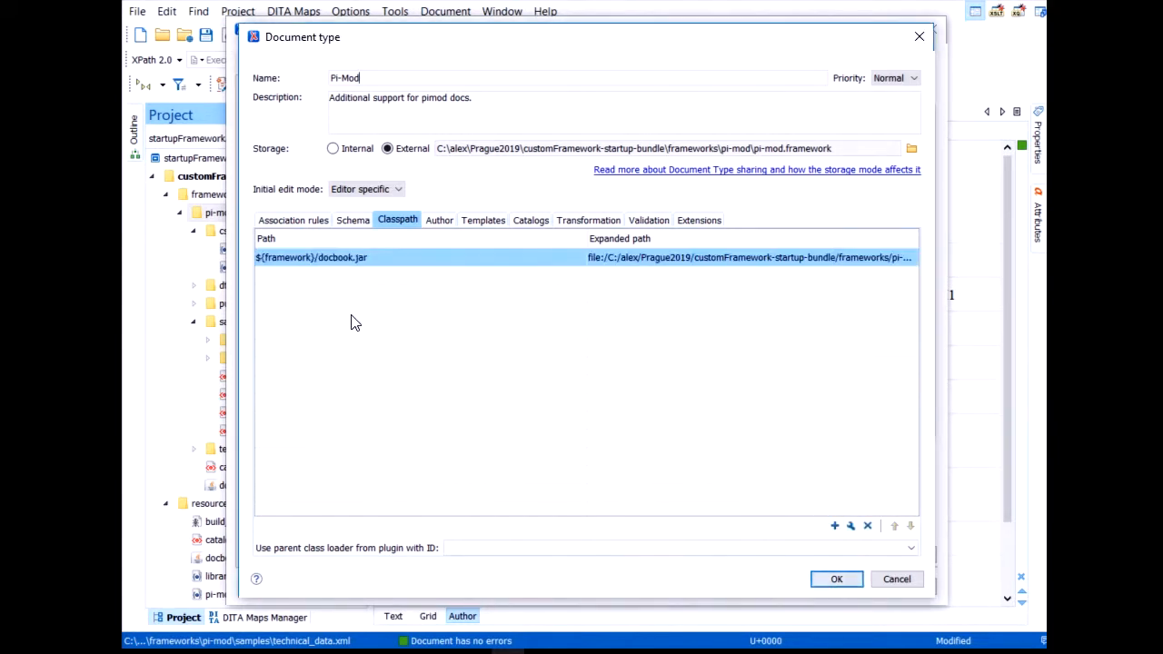
Reopen the insert.row action and set its large icon to /images/TableRow24.png
left_click(437, 224)
double_click(461, 276)
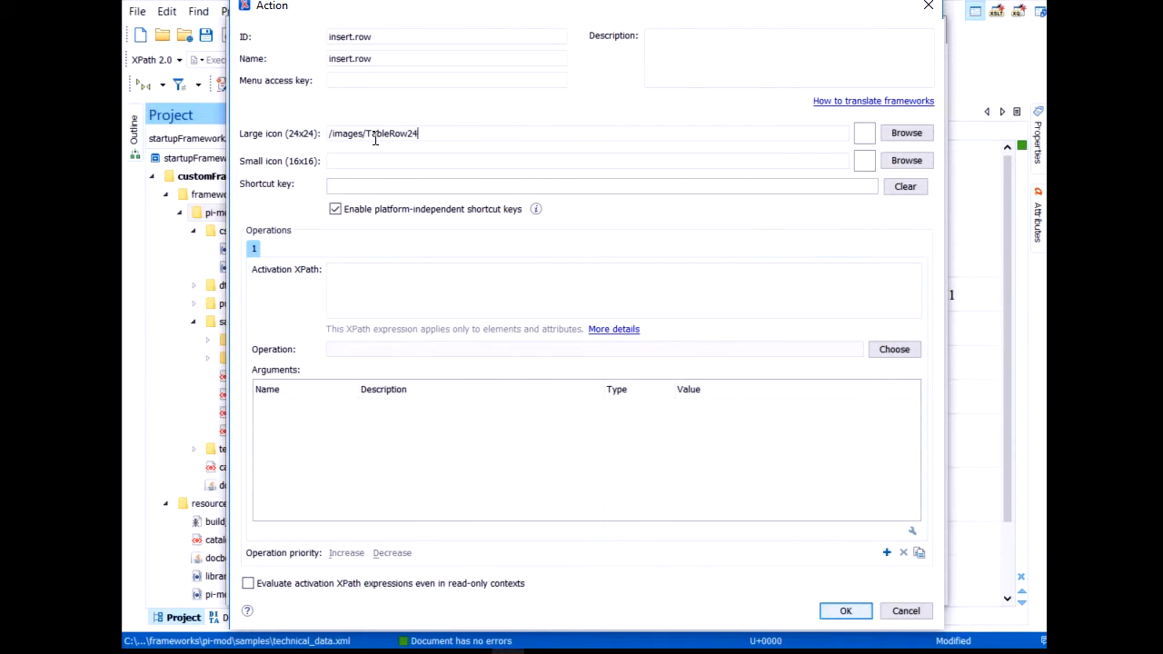
type("ng")
left_click_drag(364, 134, 437, 136)
left_click(352, 160)
Choose InsertRowOperation from the ro.sync.ecss.extensions.commons.table.operations.cals package as the insert.row action's operation
left_click(900, 352)
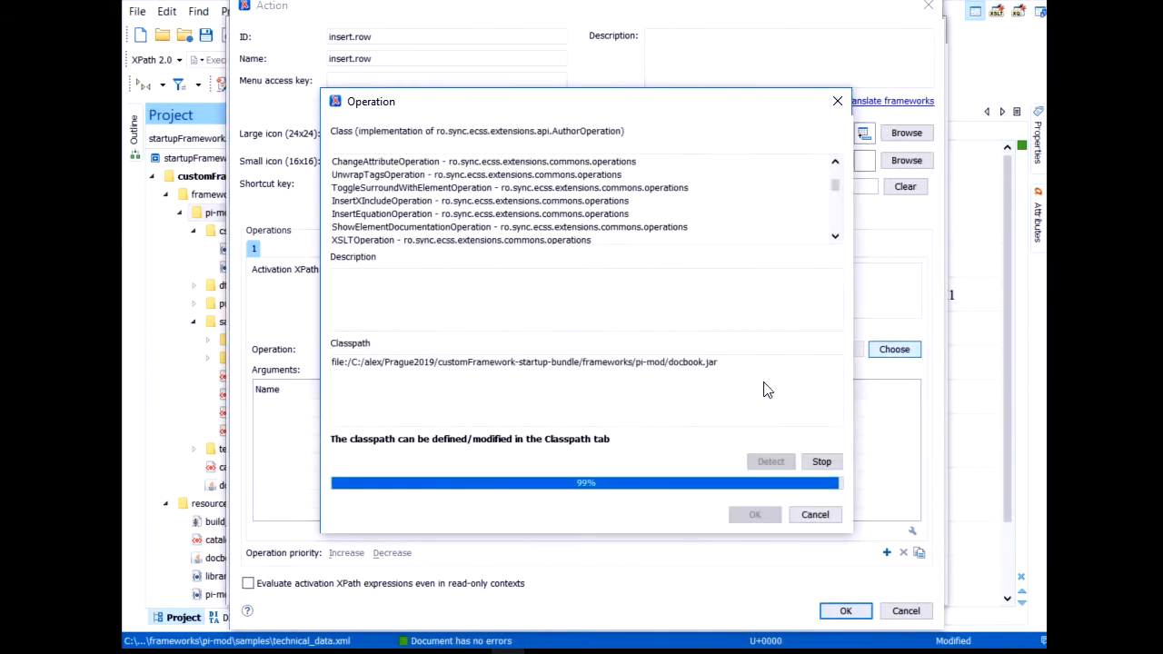
left_click(376, 200)
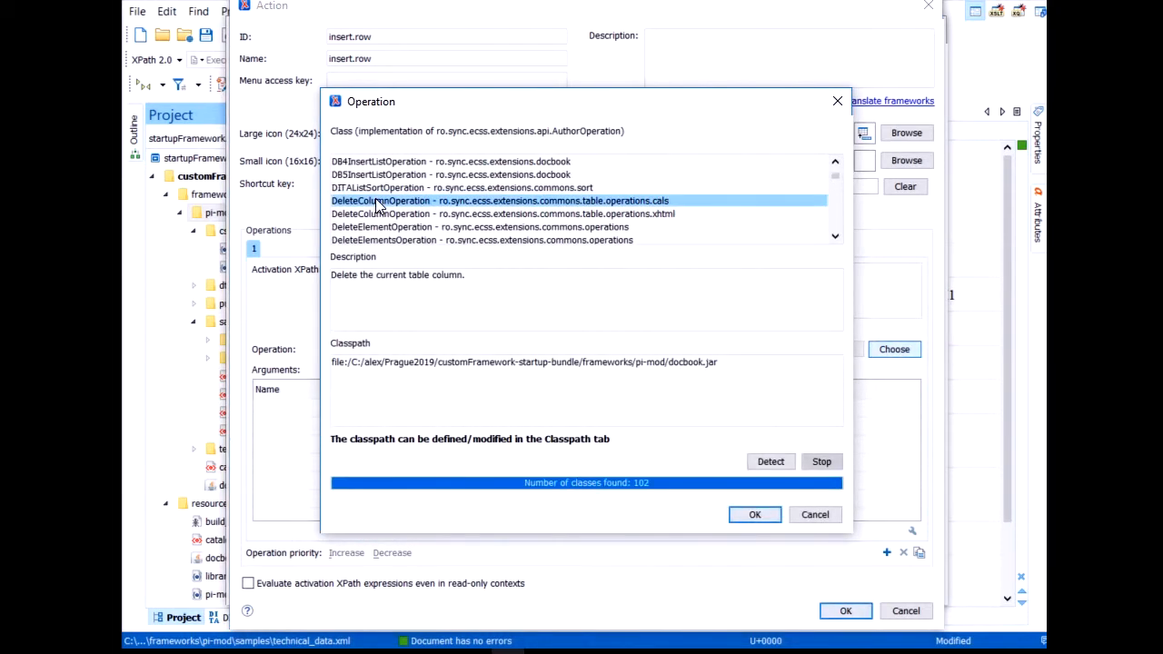
key("i")
scroll(381, 207, "down", 3)
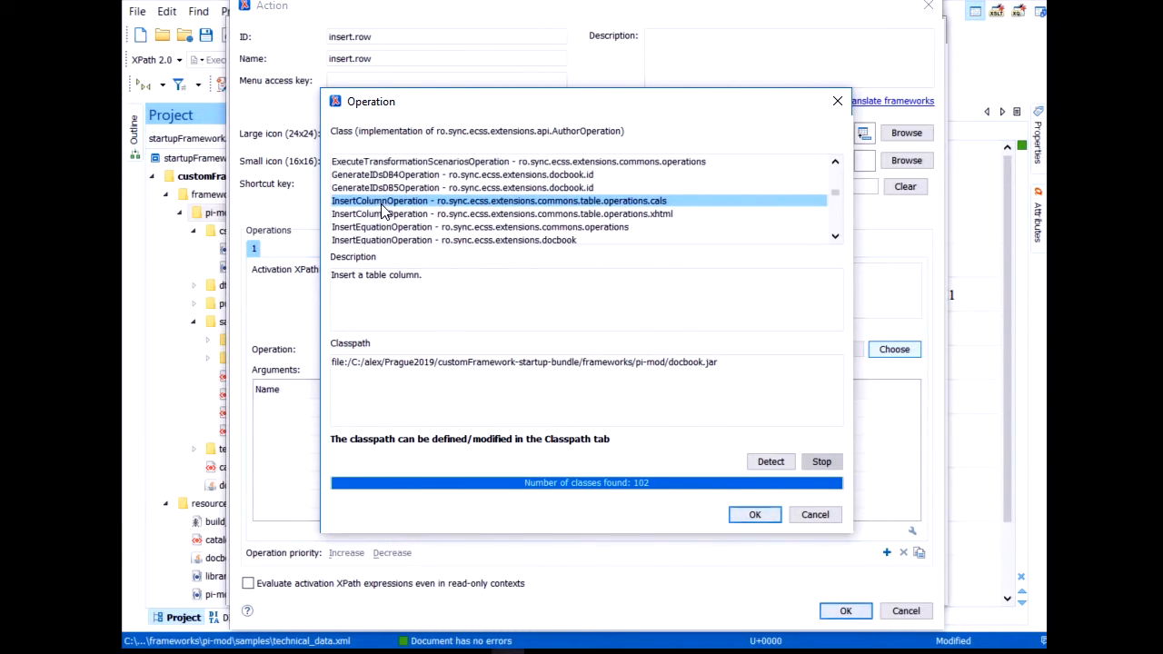
scroll(447, 213, "down", 1)
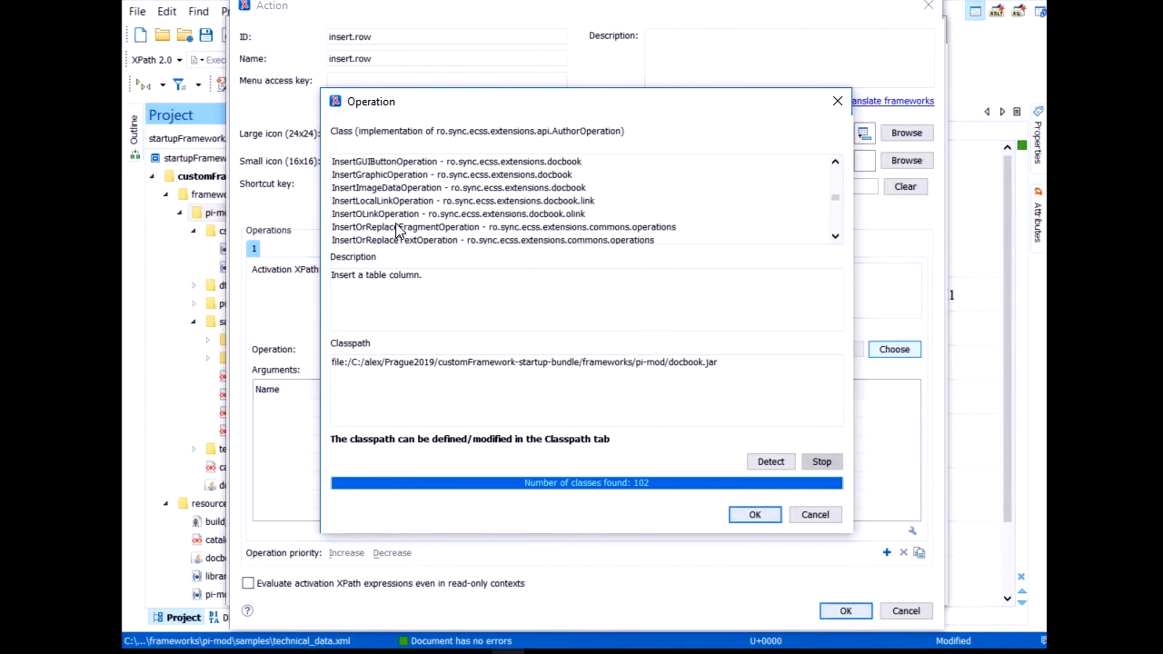
scroll(399, 231, "down", 1)
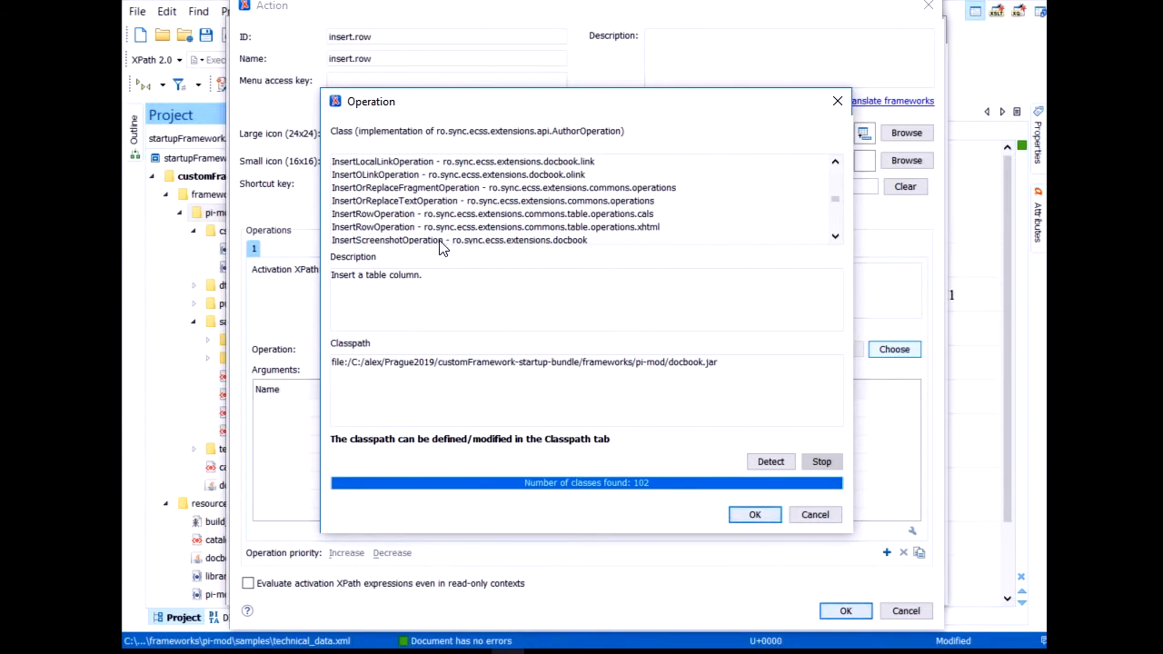
left_click(361, 216)
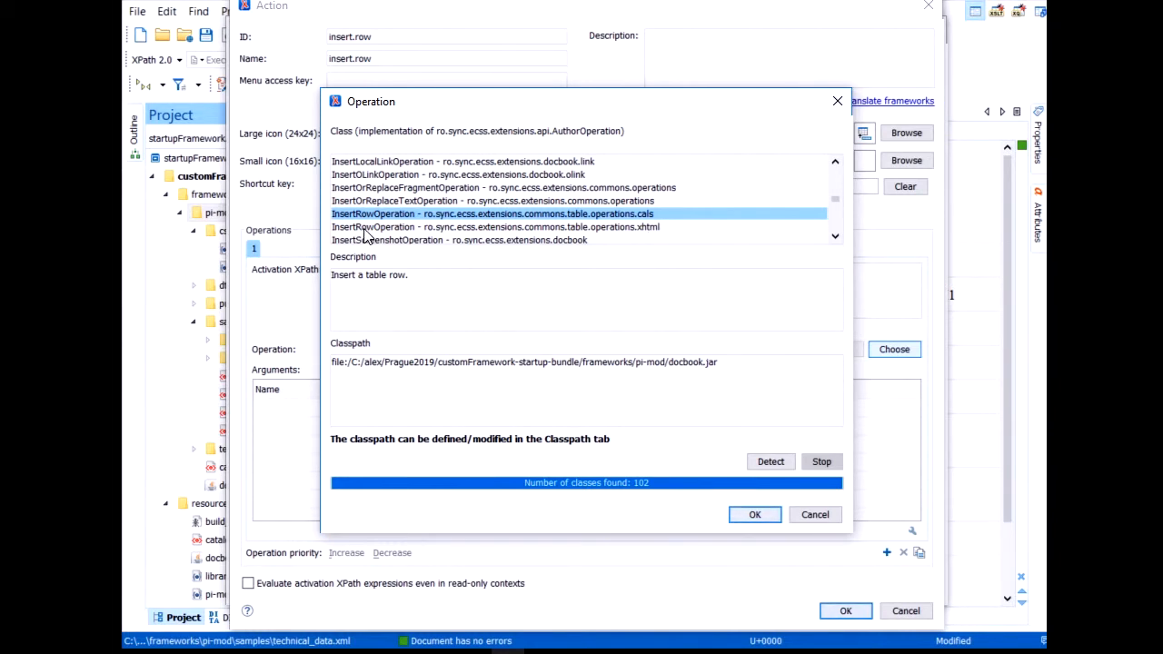
left_click(753, 514)
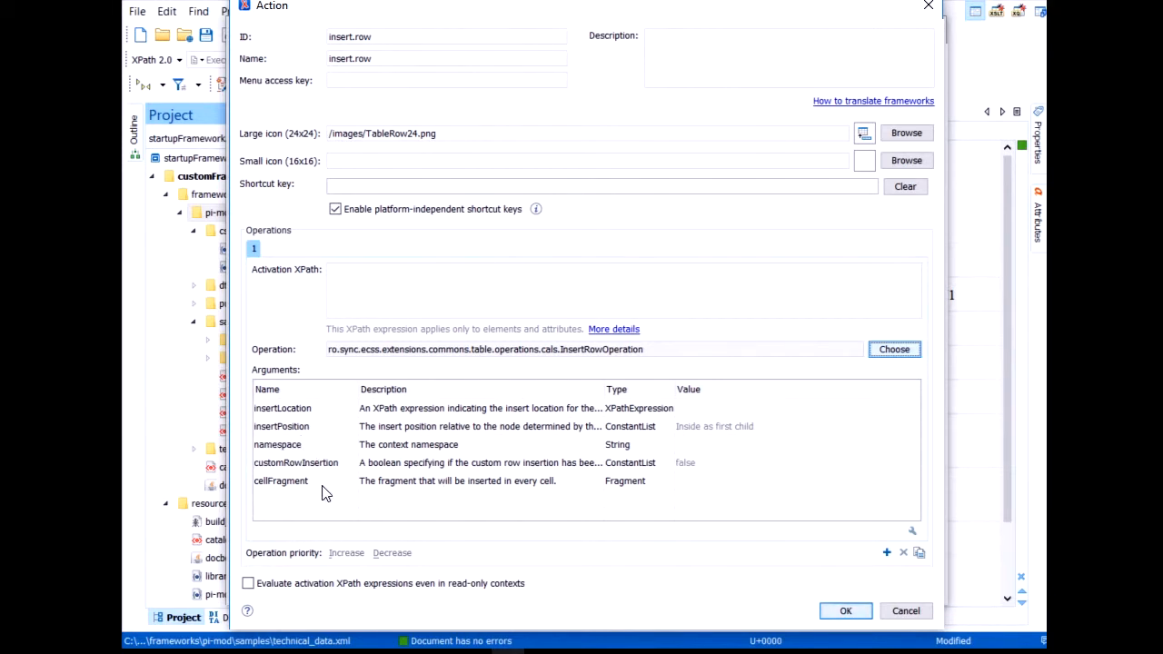
Set the operation's cellFragment argument to <paragraph></paragraph> and save the insert.row action
left_click(289, 483)
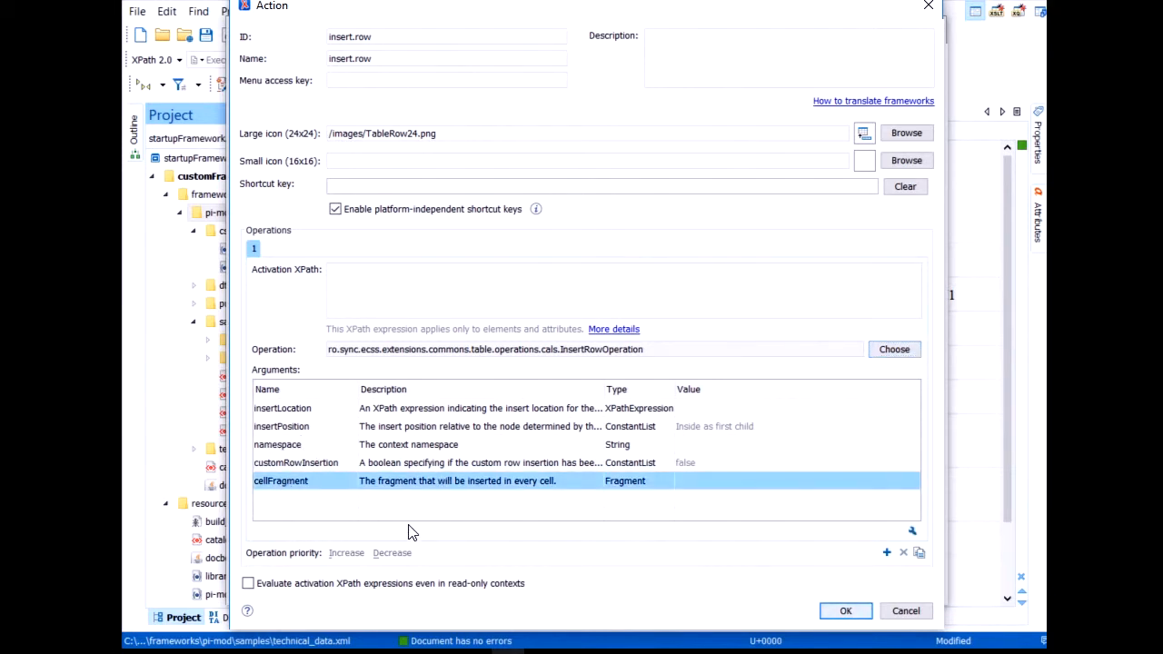
double_click(713, 488)
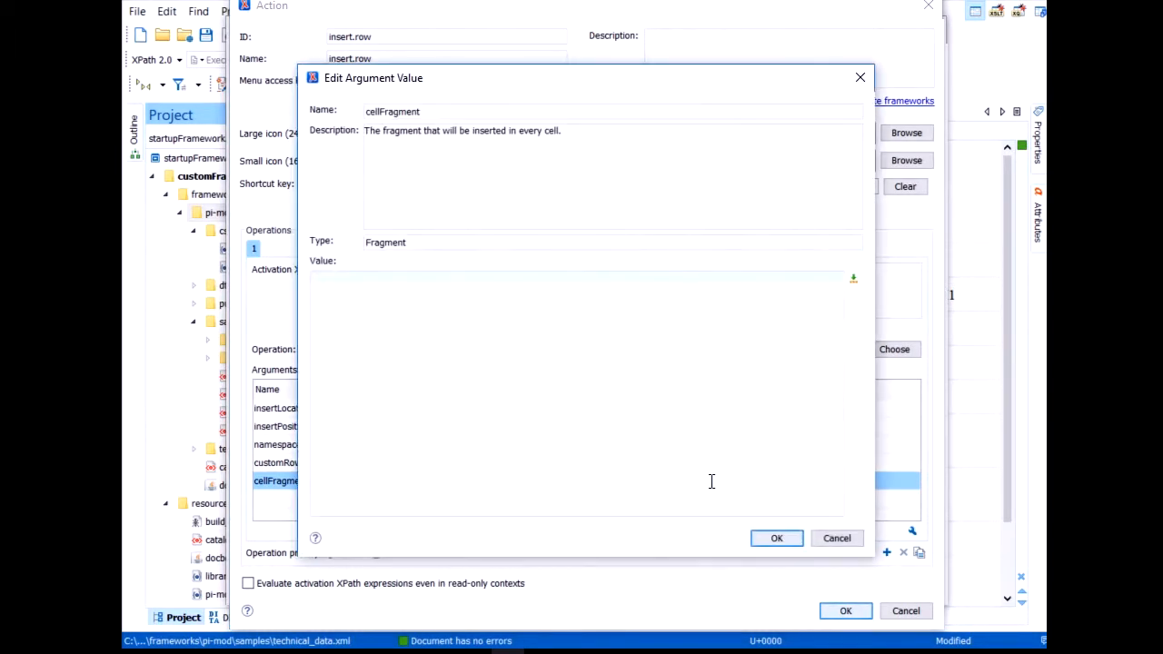
type("<paragraph></paragraph>")
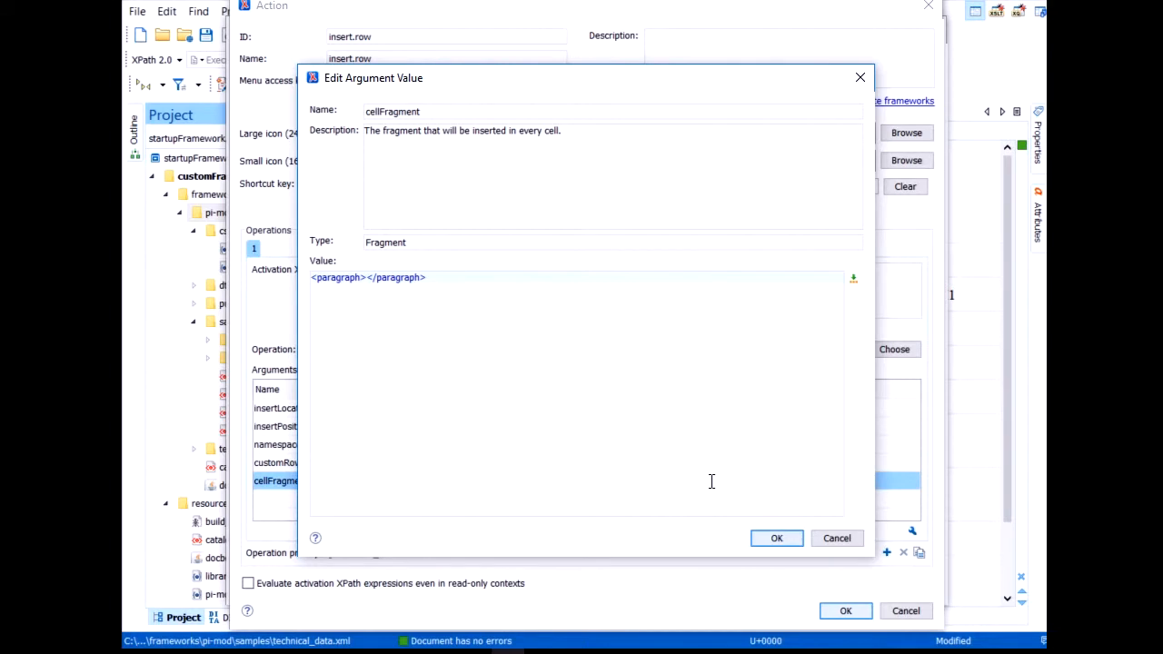
left_click(775, 541)
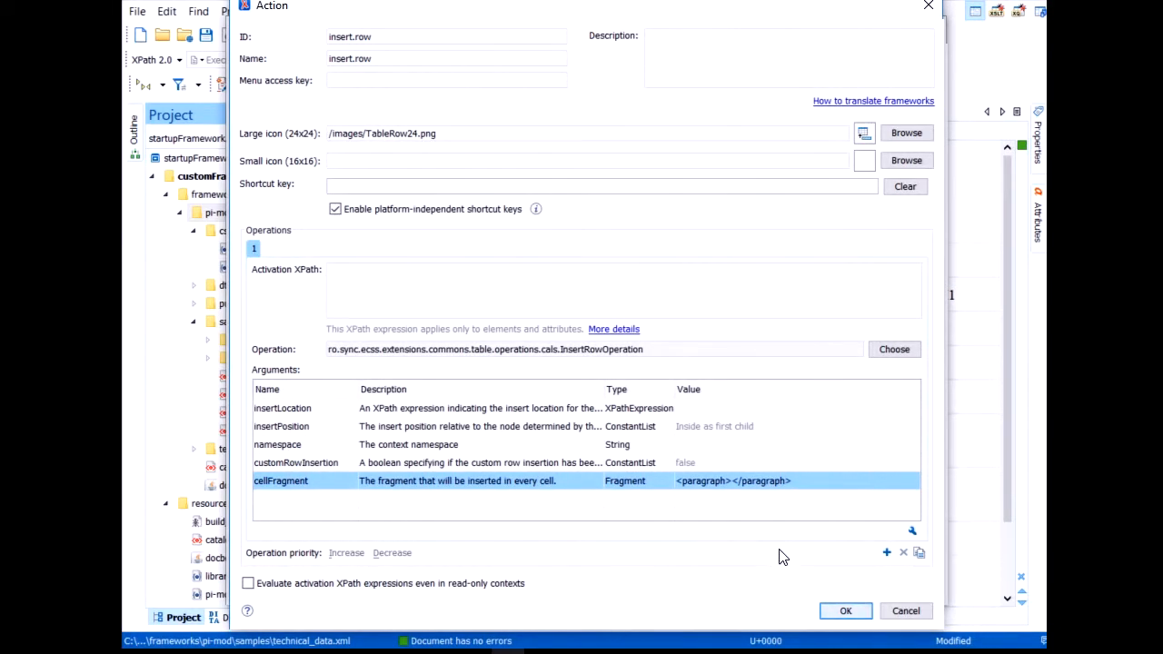
left_click(844, 611)
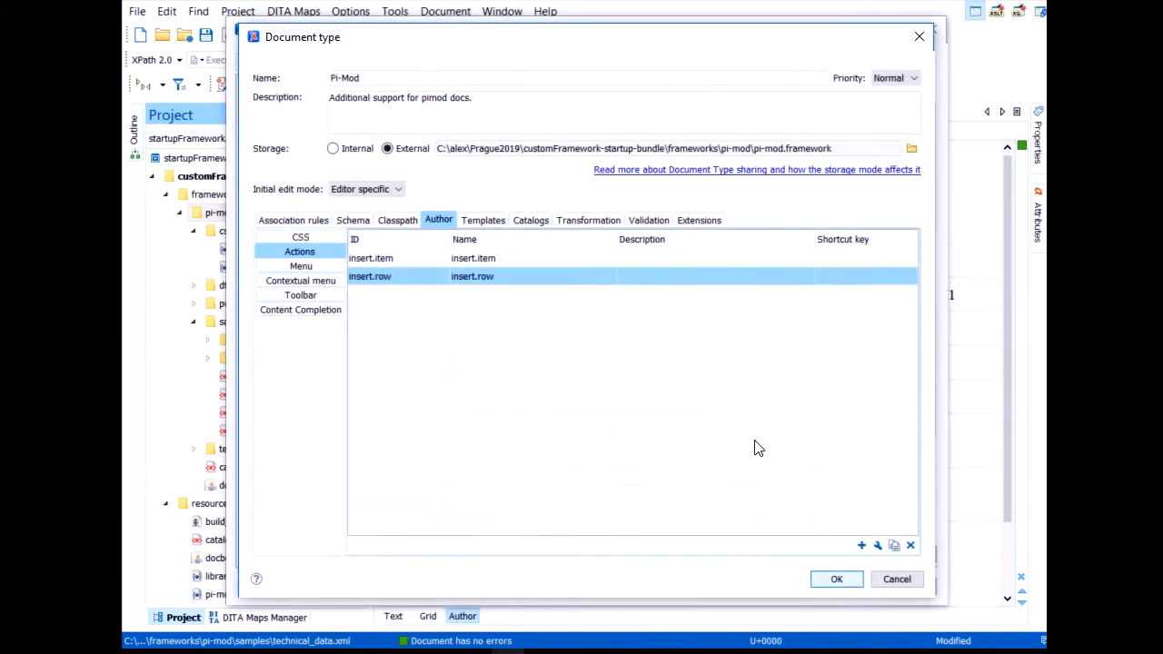
Duplicate the insert.row action and change the copy's ID to insert.column
left_click(894, 547)
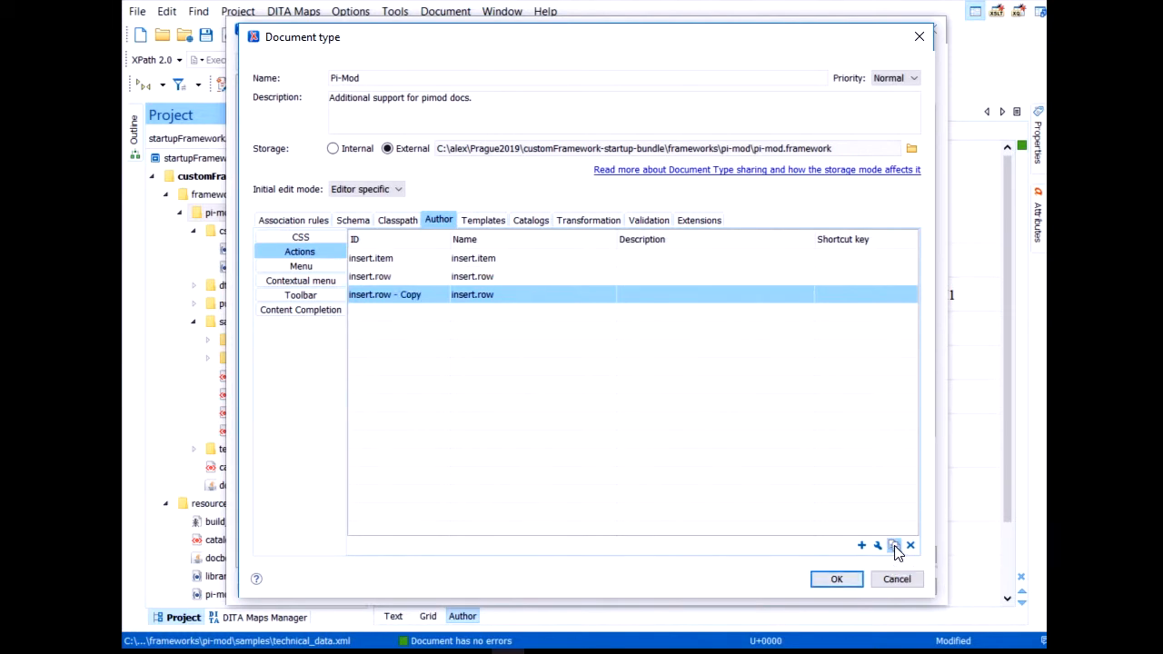
double_click(397, 296)
left_click_drag(355, 36, 455, 33)
type("c")
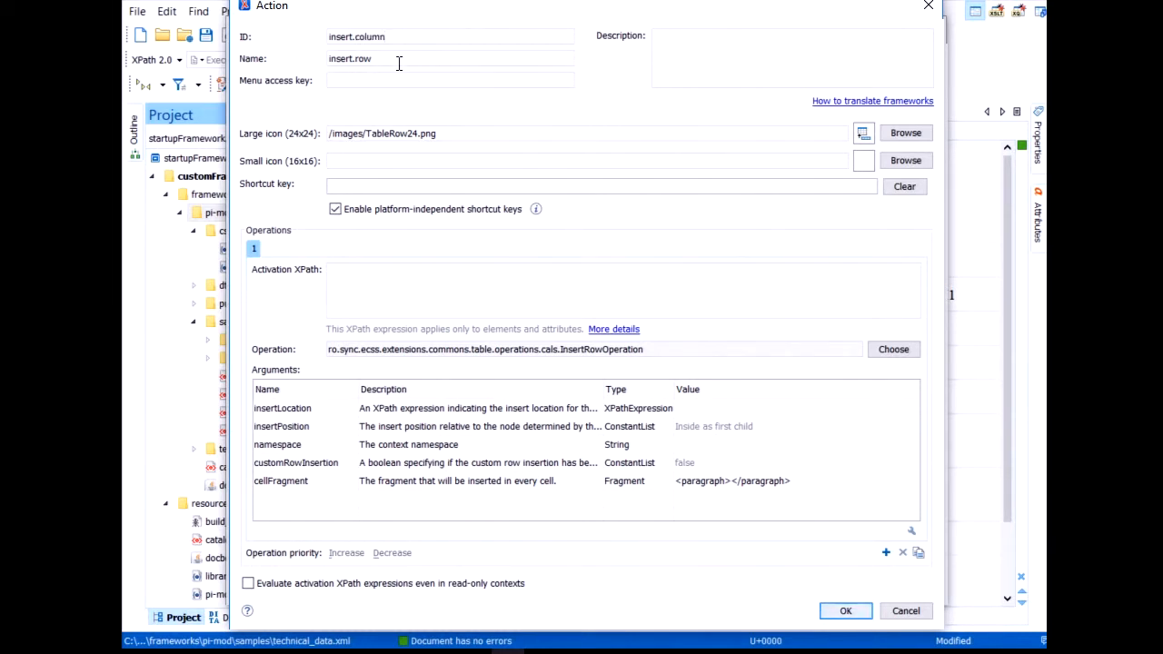
type("olumn")
key("Tab")
Name the copied action insert.column and set its large icon to /images/TableColumn24.png
left_click(389, 60)
key("BackSpace")
key("BackSpace")
key("BackSpace")
type("Column")
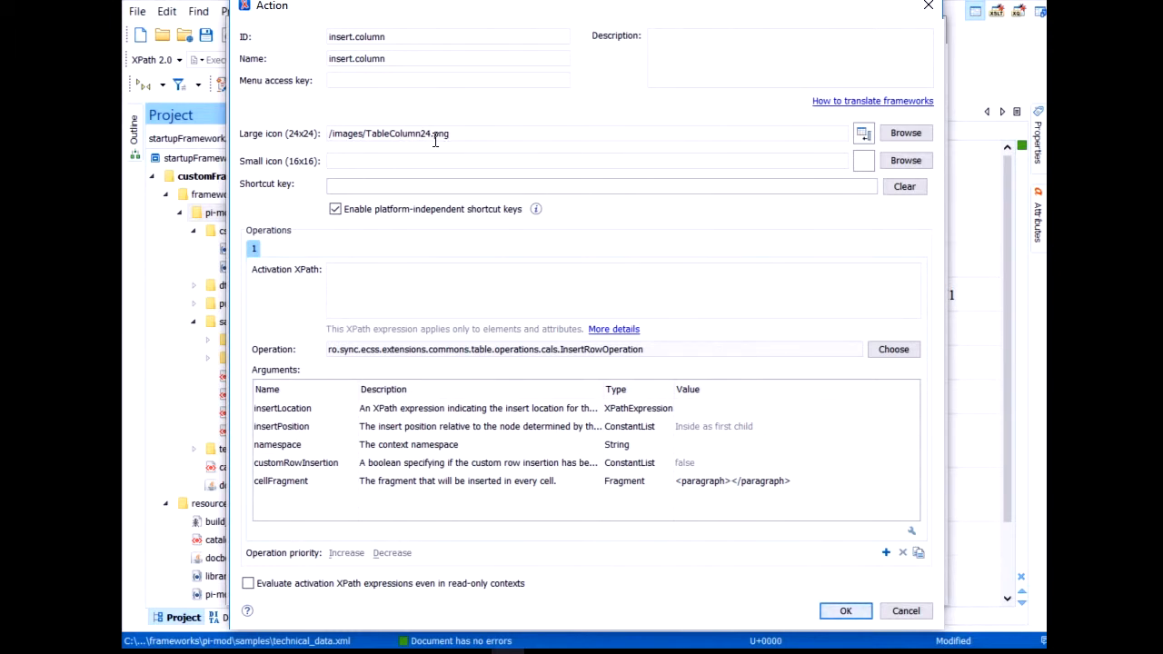
Choose InsertColumnOperation from the ro.sync.ecss.extensions.commons.table.operations.cals package as the insert.column action's operation
left_click(890, 349)
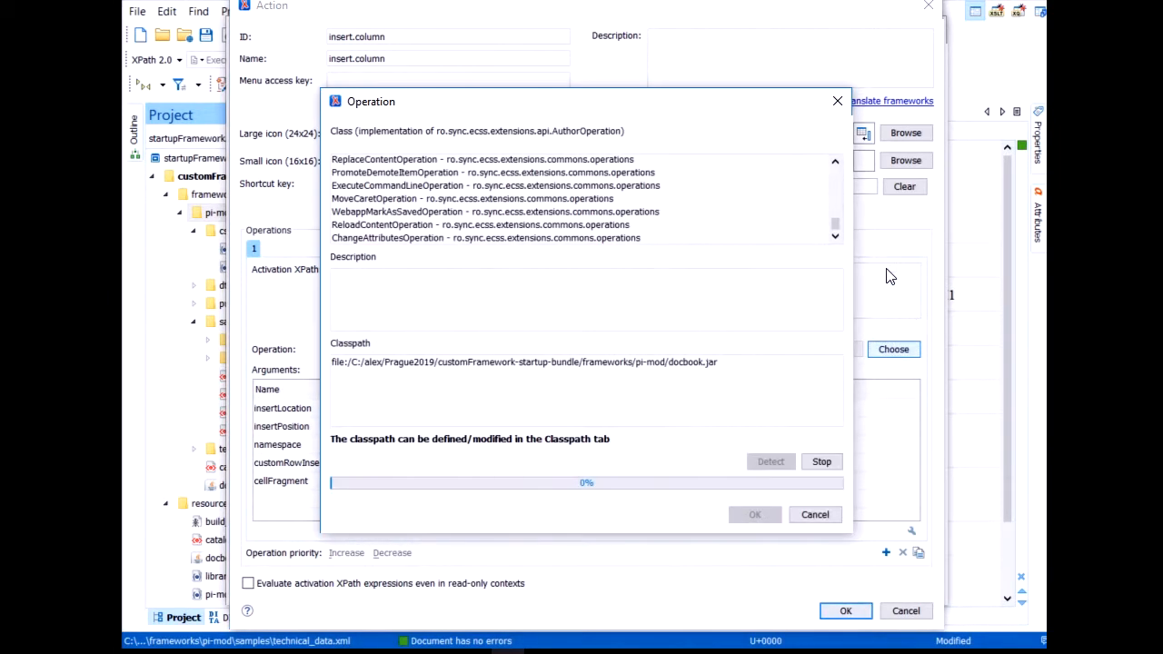
scroll(405, 188, "up", 1)
scroll(405, 187, "up", 3)
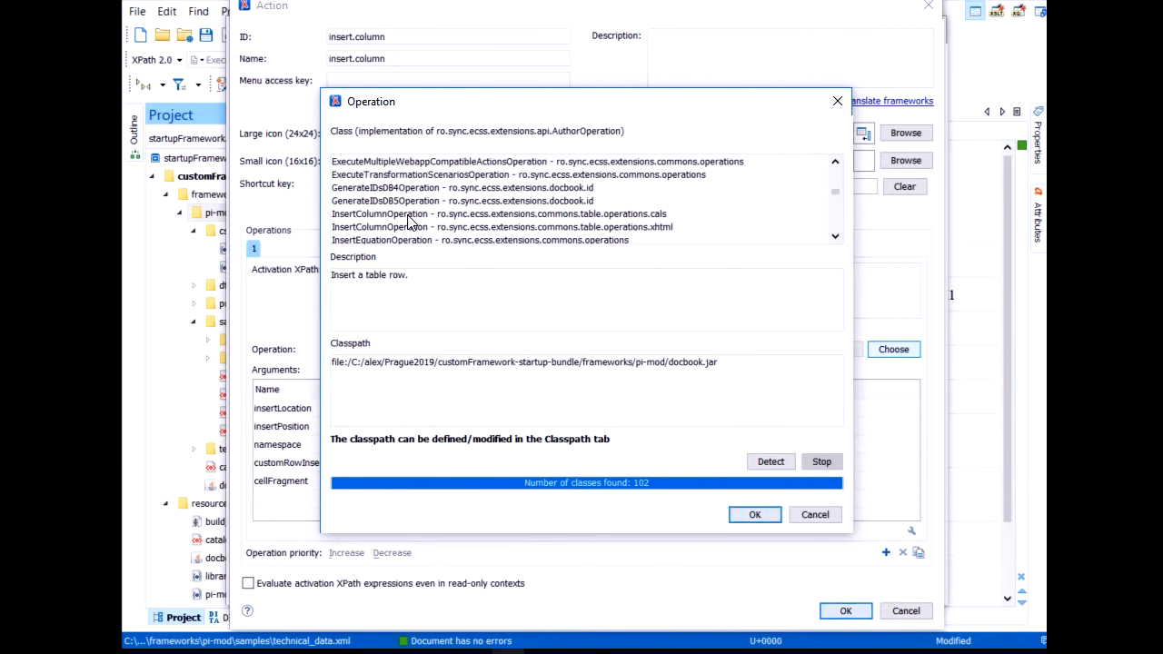
left_click(407, 216)
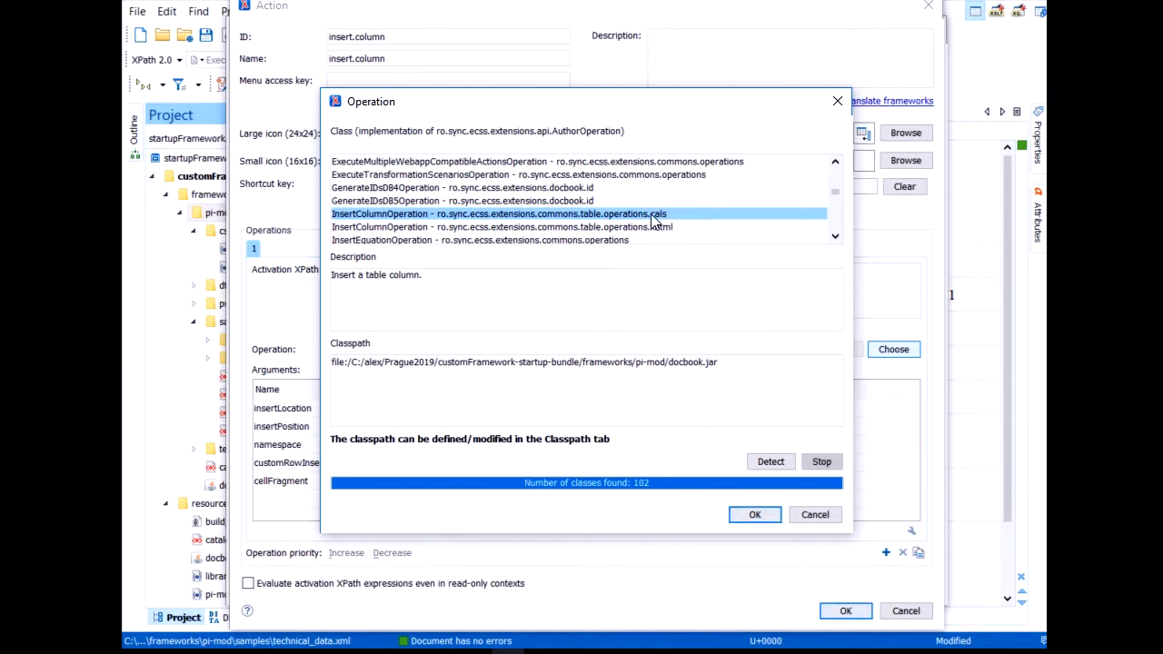
left_click(757, 515)
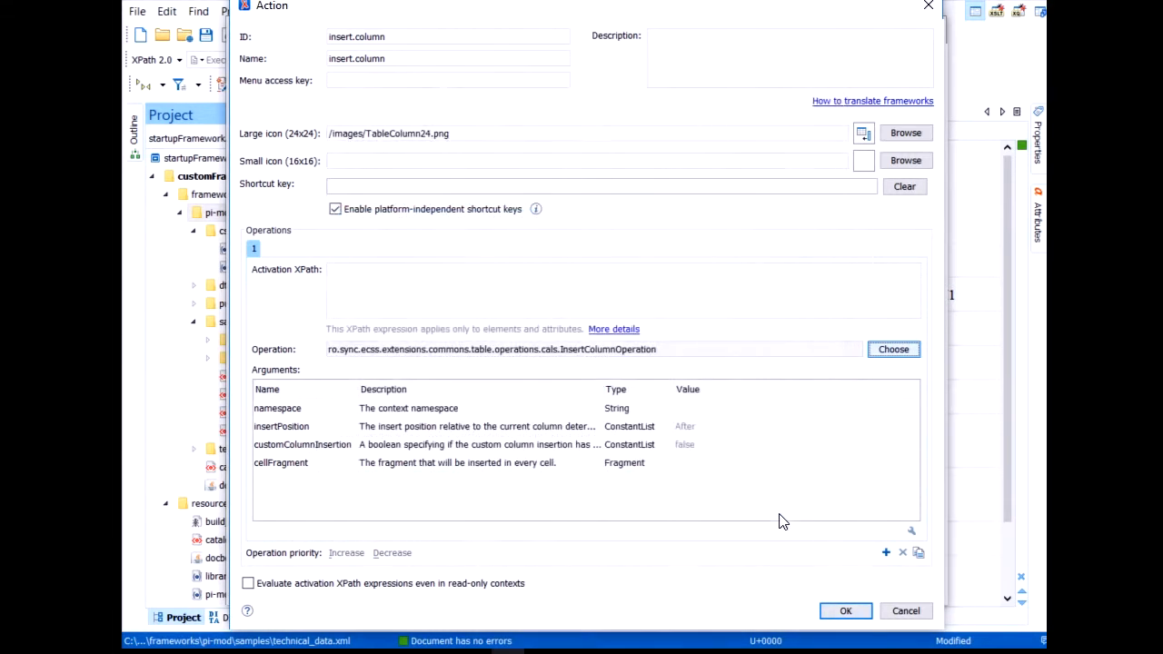
Set the column operation's cellFragment argument to <paragraph></paragraph> and save the insert.column action
left_click(279, 471)
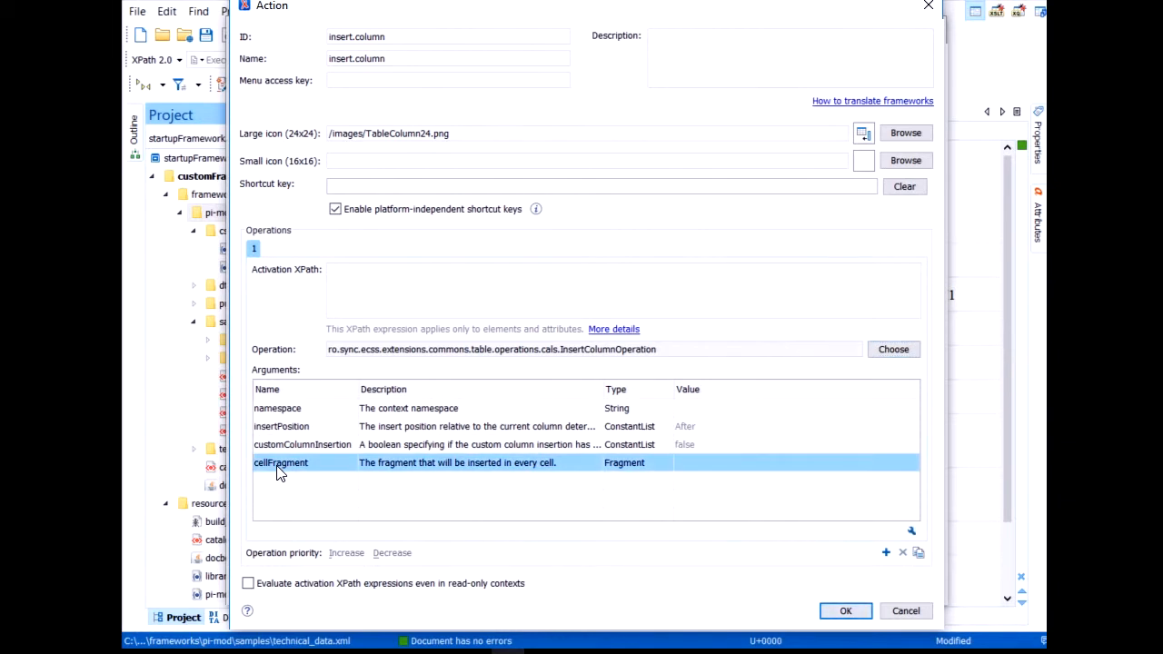
double_click(700, 467)
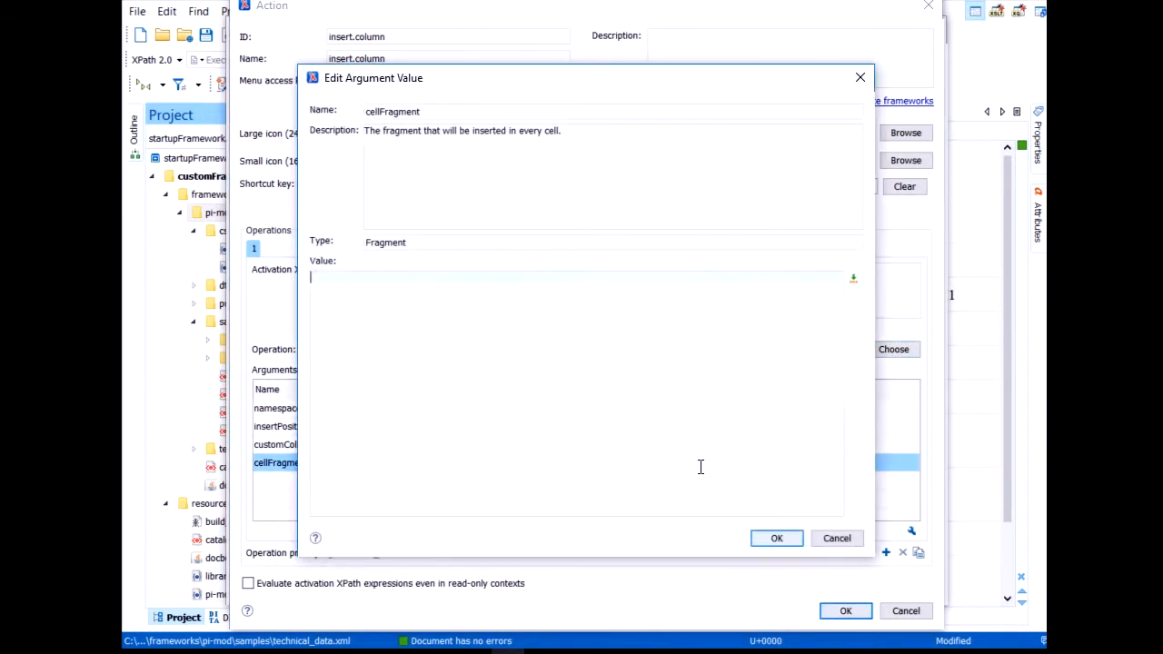
type("<paragraph></paragraph>")
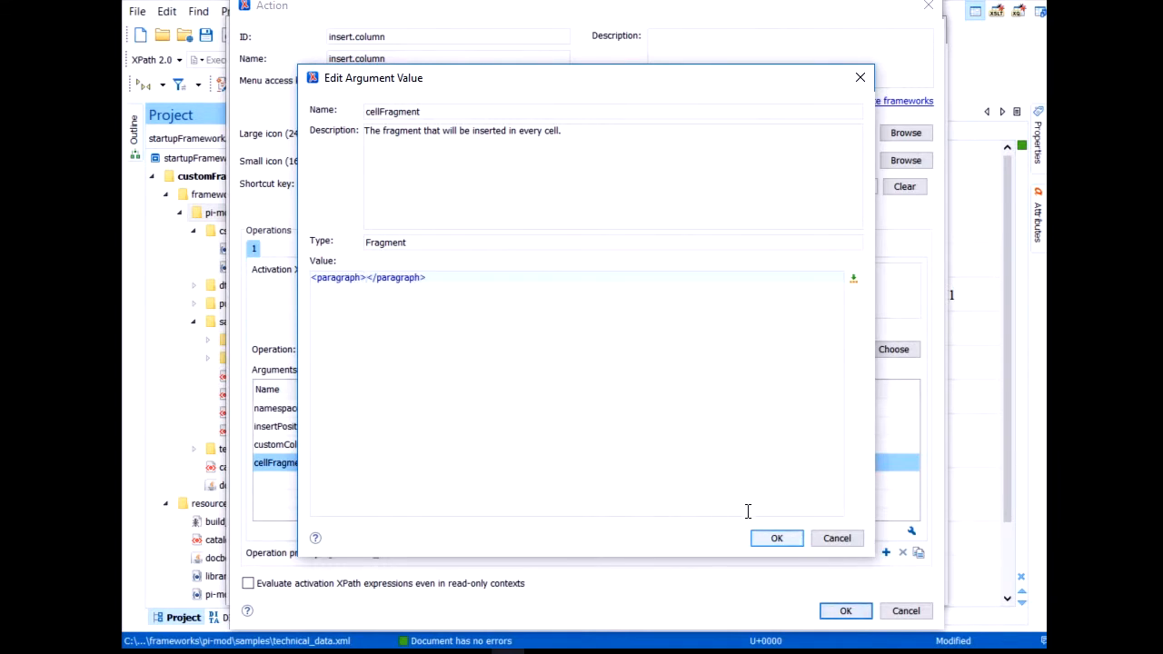
left_click(775, 540)
left_click(844, 611)
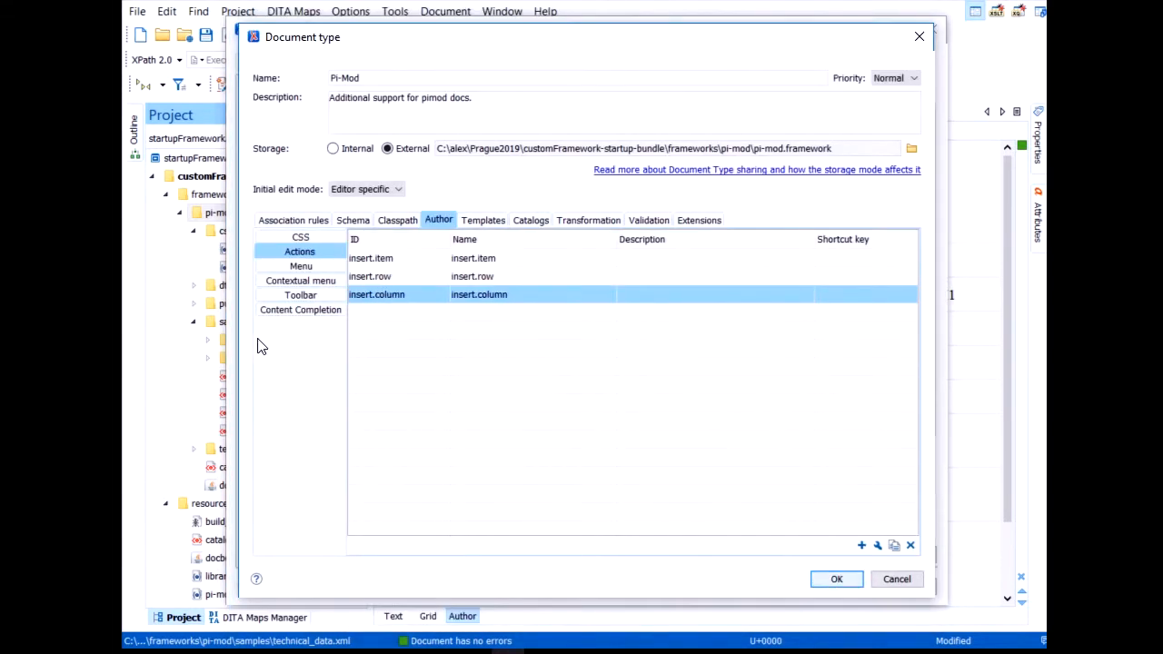
Add a separator after insert.item in the Pi-Mod framework's Author Custom Actions 1 toolbar
left_click(296, 297)
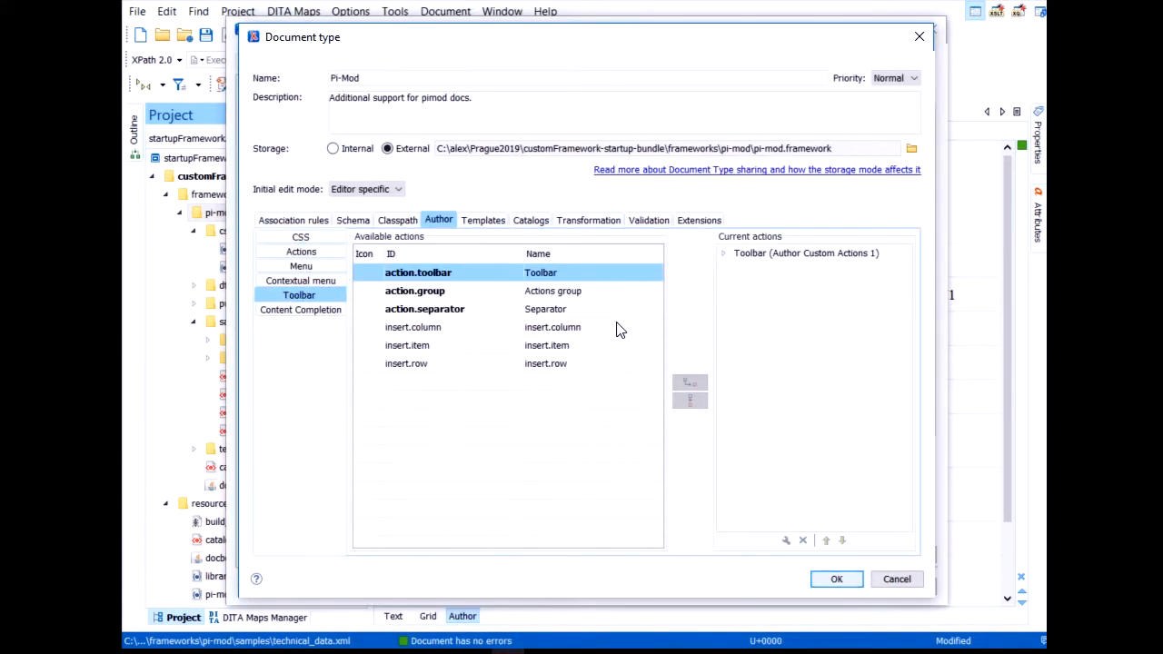
left_click(724, 254)
left_click(789, 272)
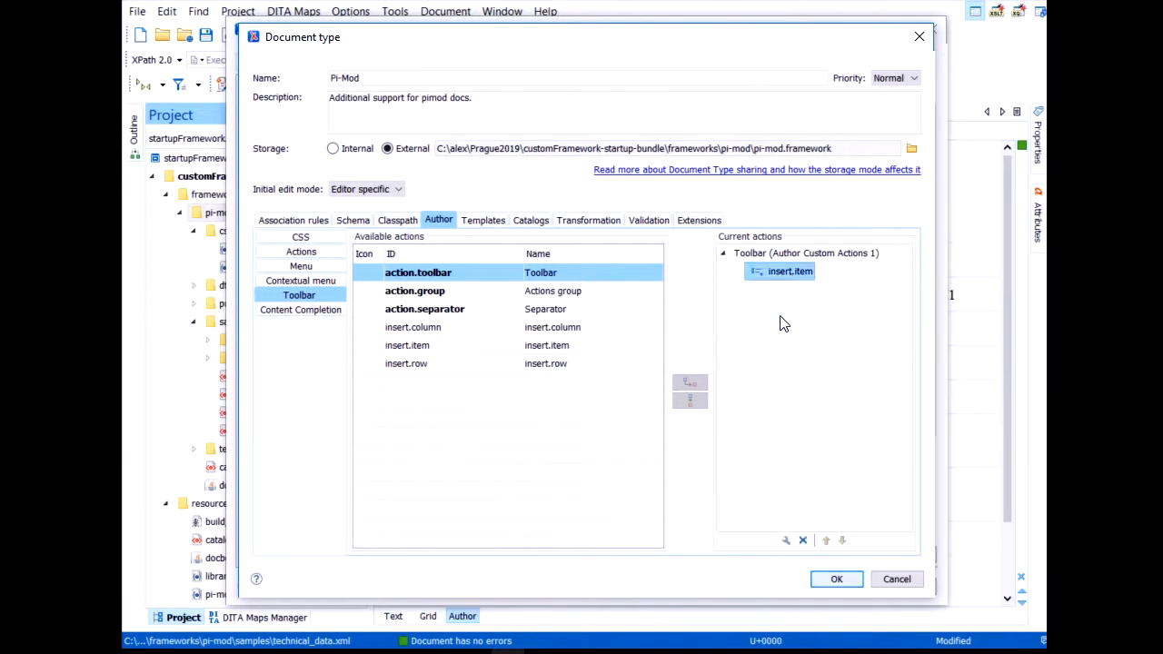
left_click(455, 309)
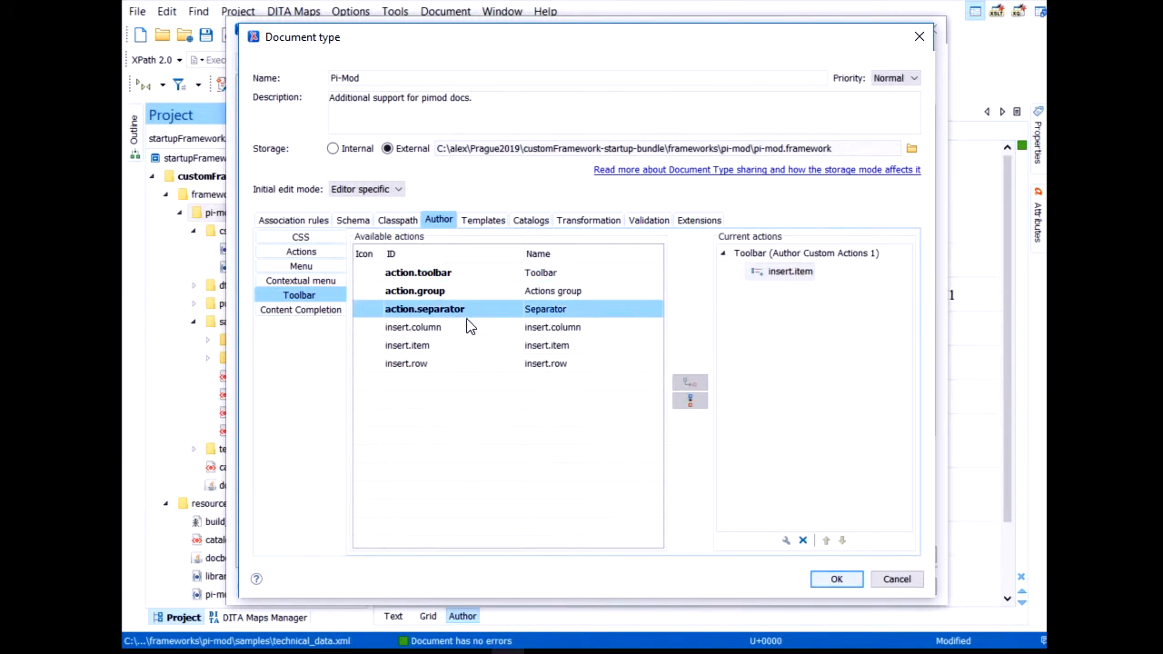
left_click(690, 400)
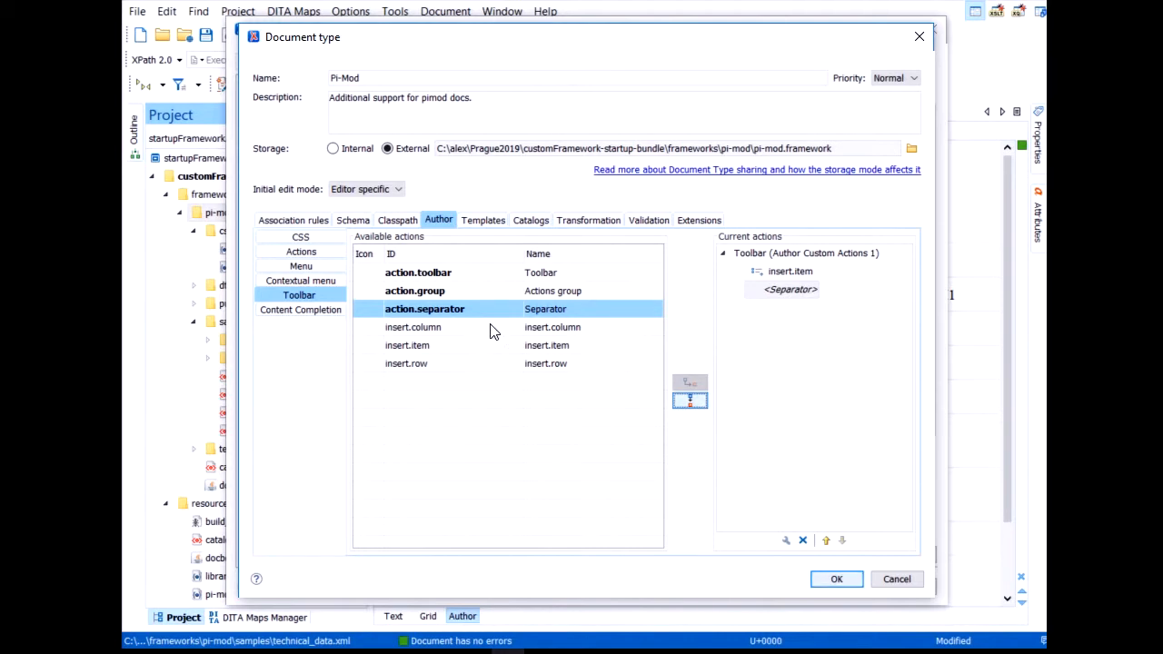
Add insert.row and insert.column after the toolbar separator and save the document type and preferences
left_click(437, 364)
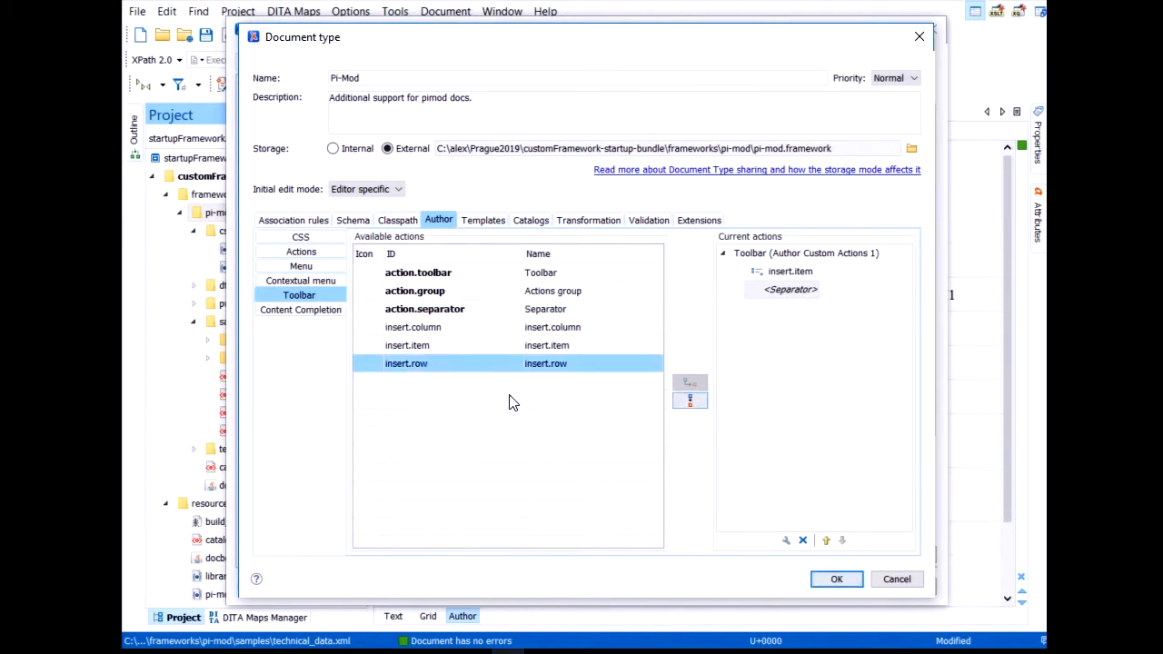
left_click(692, 405)
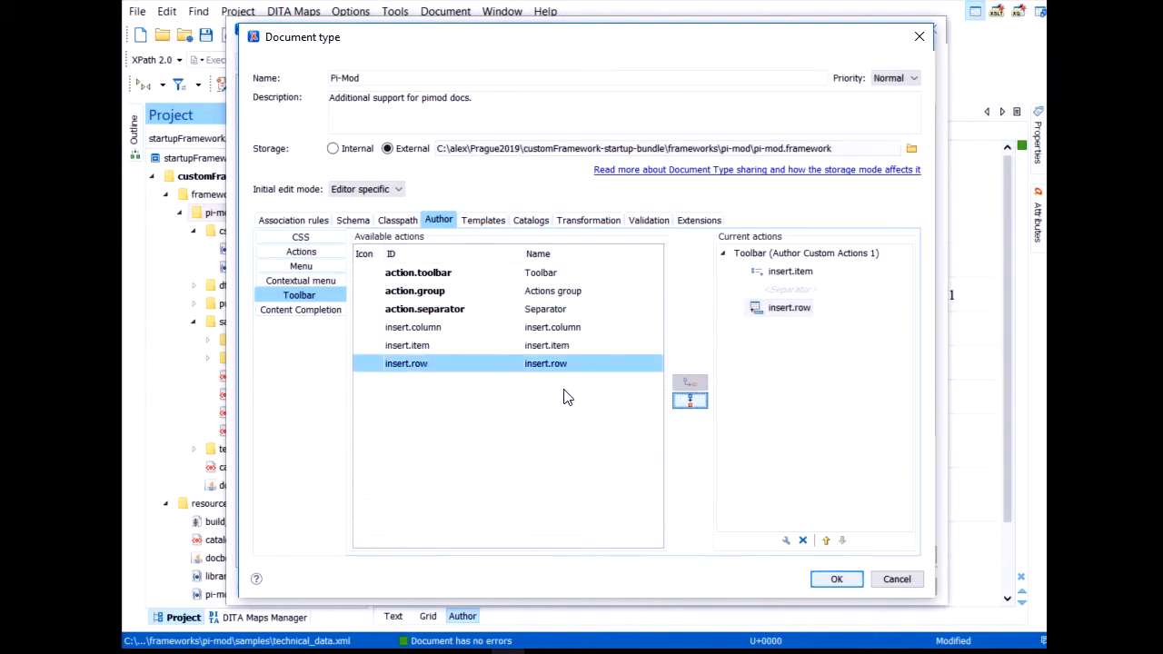
left_click(464, 328)
left_click(686, 406)
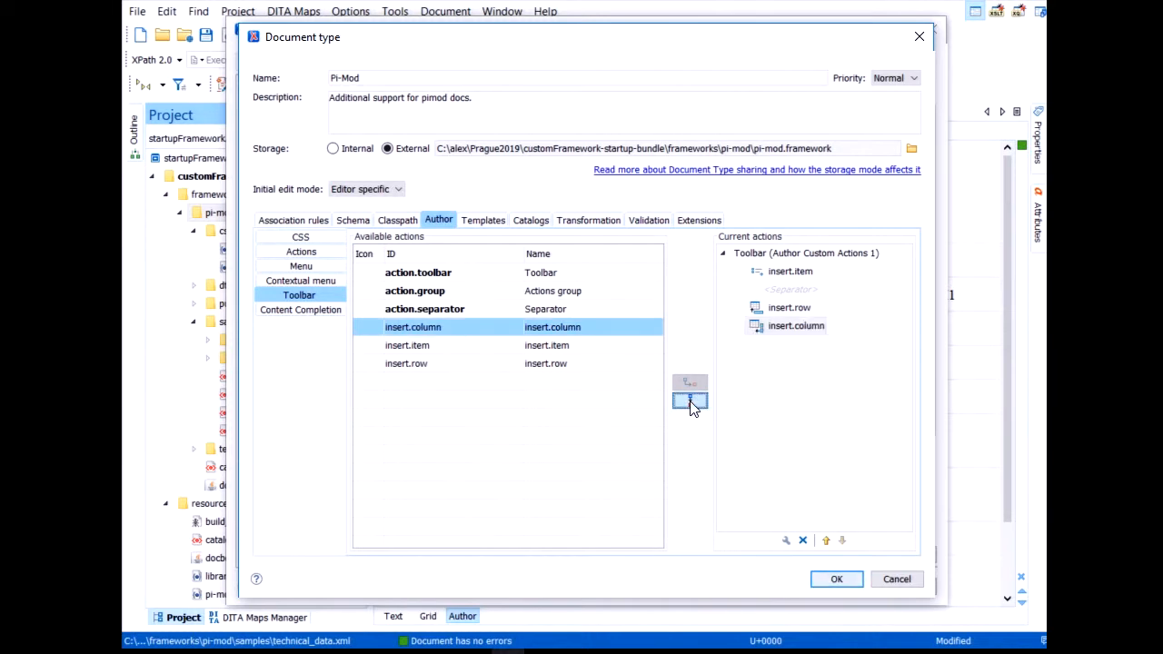
left_click(837, 580)
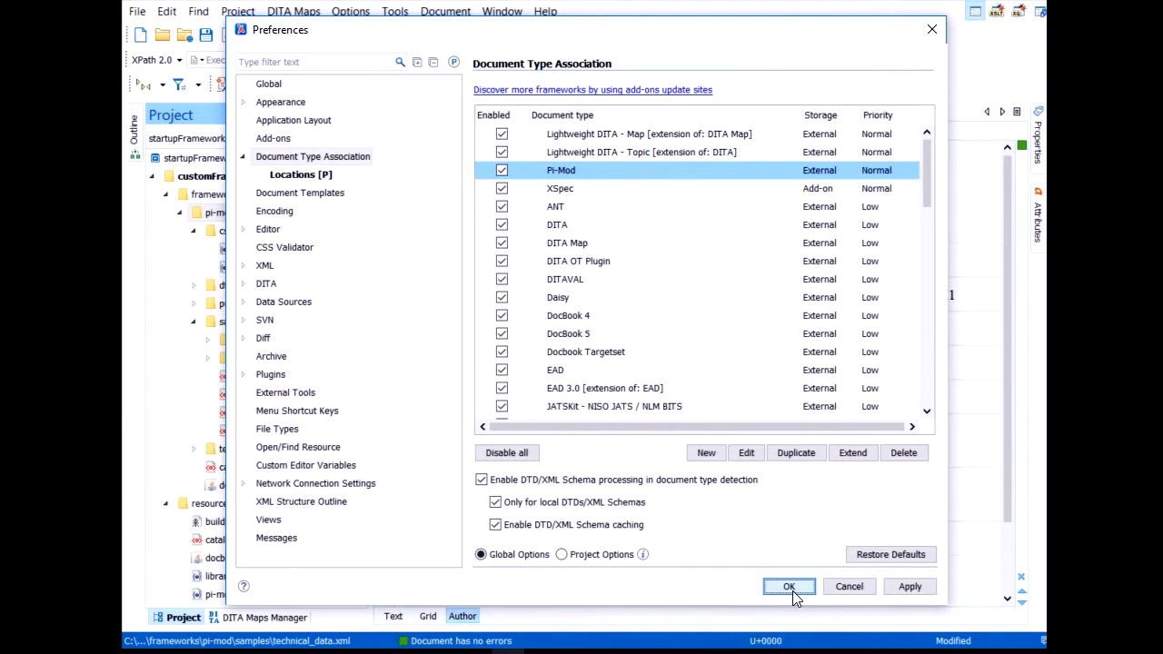
left_click(790, 589)
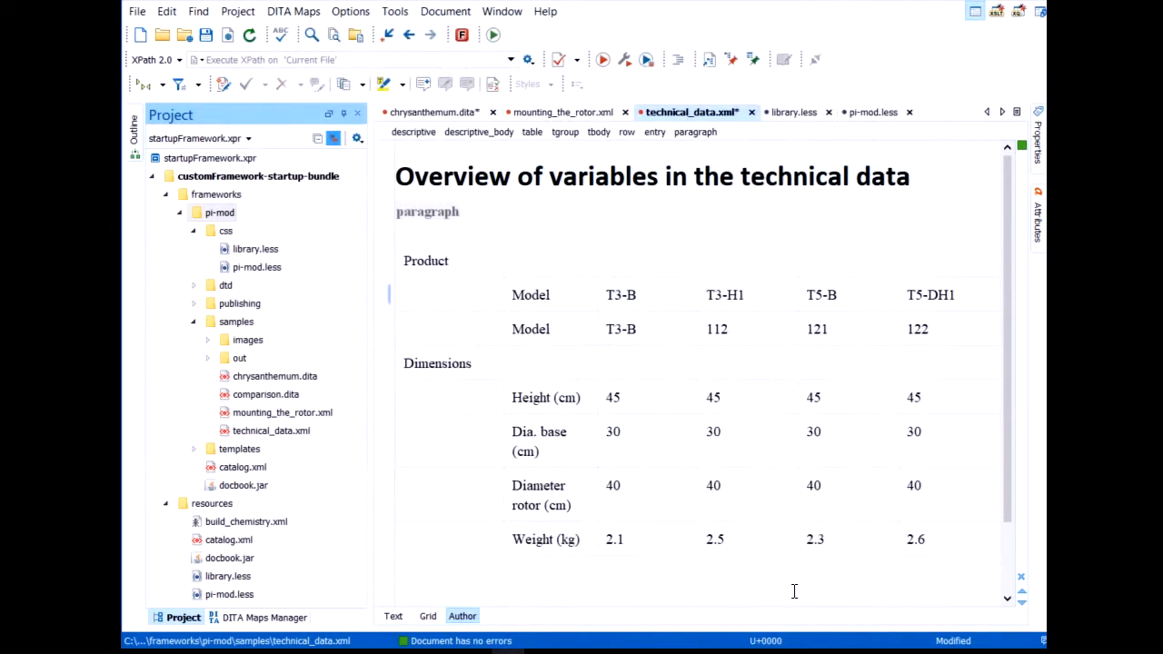
Test the new actions in technical_data.xml by inserting a table row under Product and a column after the second column
left_click(470, 292)
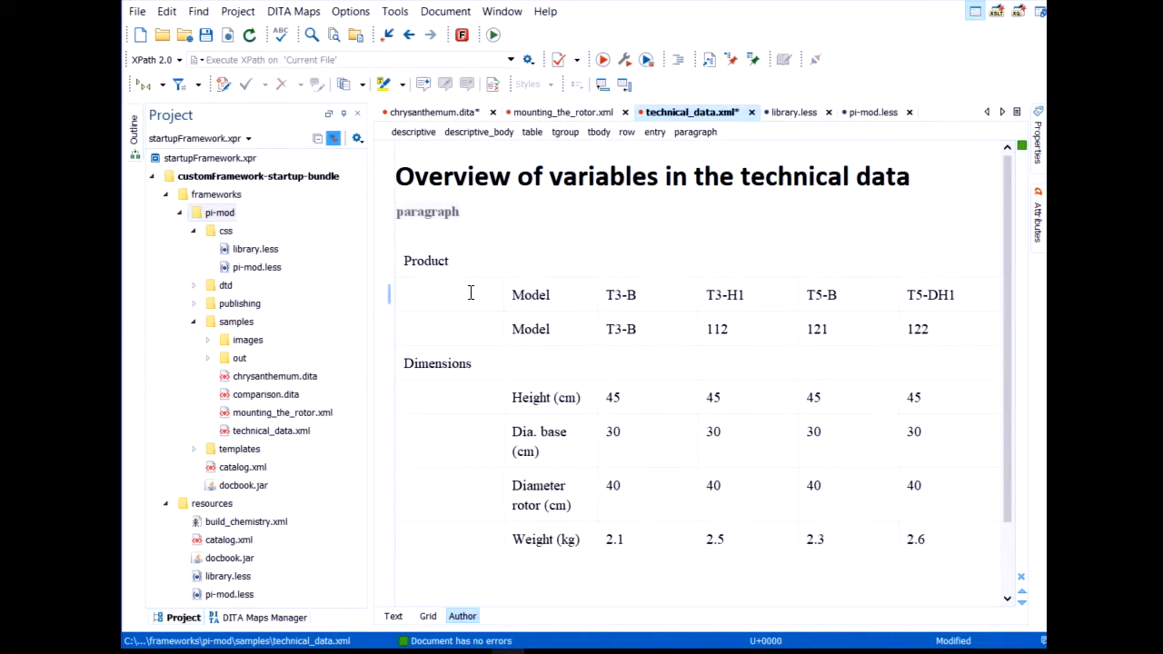
left_click(600, 88)
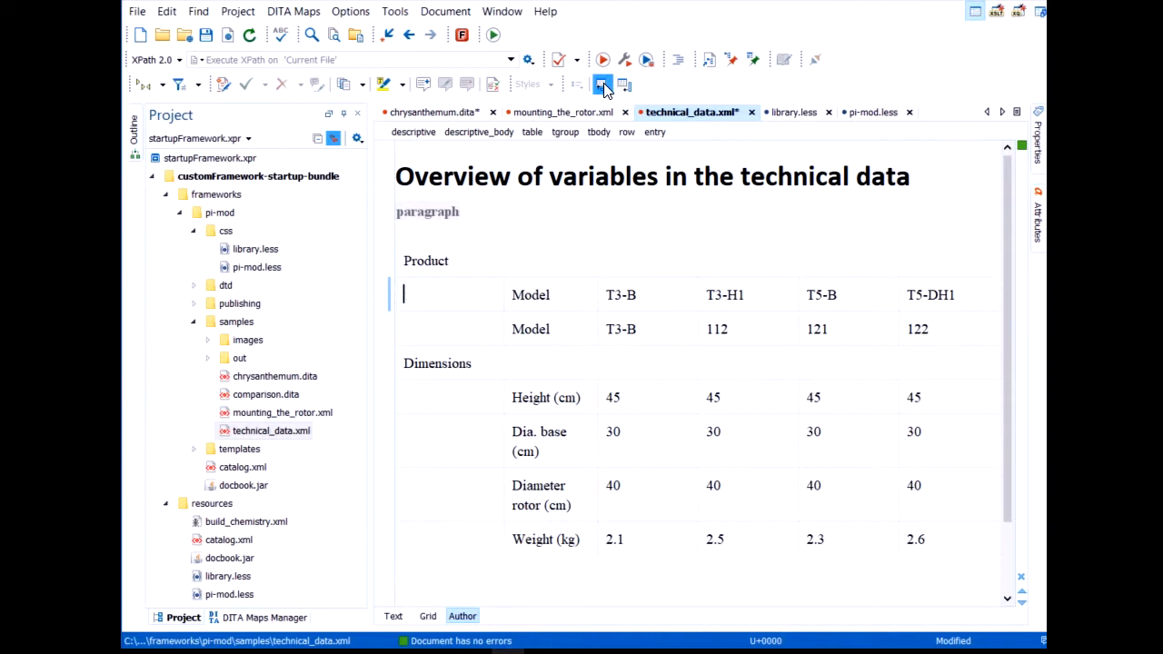
left_click(601, 85)
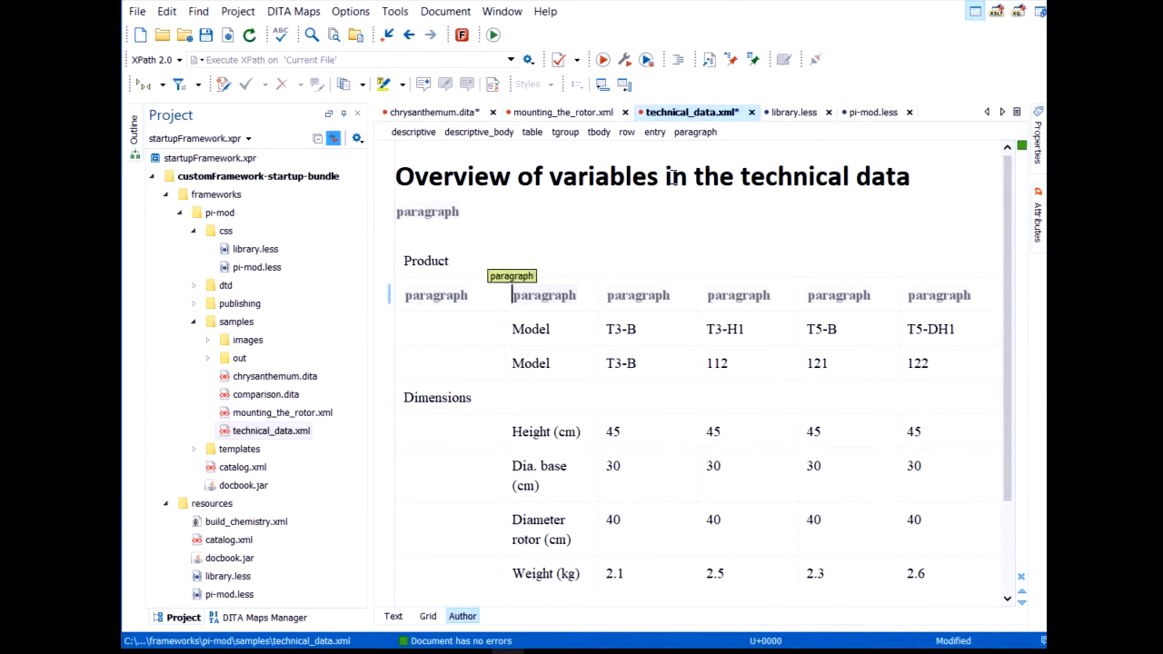
left_click(630, 84)
Check the cells of the newly inserted column, and switch to the presentation's Visual editing slide
left_click(619, 299)
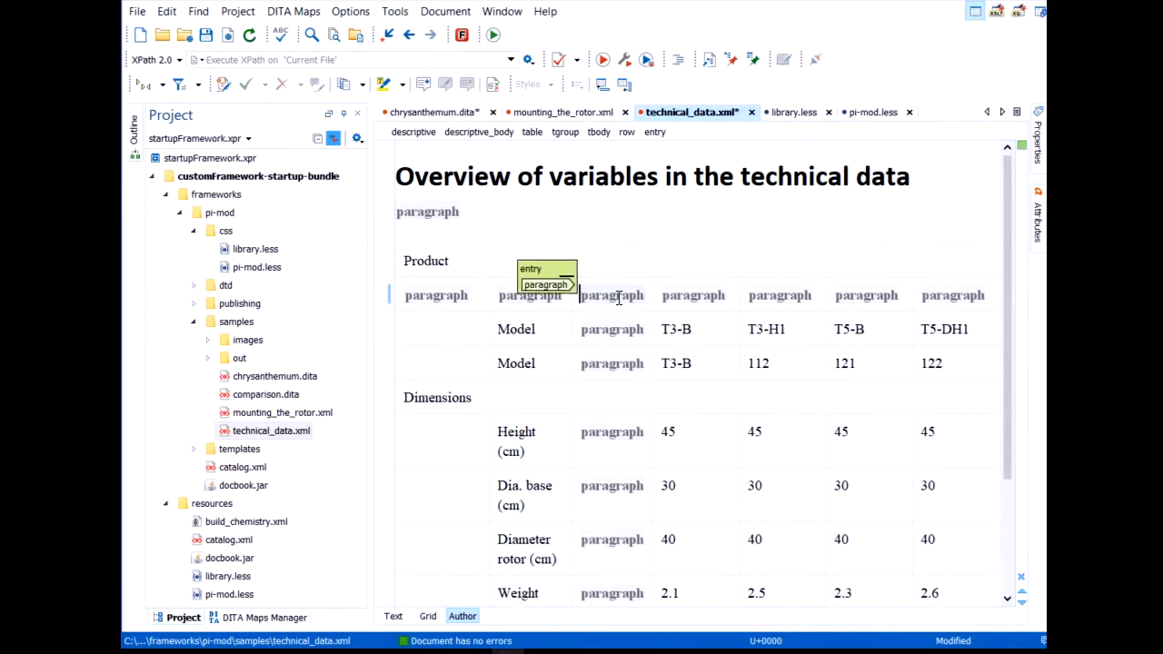
left_click(614, 333)
left_click(638, 367)
left_click(627, 376)
left_click(633, 380)
left_click(635, 380)
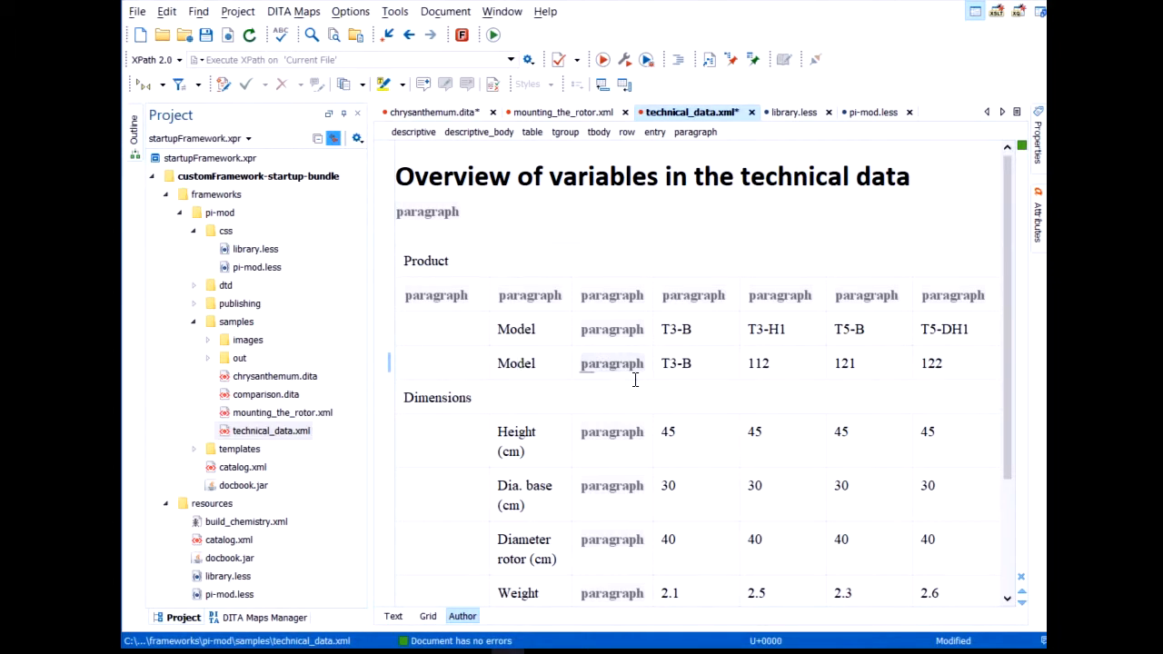
key("alt+Tab")
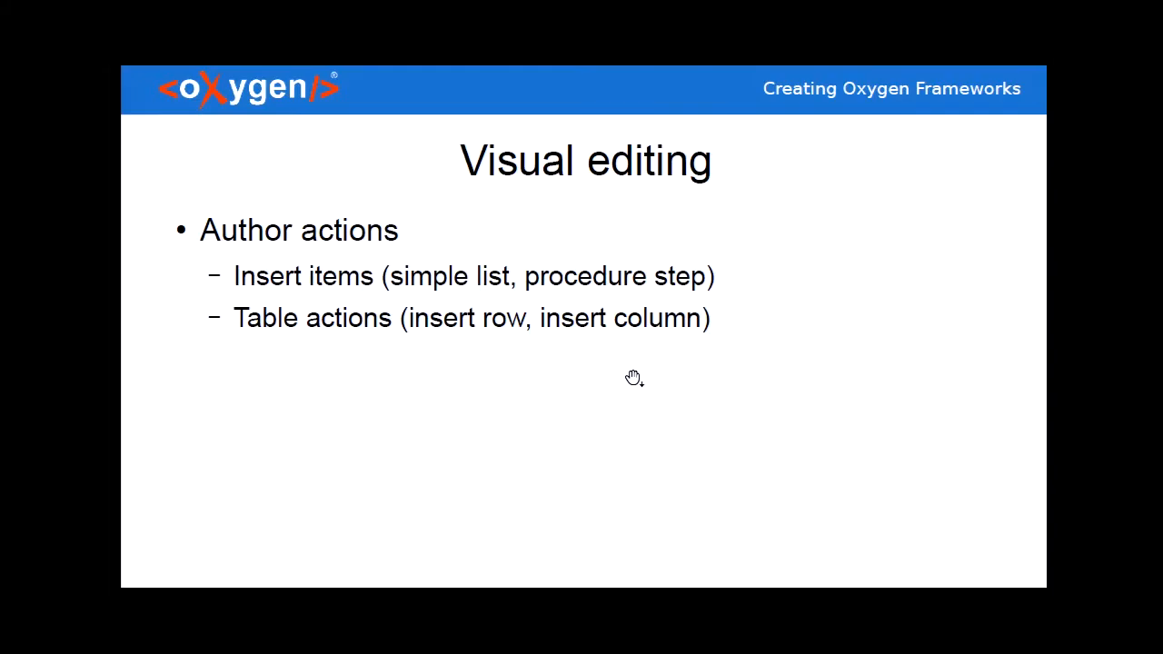